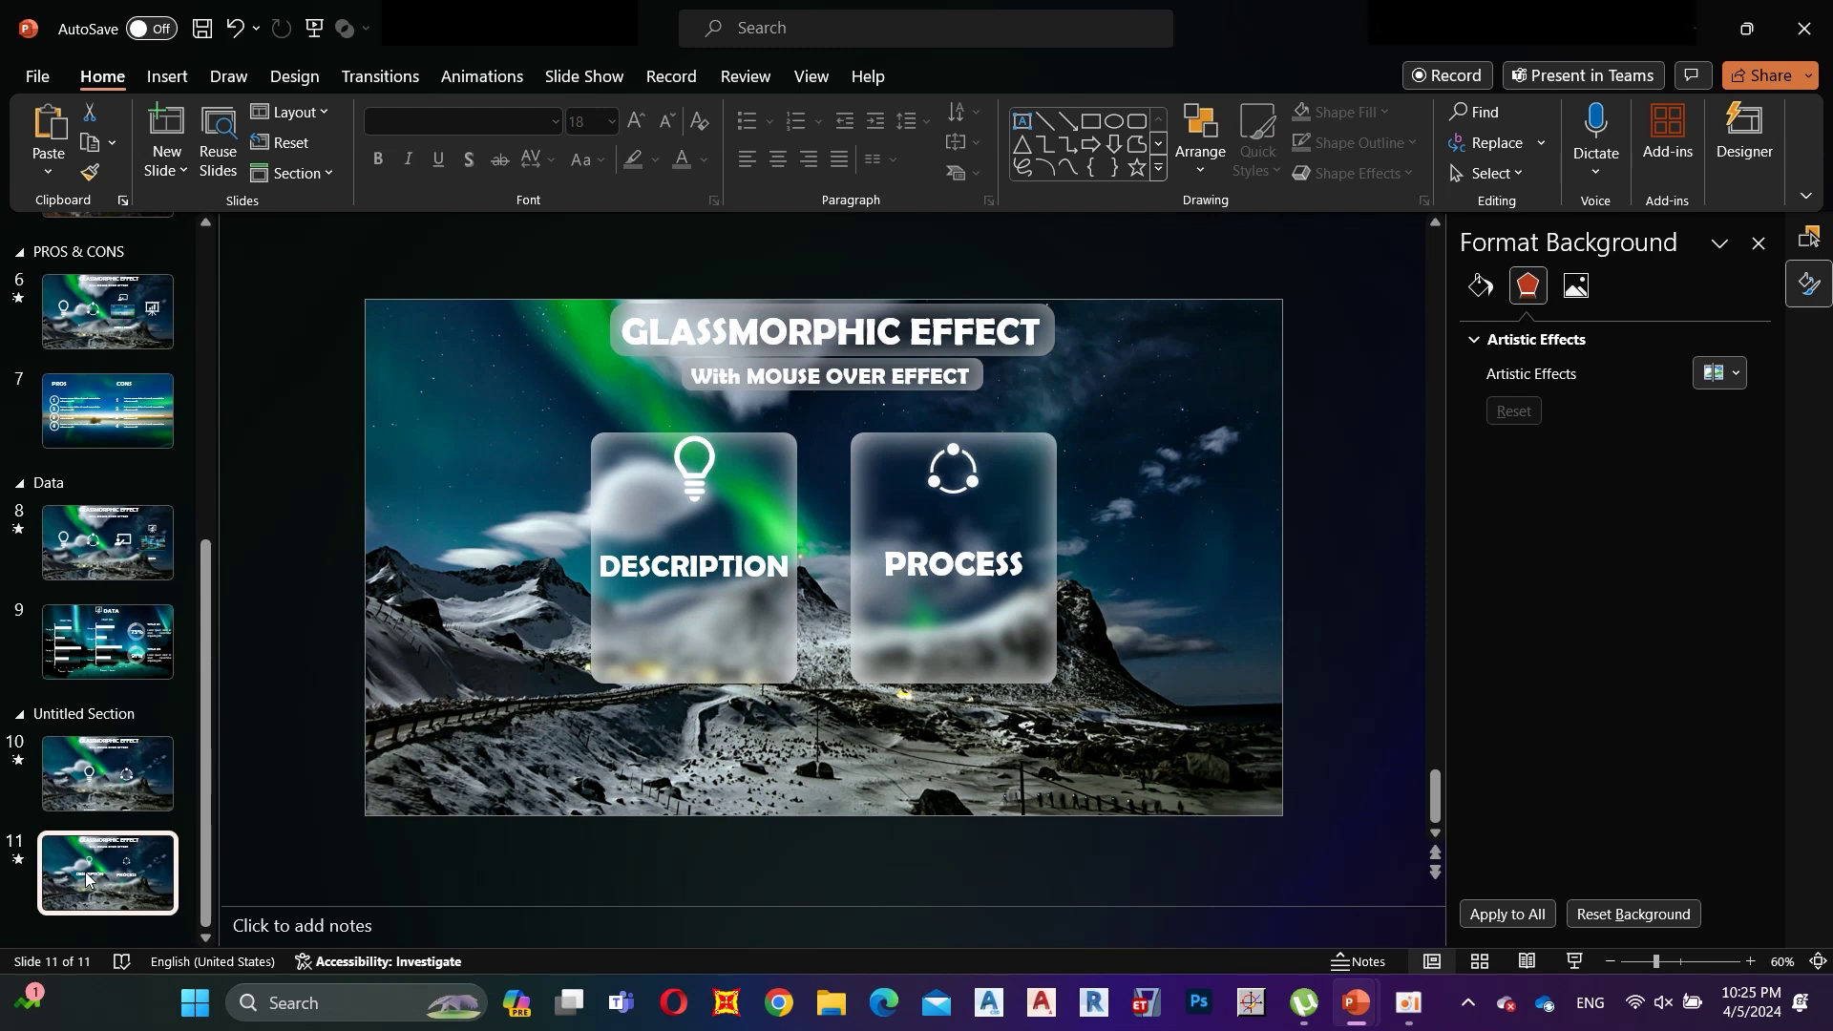
Step: Select the DESCRIPTION label text on slide 11's left glass card
left_click_drag(601, 565, 788, 580)
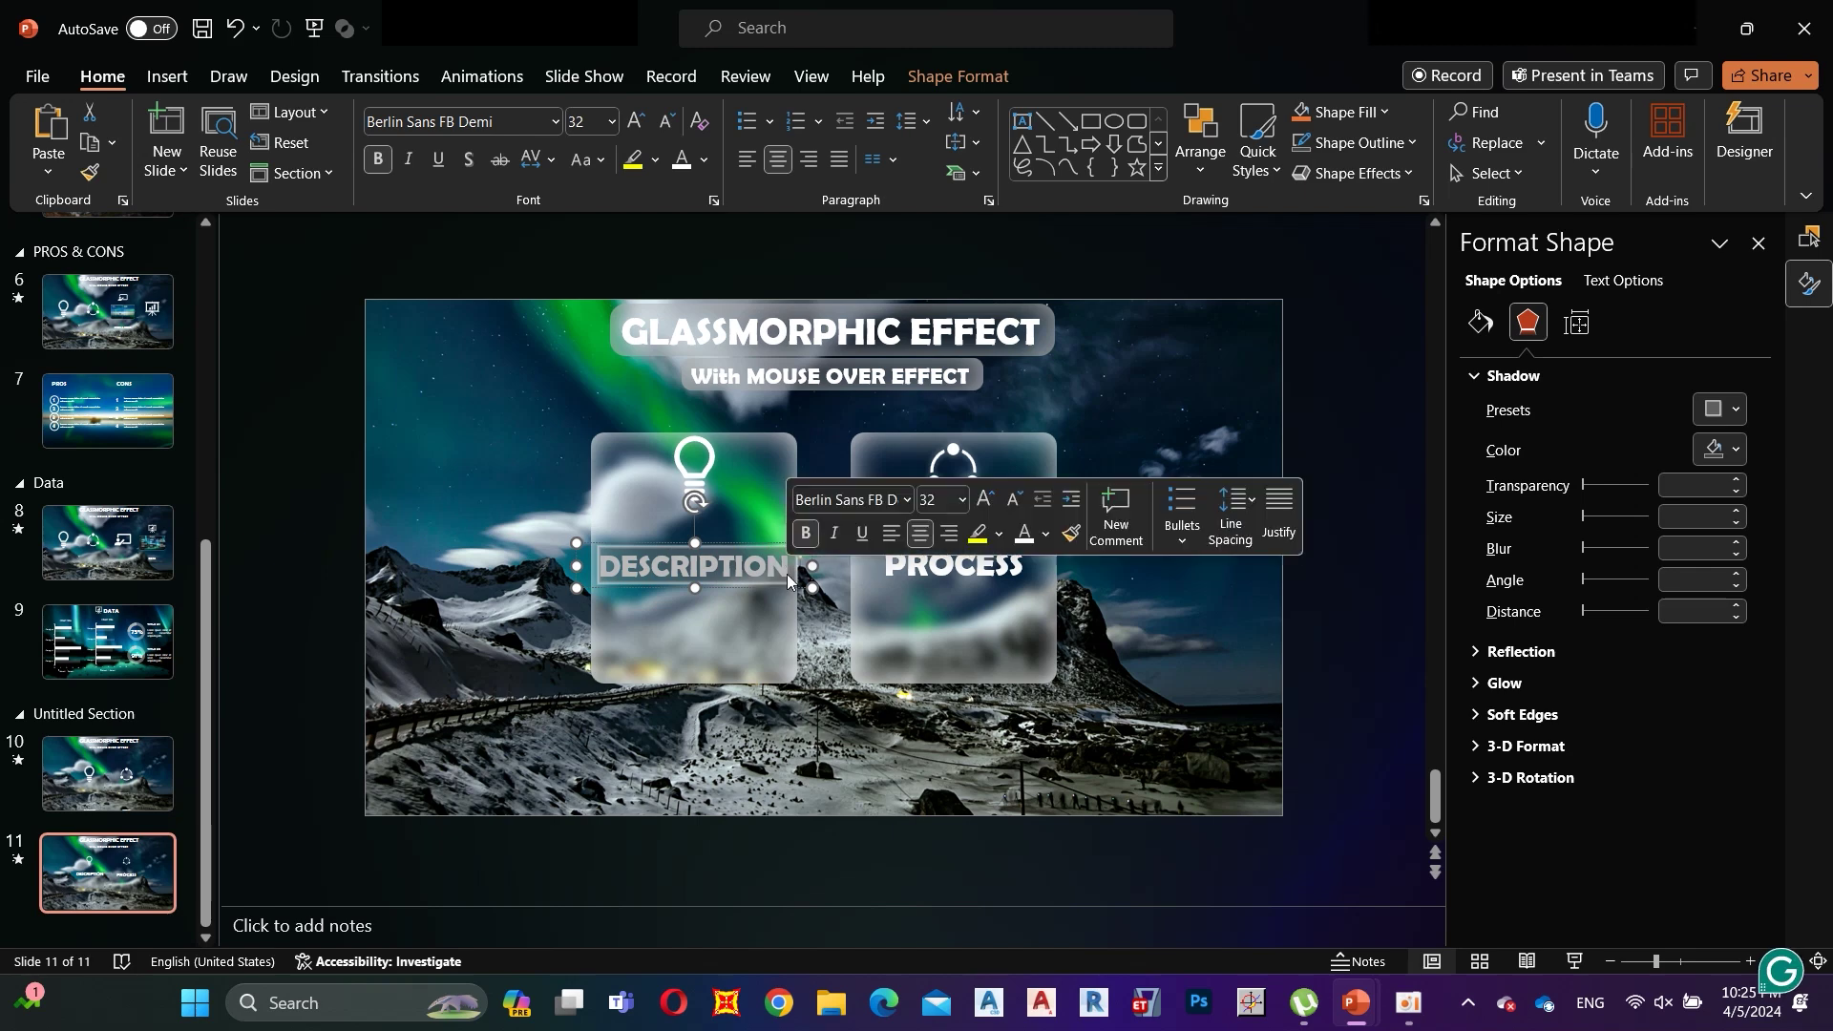
Step: Duplicate slide 11 and add a section named DESCRIPTION before slide 11
right_click(117, 858)
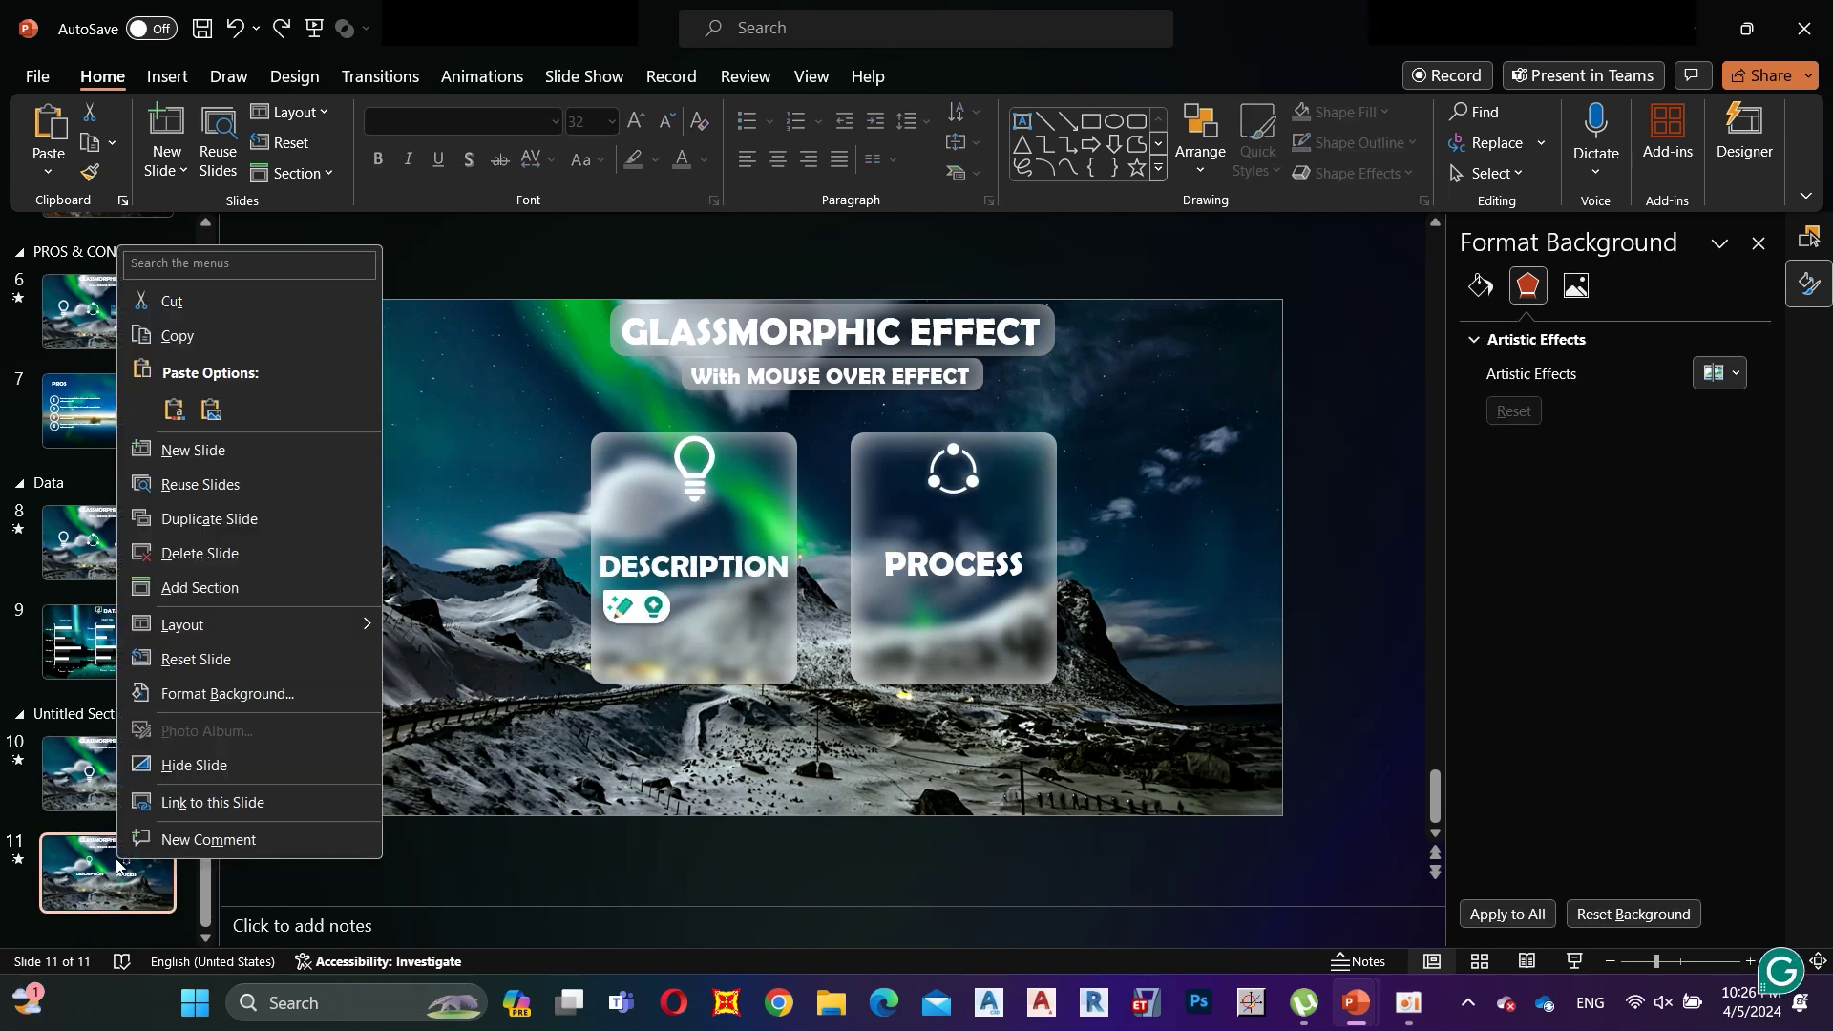
left_click(249, 520)
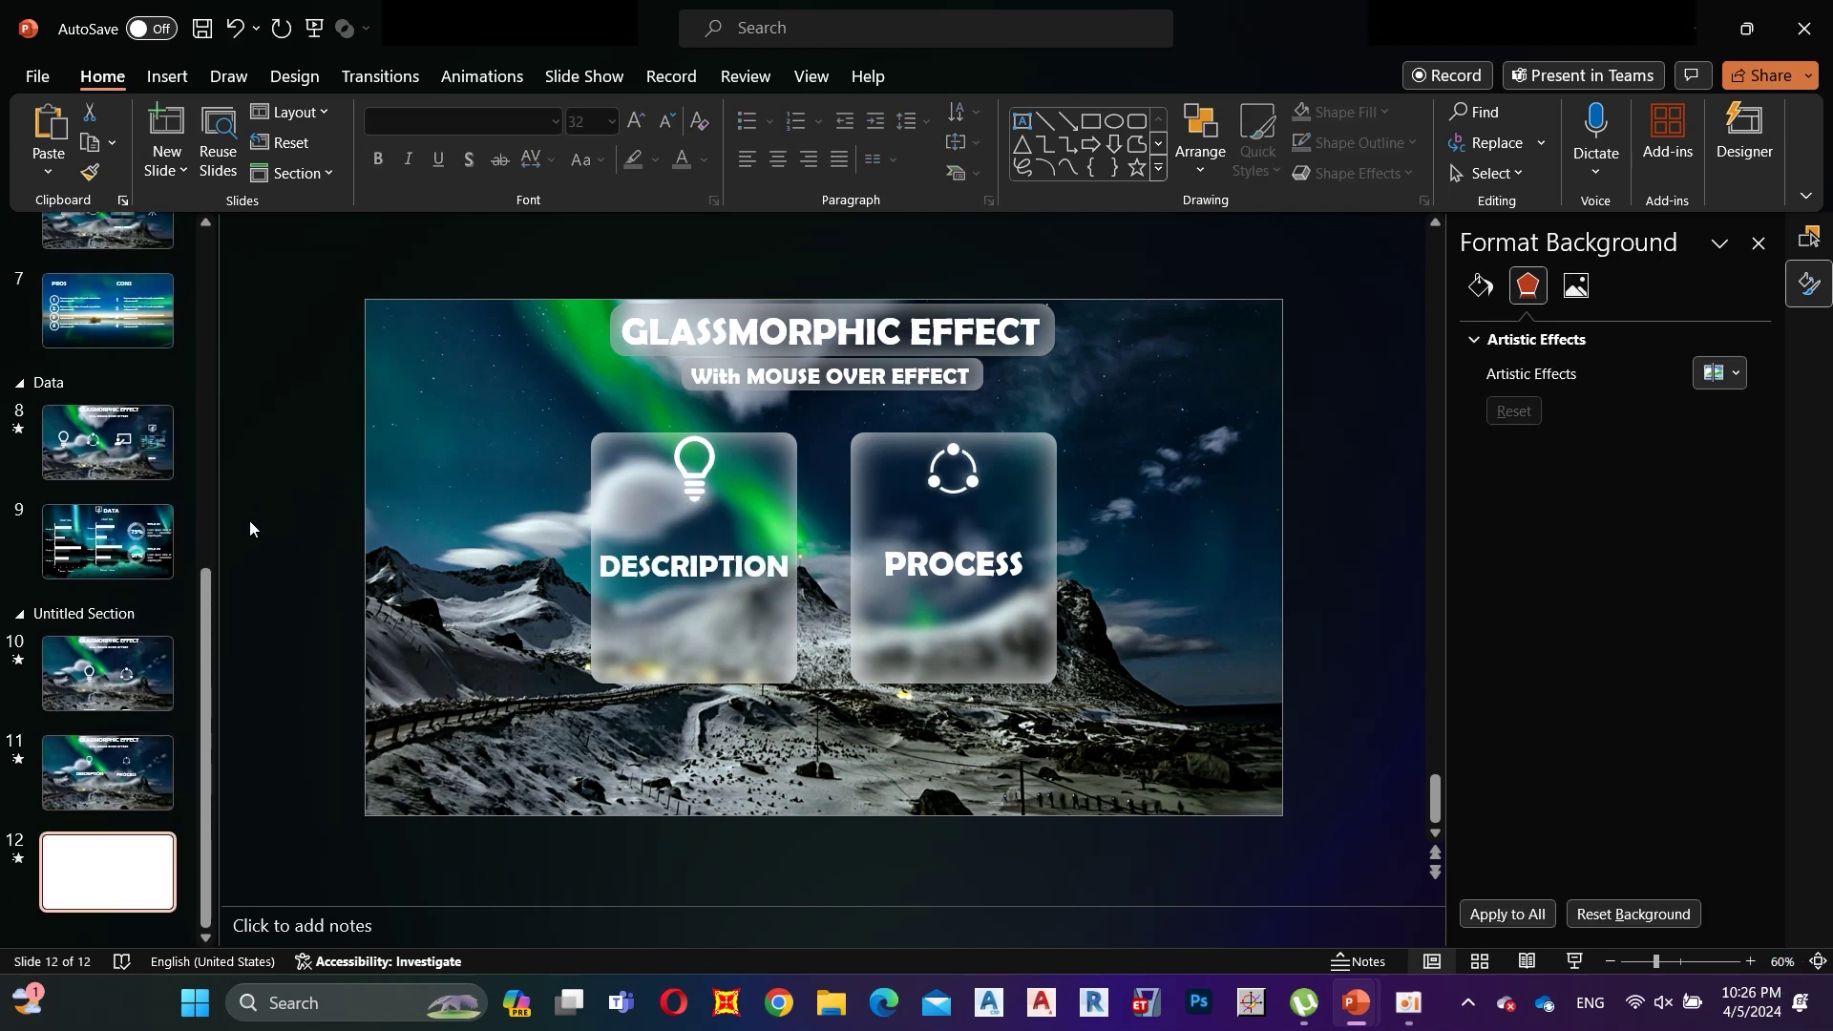
left_click(60, 709, "shift")
right_click(60, 726)
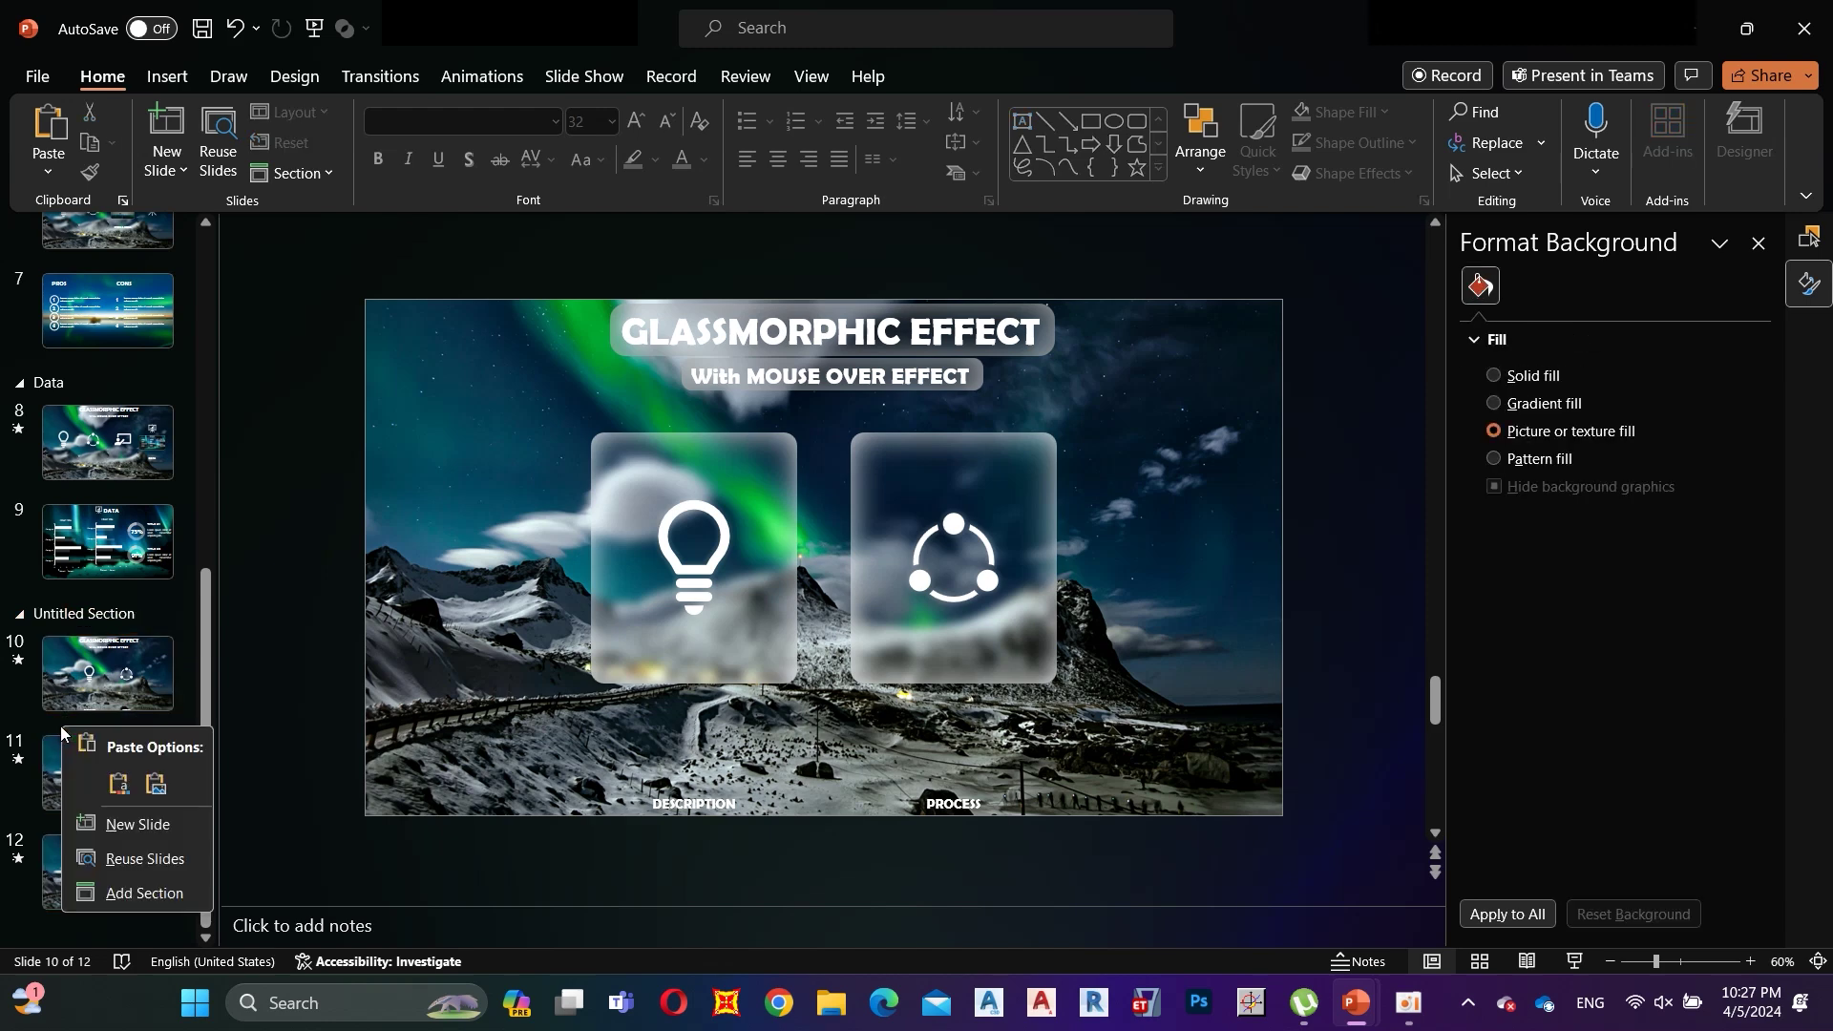
left_click(134, 895)
type("DESCRIPTION")
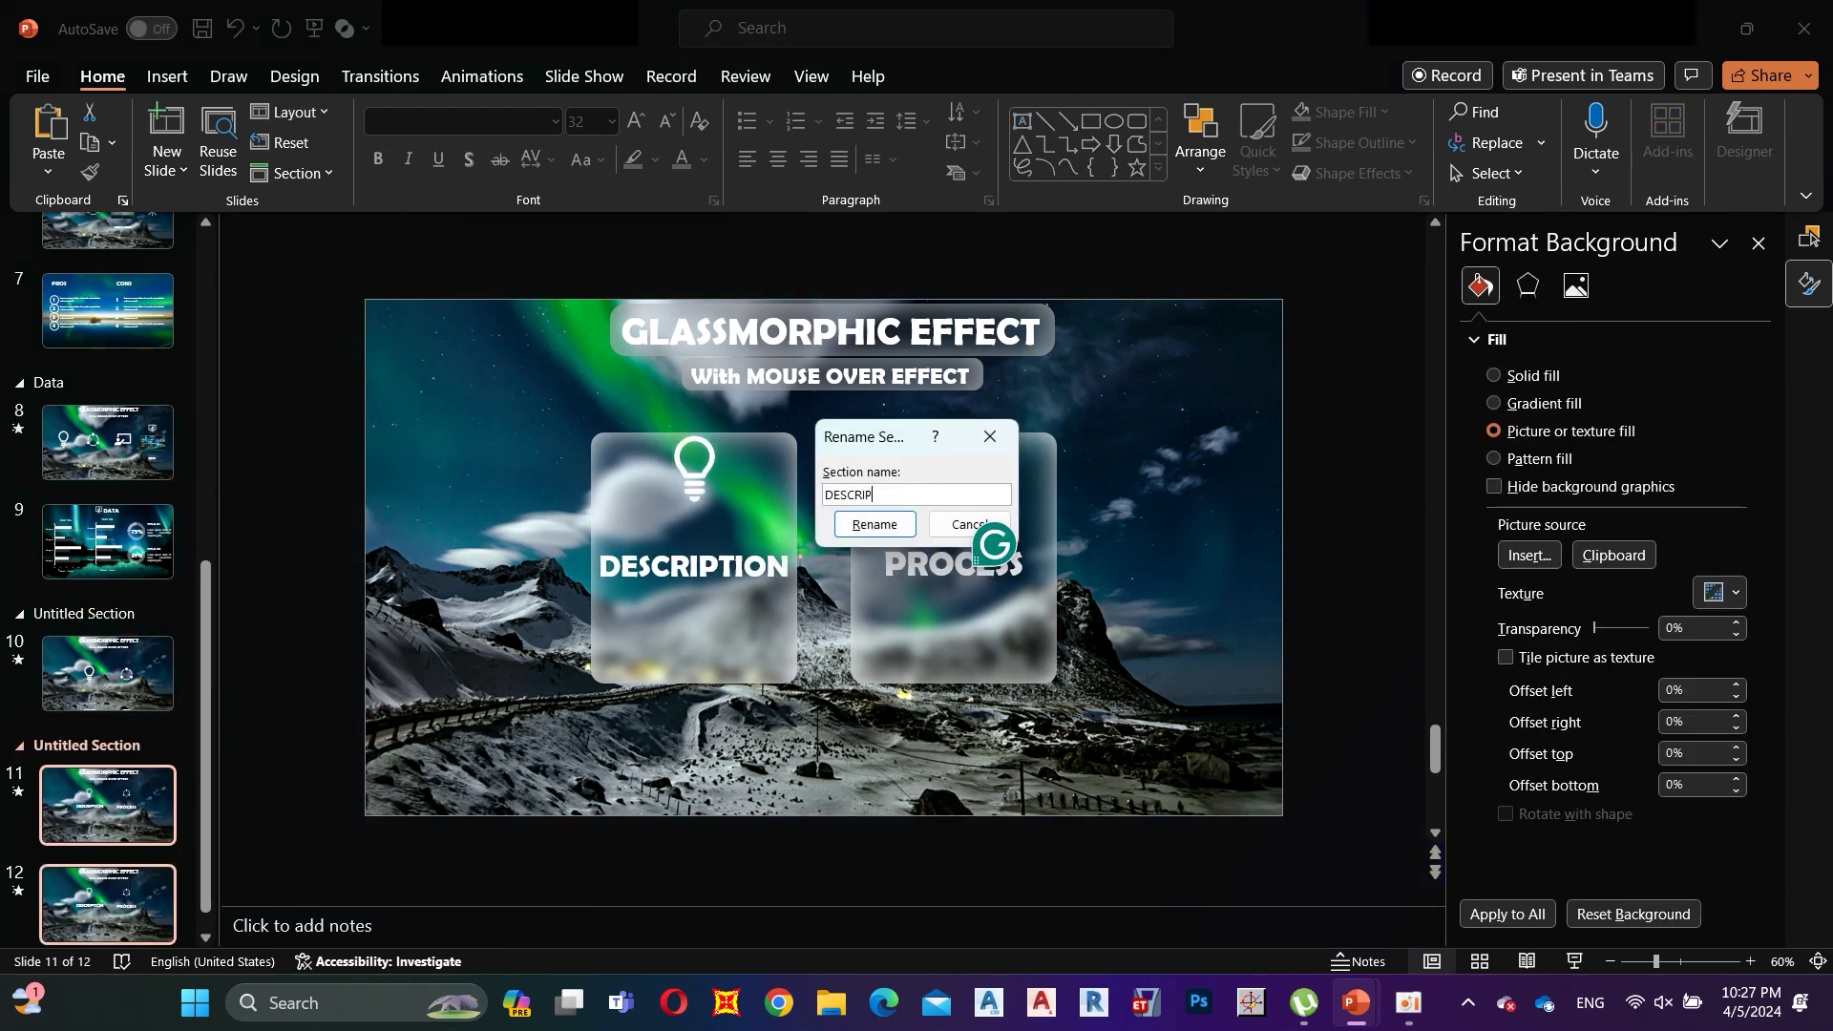
key("Return")
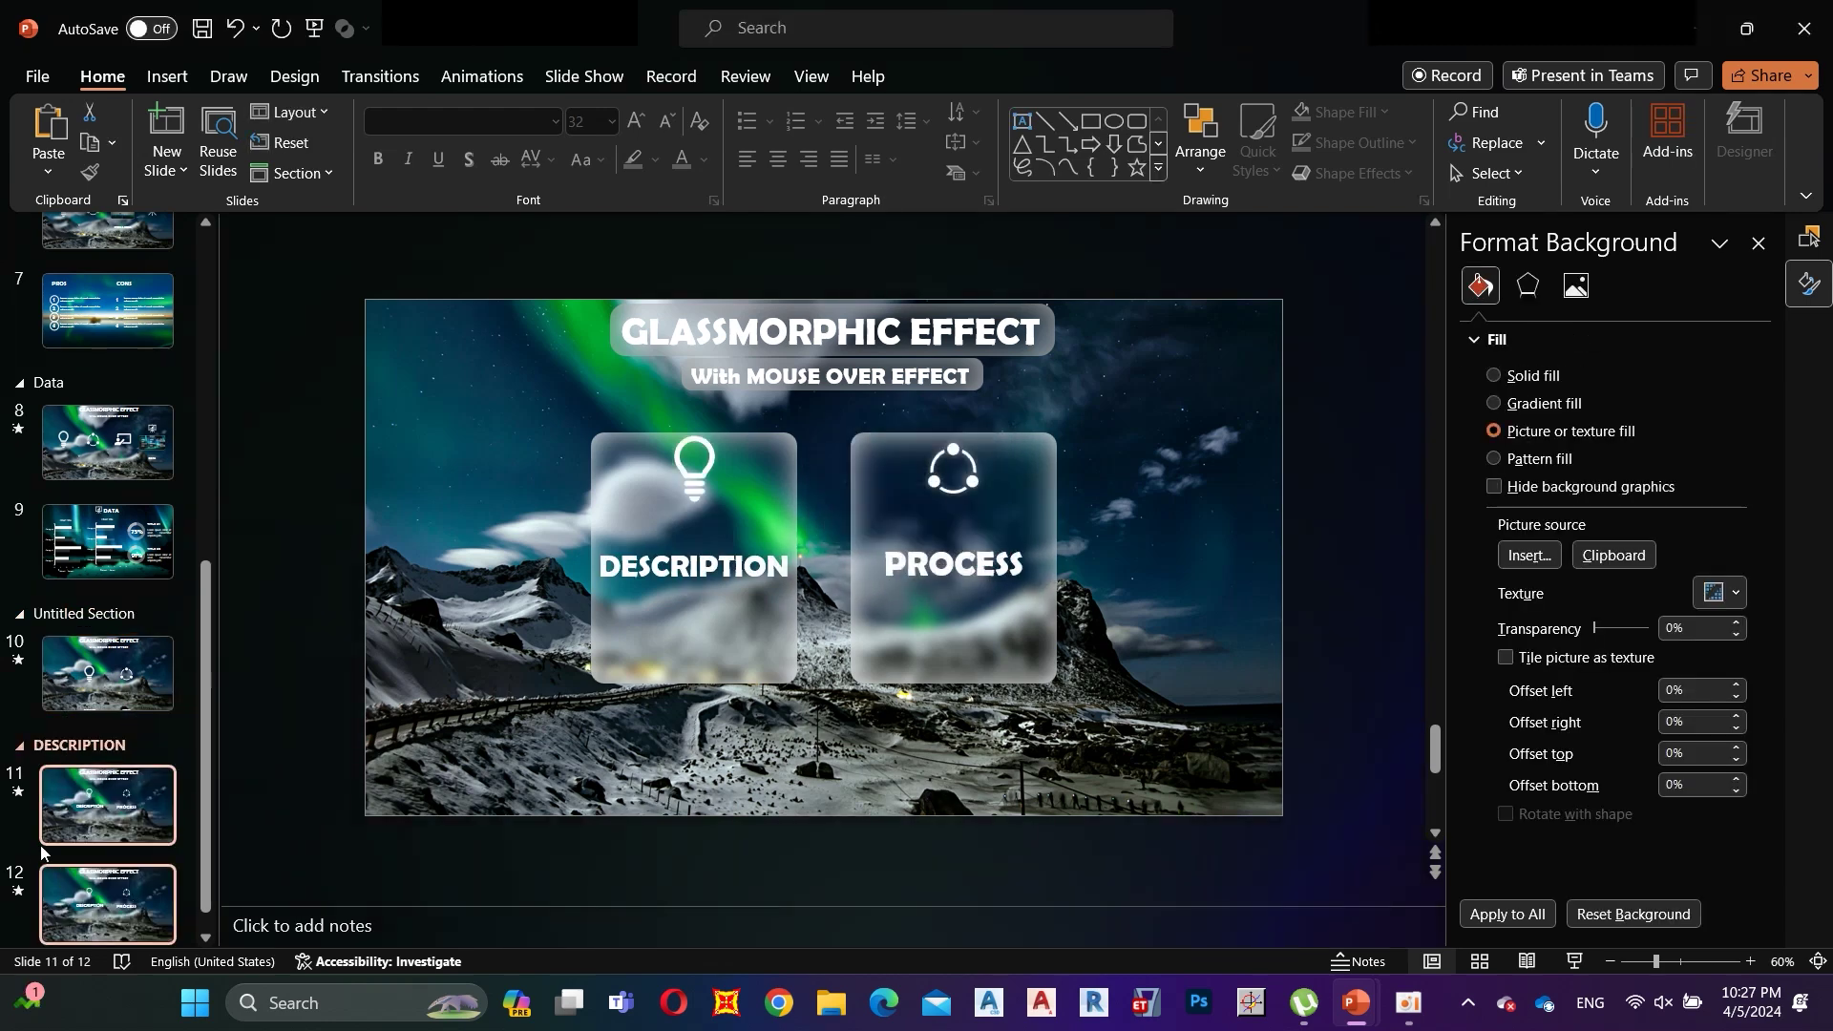
Step: Add a section named PROCESS before slide 12, then return to slide 11
right_click(60, 723)
left_click(91, 831)
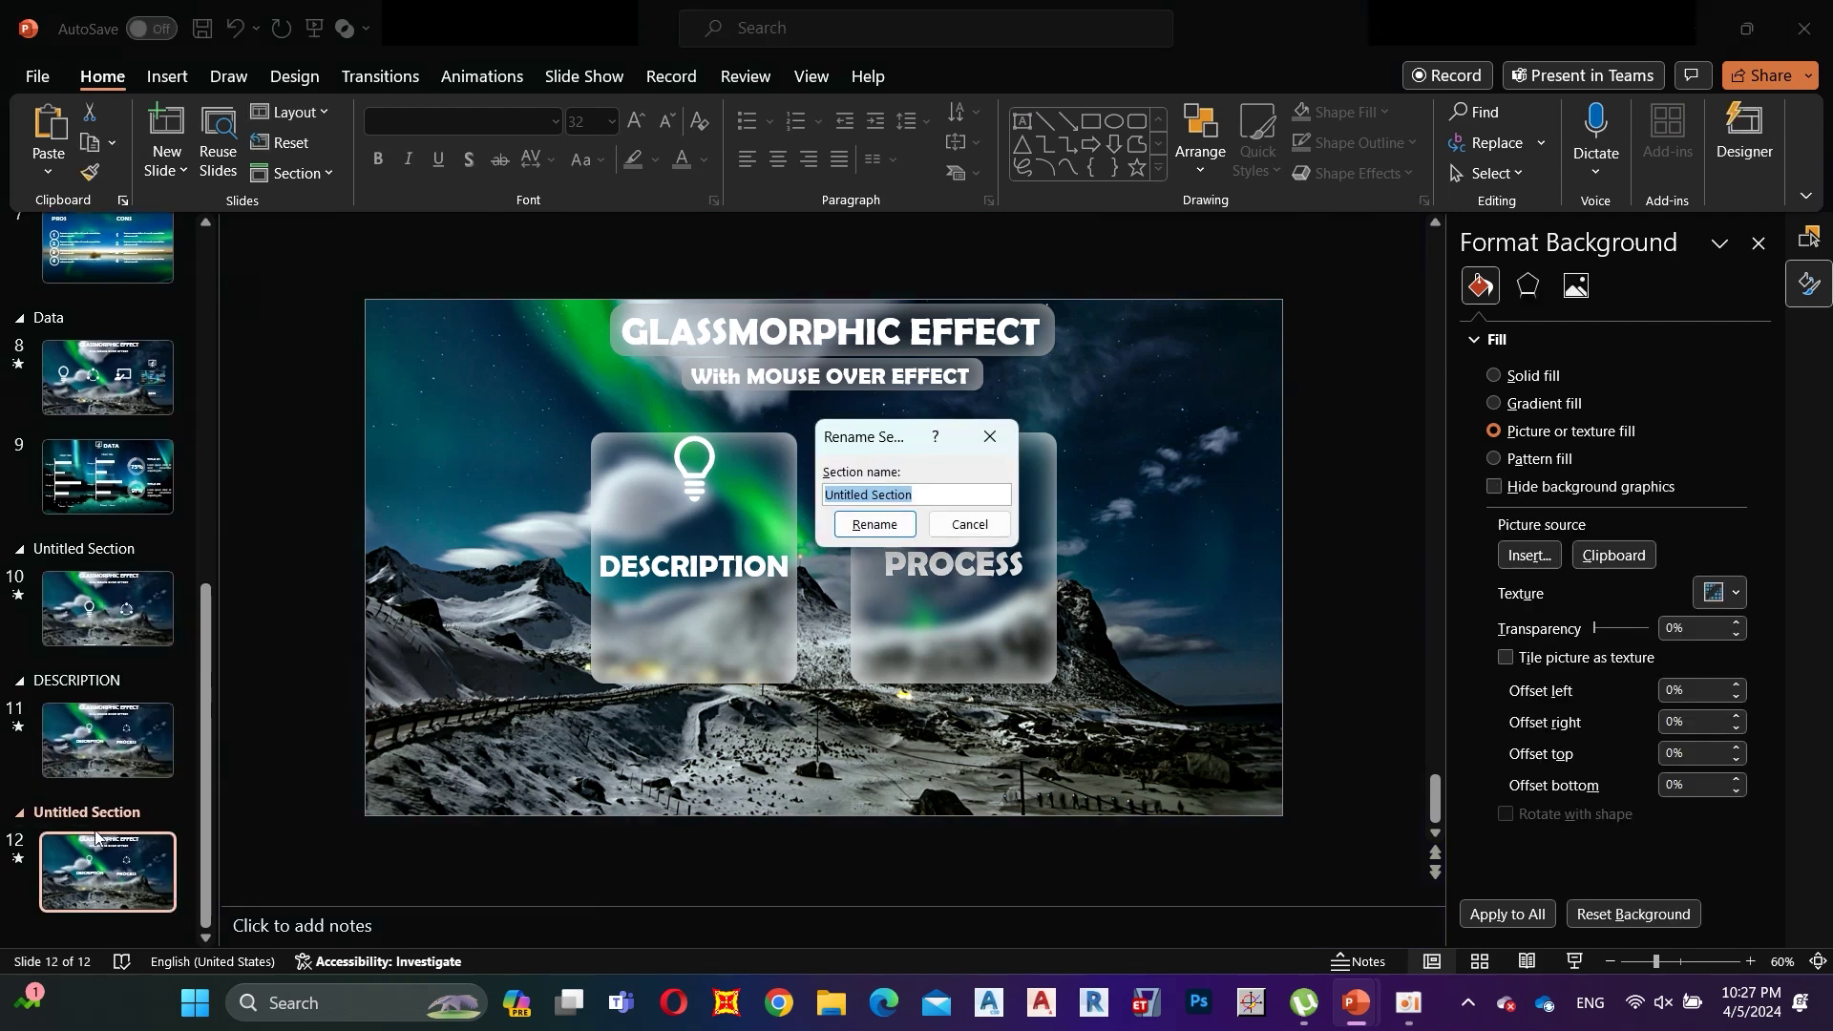
type("PROCESS")
key("Return")
key("Up")
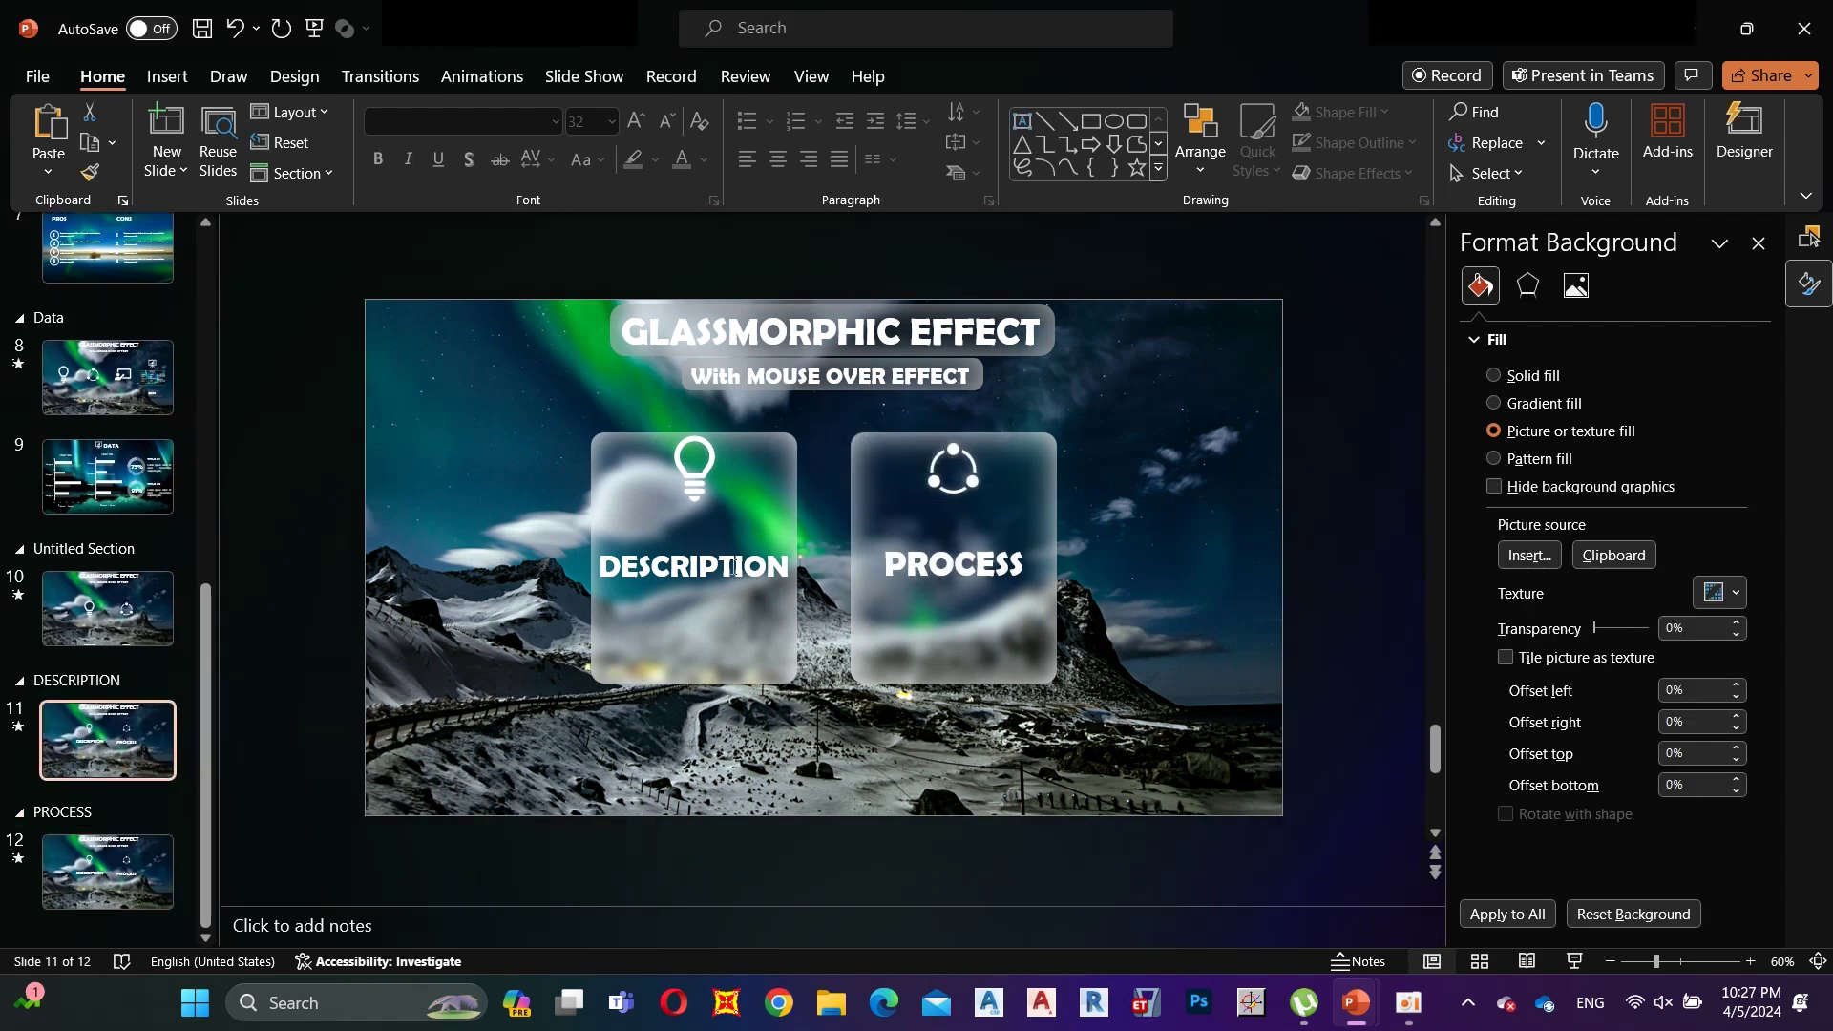
Step: Set the DESCRIPTION label to 20 pt and move it to its card's bottom
left_click(738, 566)
double_click(739, 567)
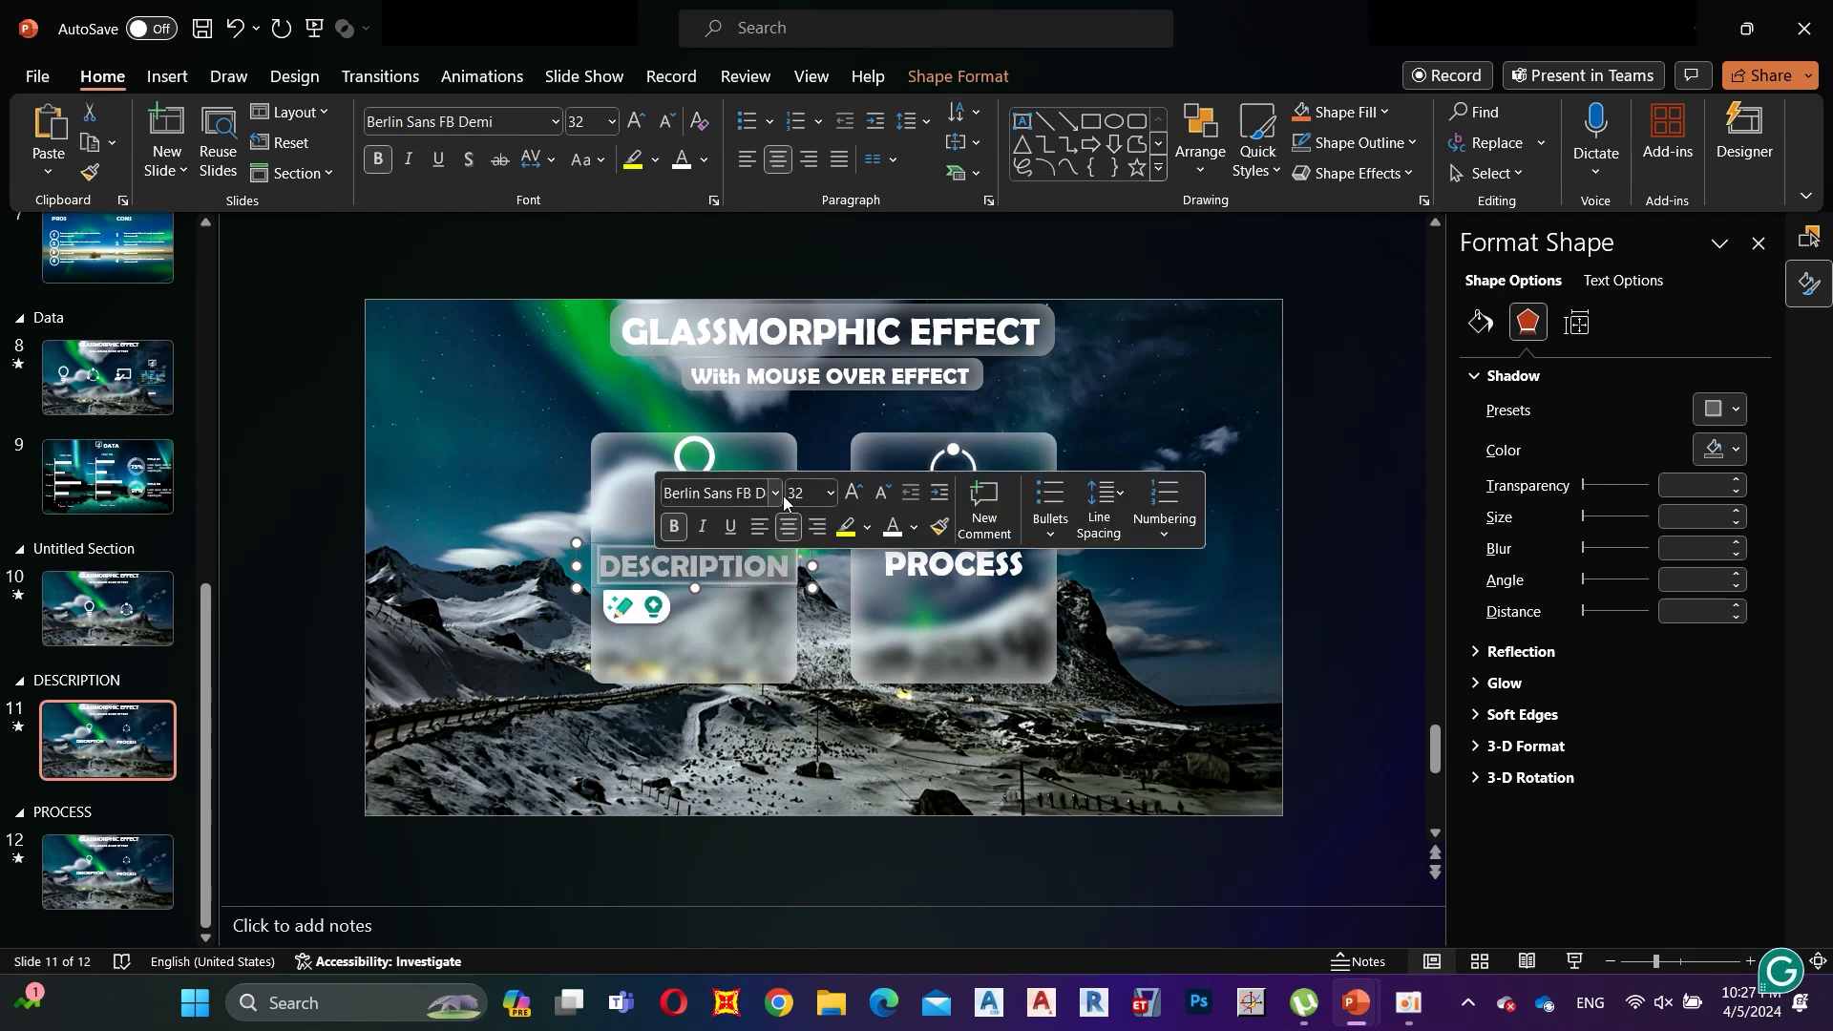
left_click(831, 493)
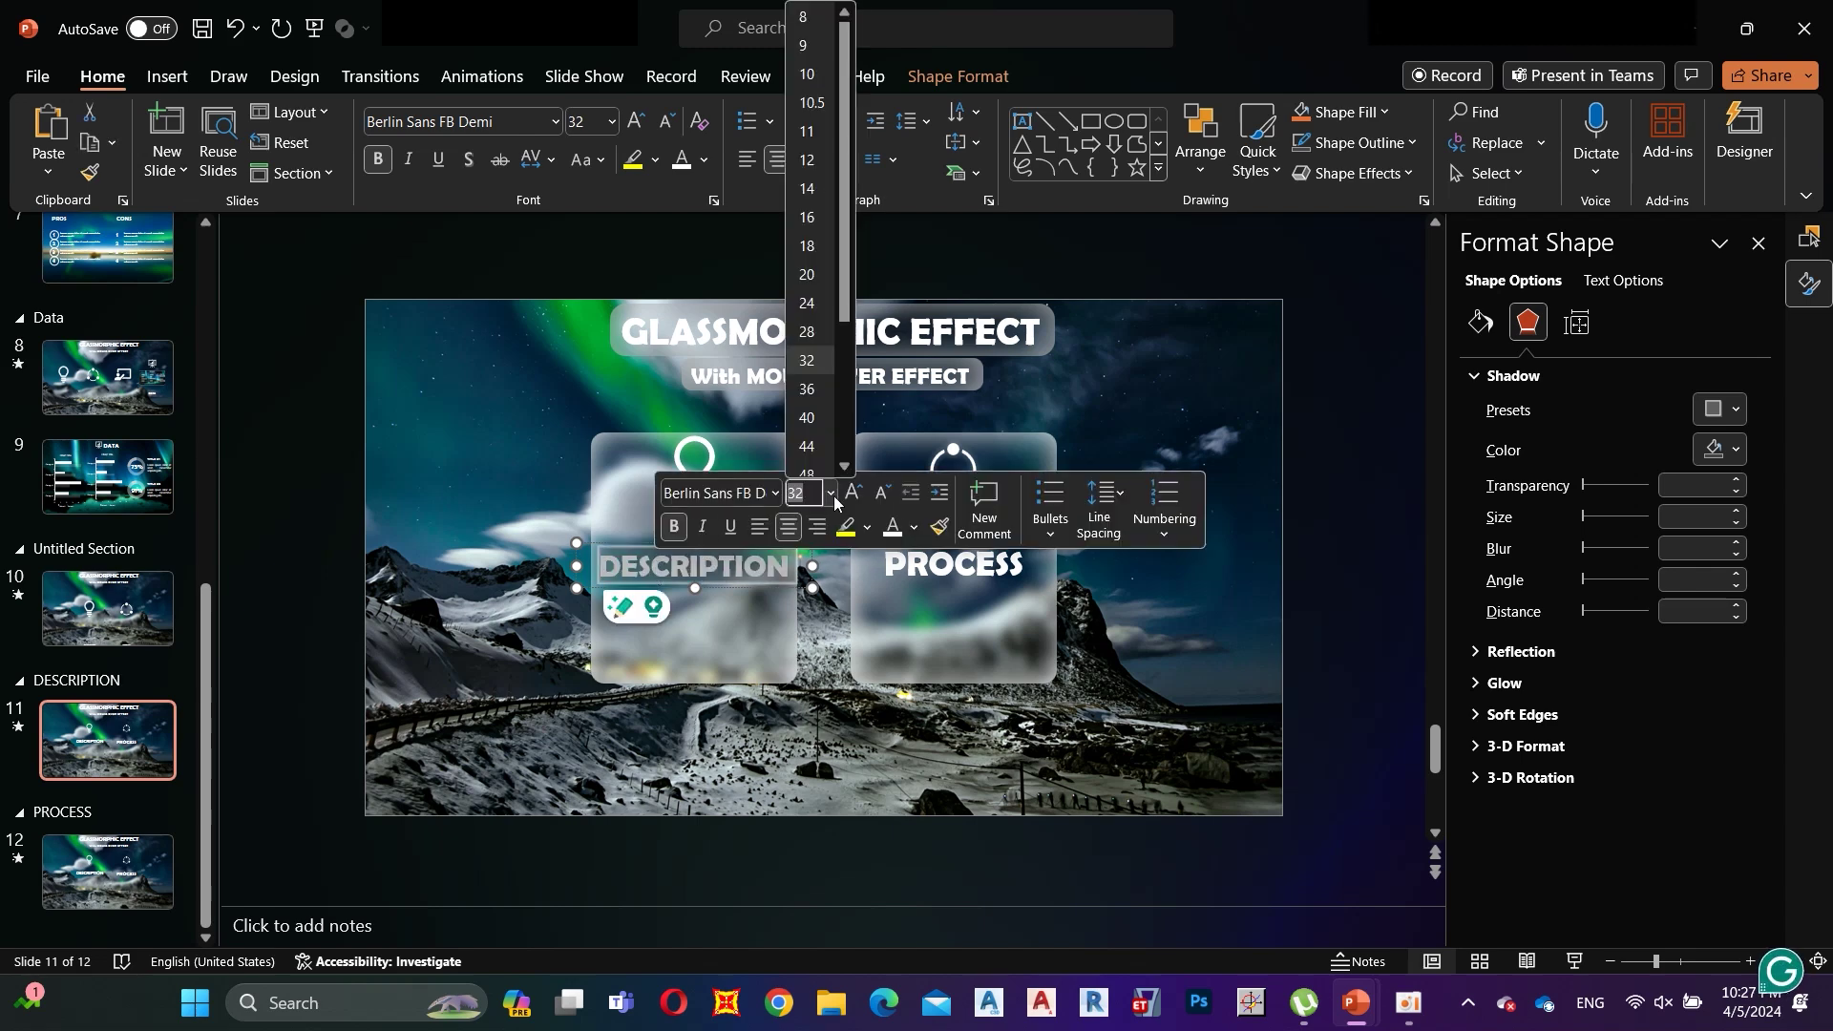
left_click(818, 271)
left_click_drag(635, 606, 728, 647)
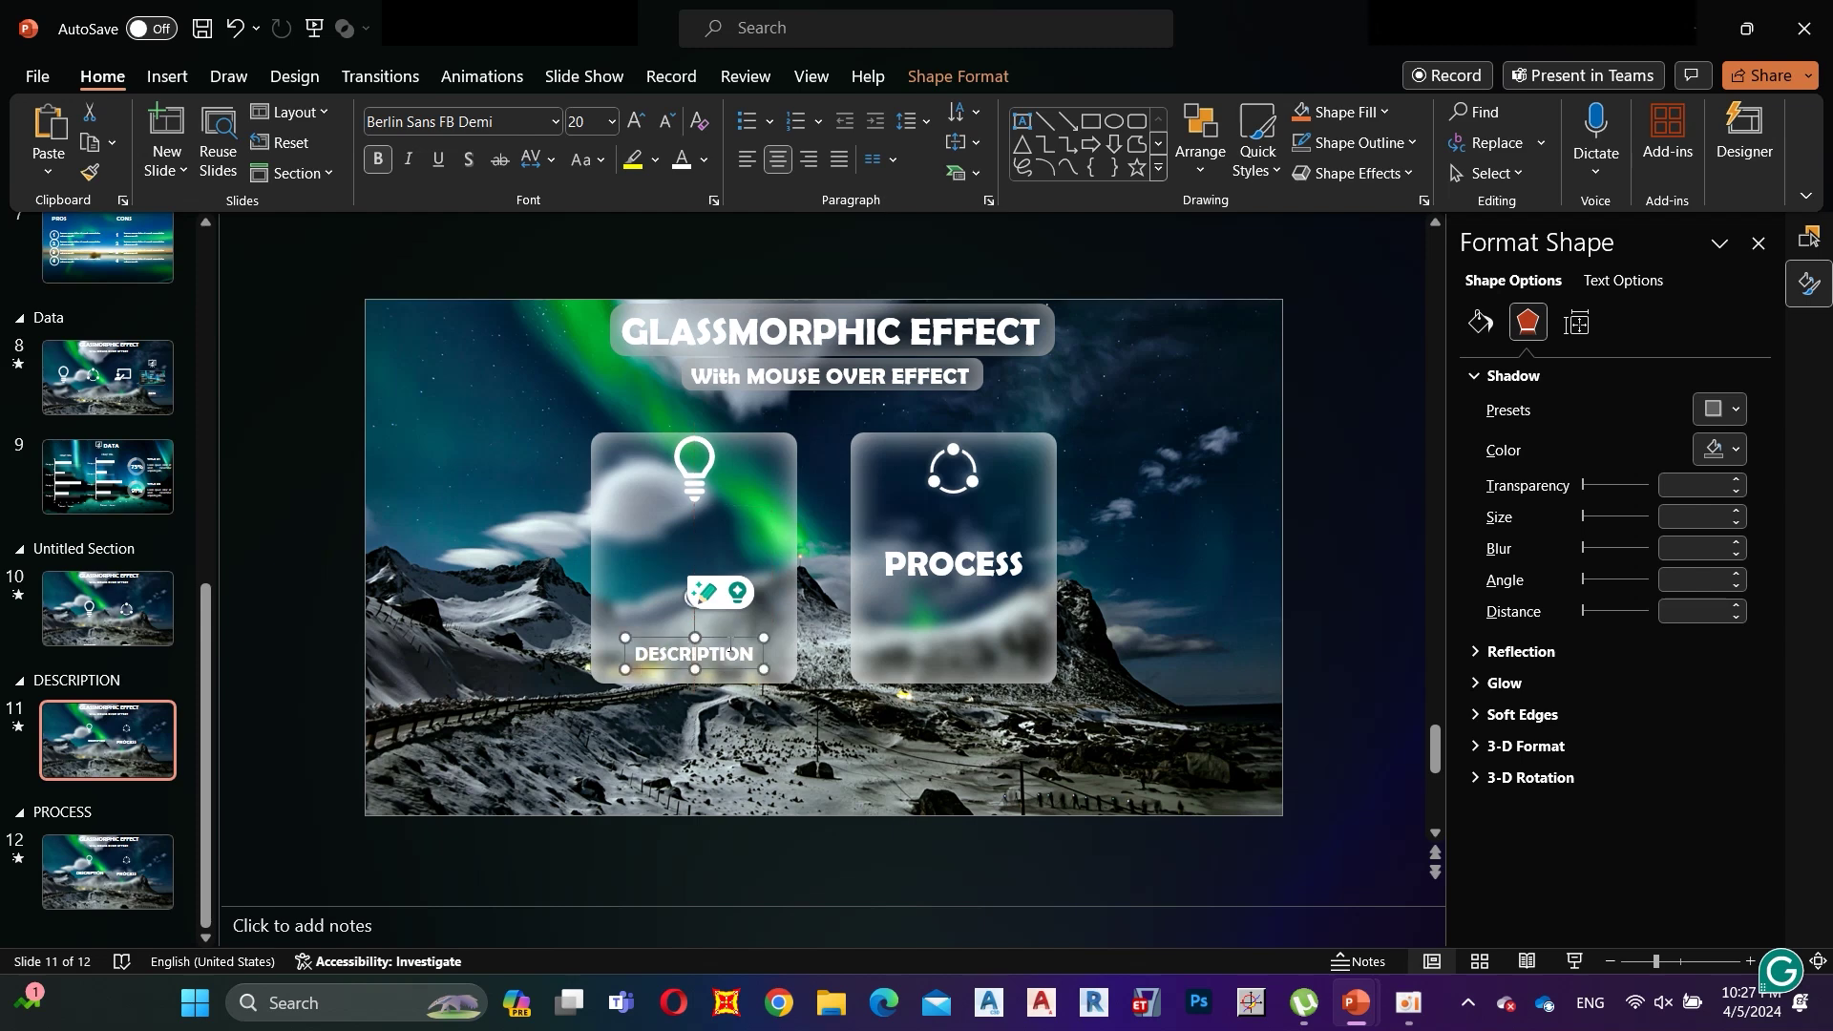
left_click(1098, 497)
Step: Delete the PROCESS label from the right card
scroll(1011, 497, "up", 1)
scroll(1011, 496, "down", 1)
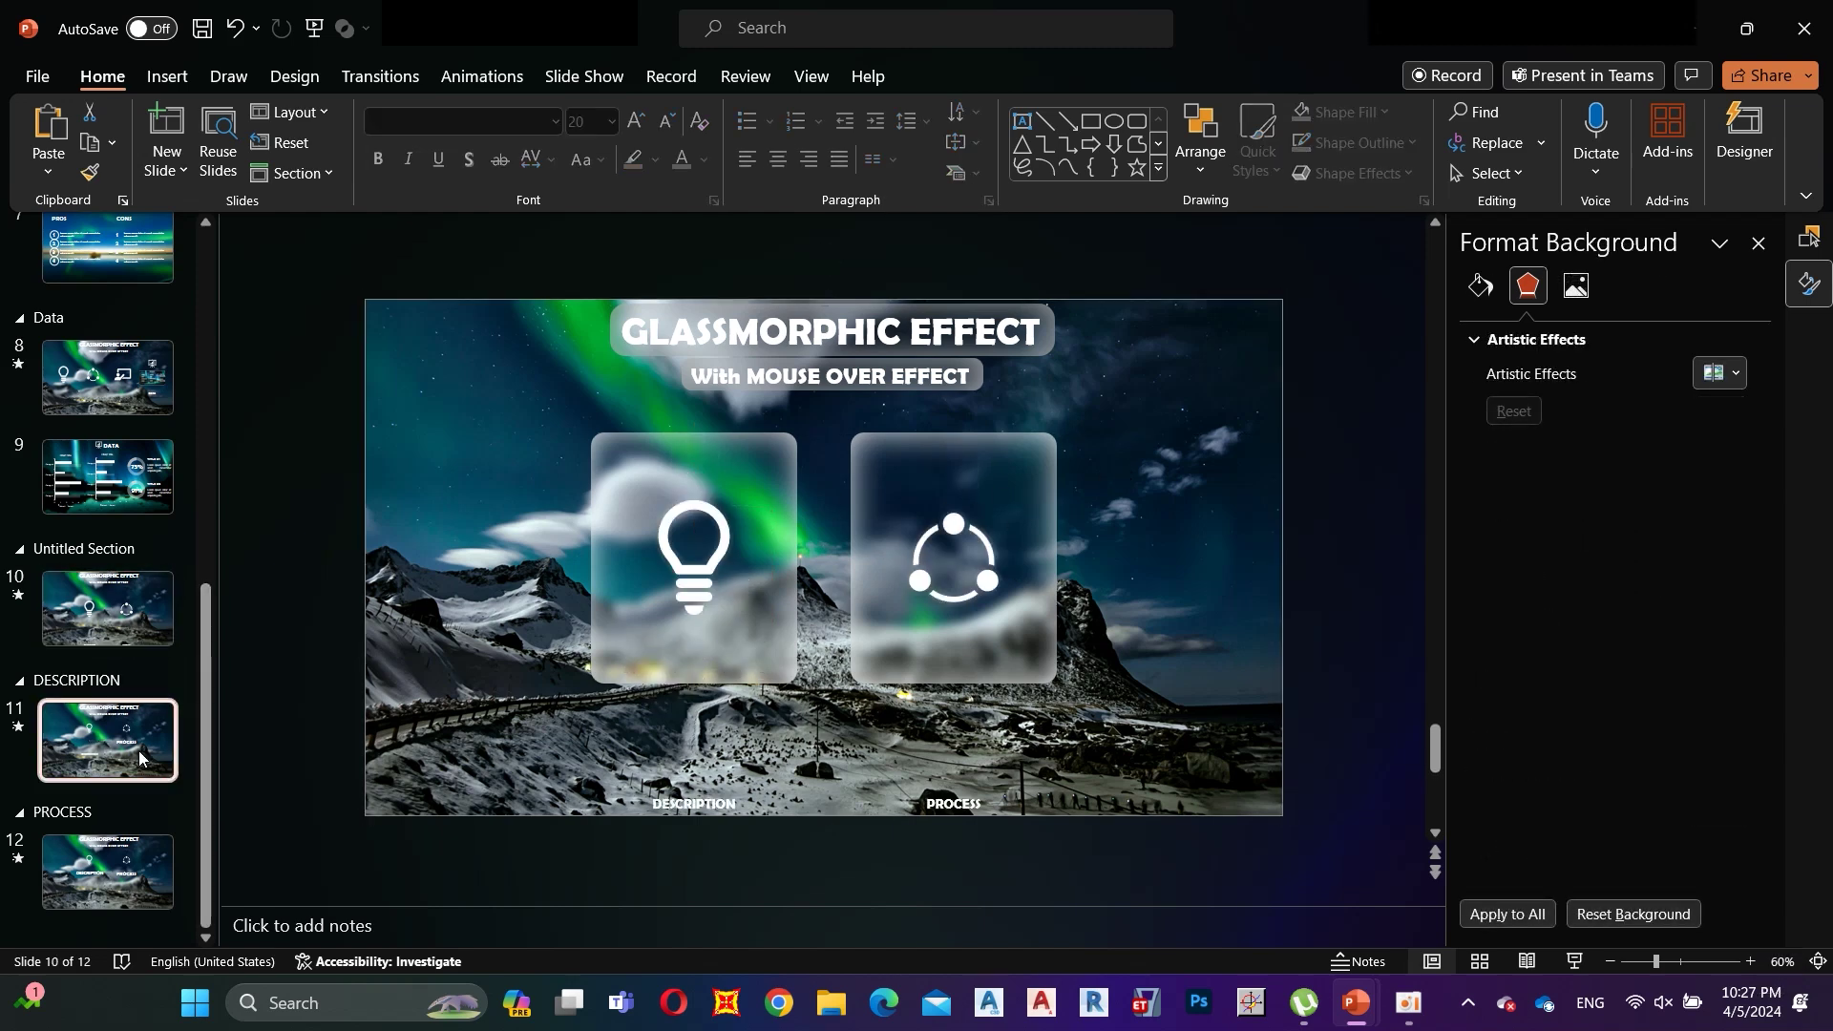
left_click(960, 562)
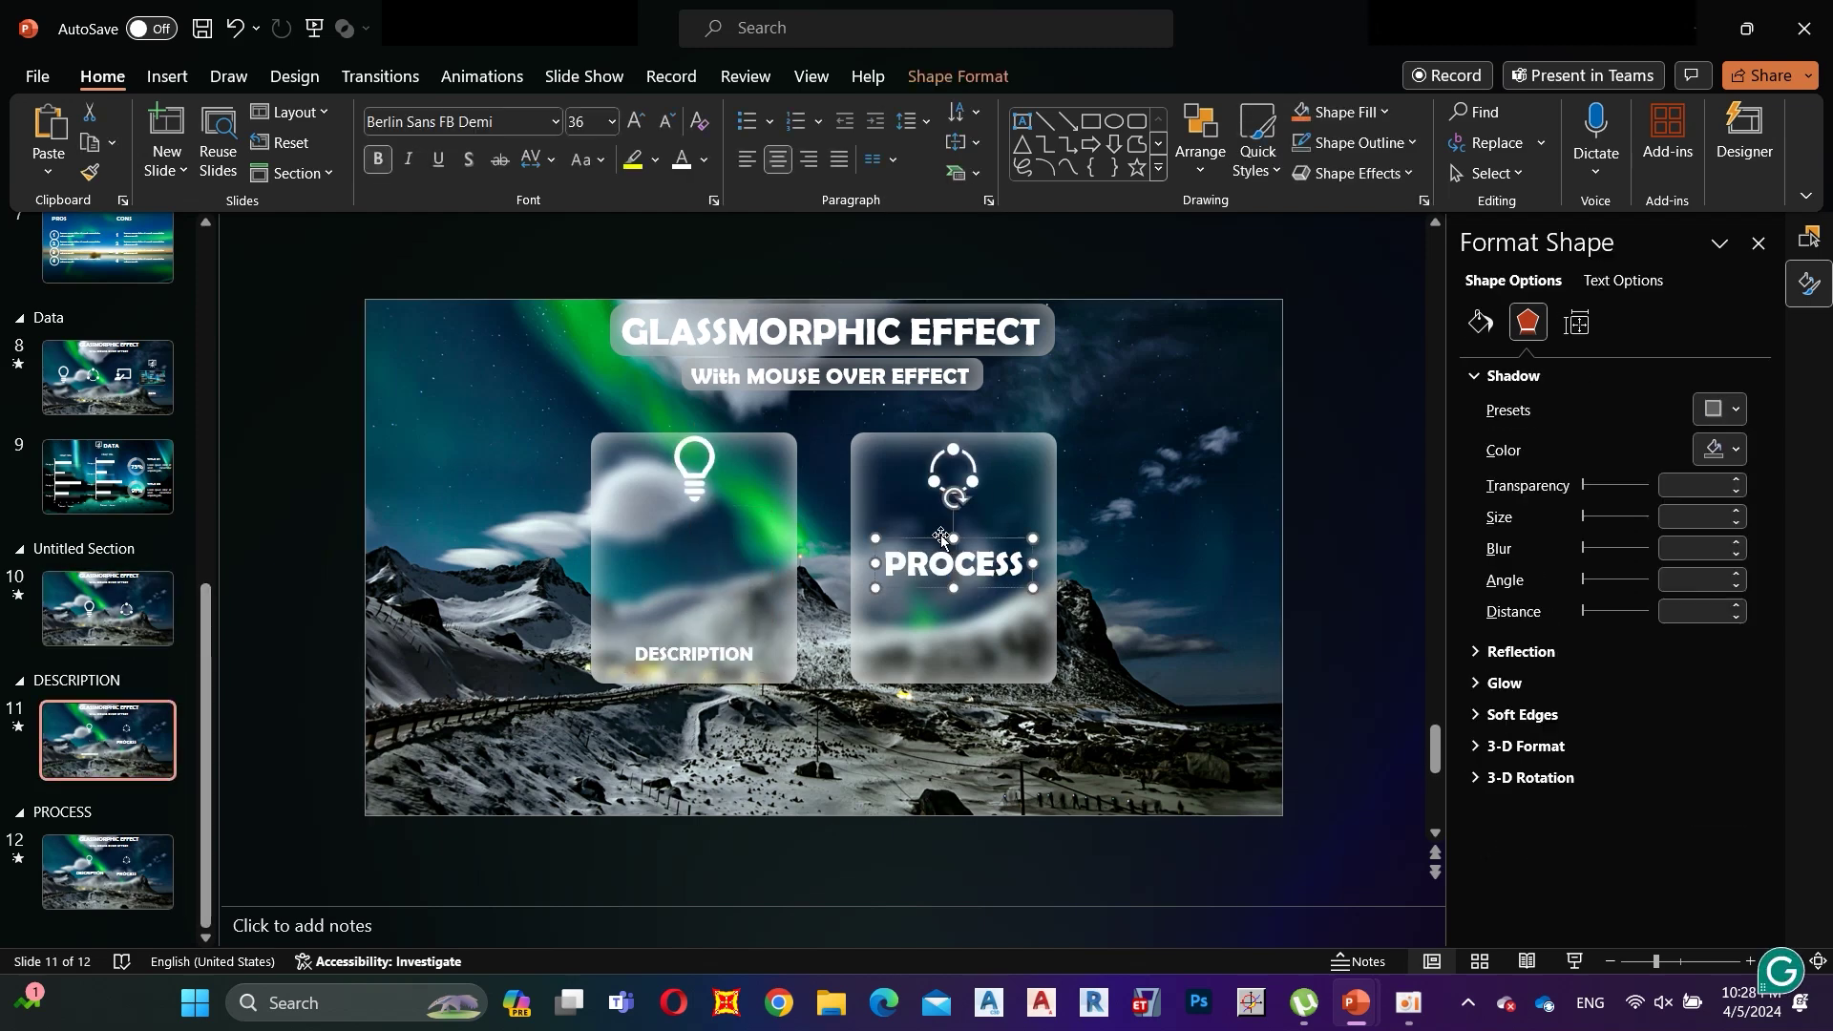
key("Delete")
Step: Set the process icon height to 1.9" and centre it in the right card
left_click(945, 483)
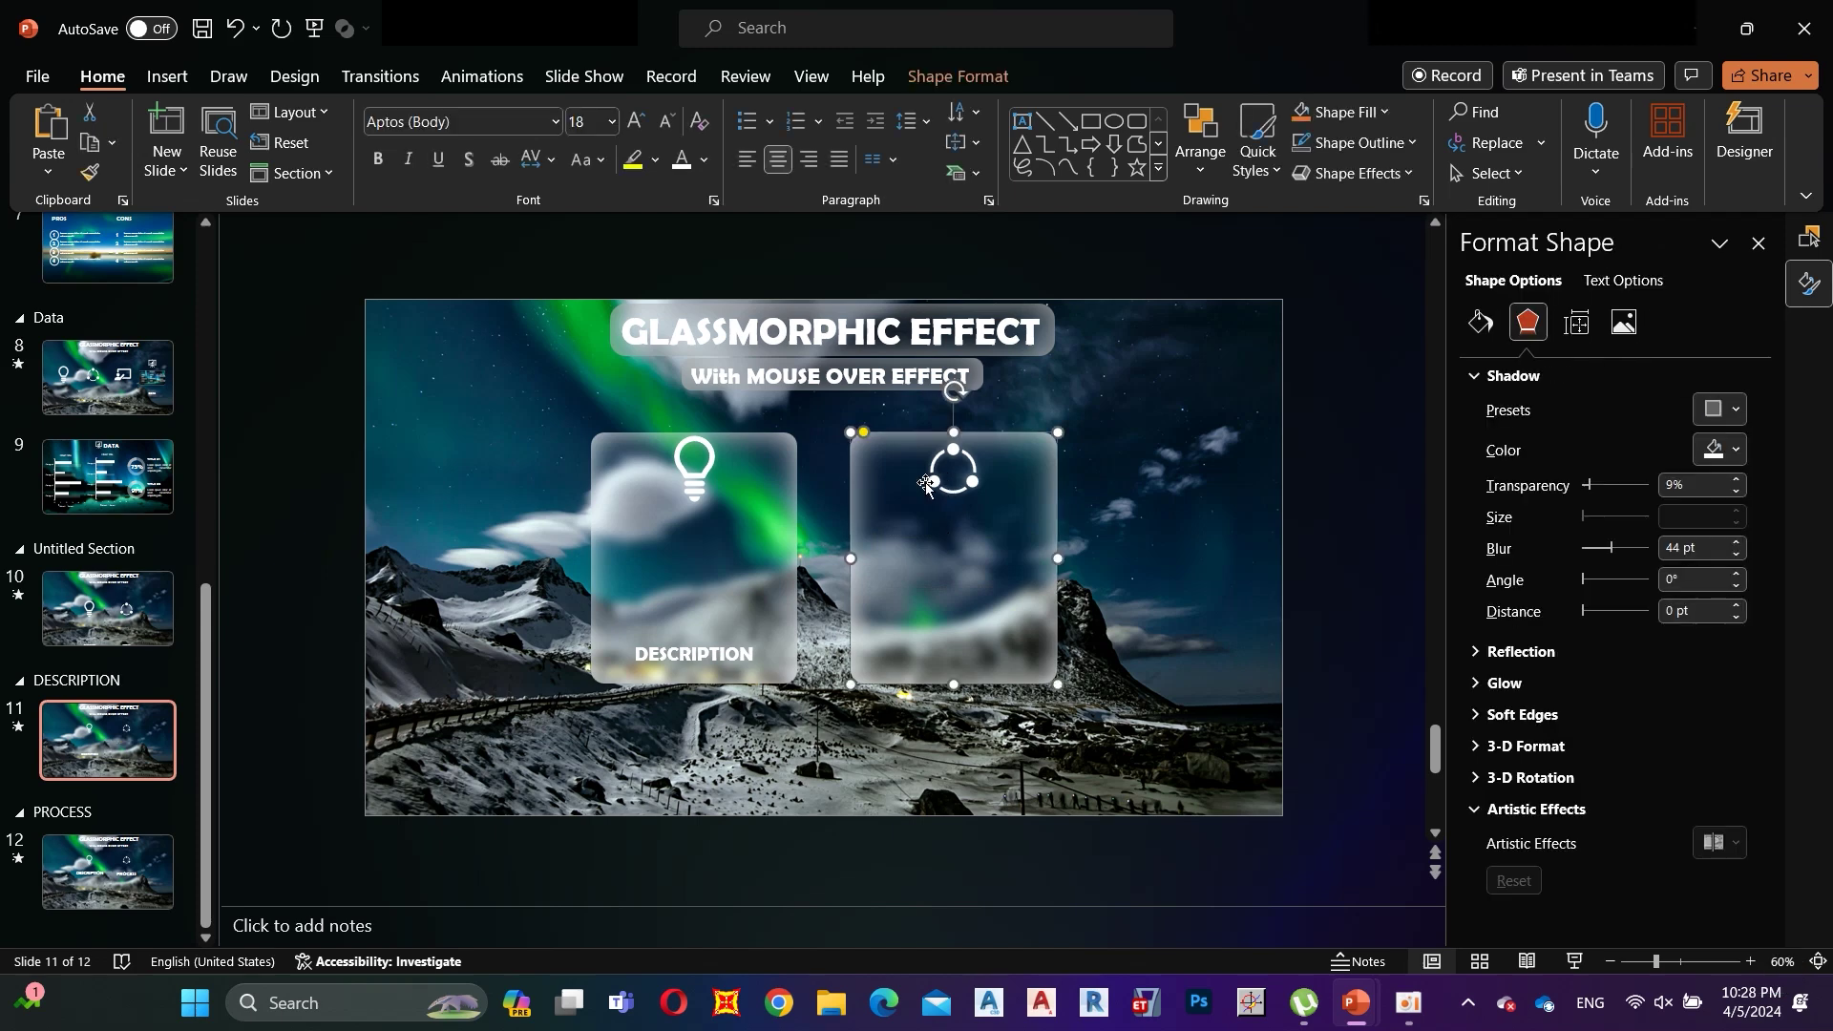
left_click(934, 482)
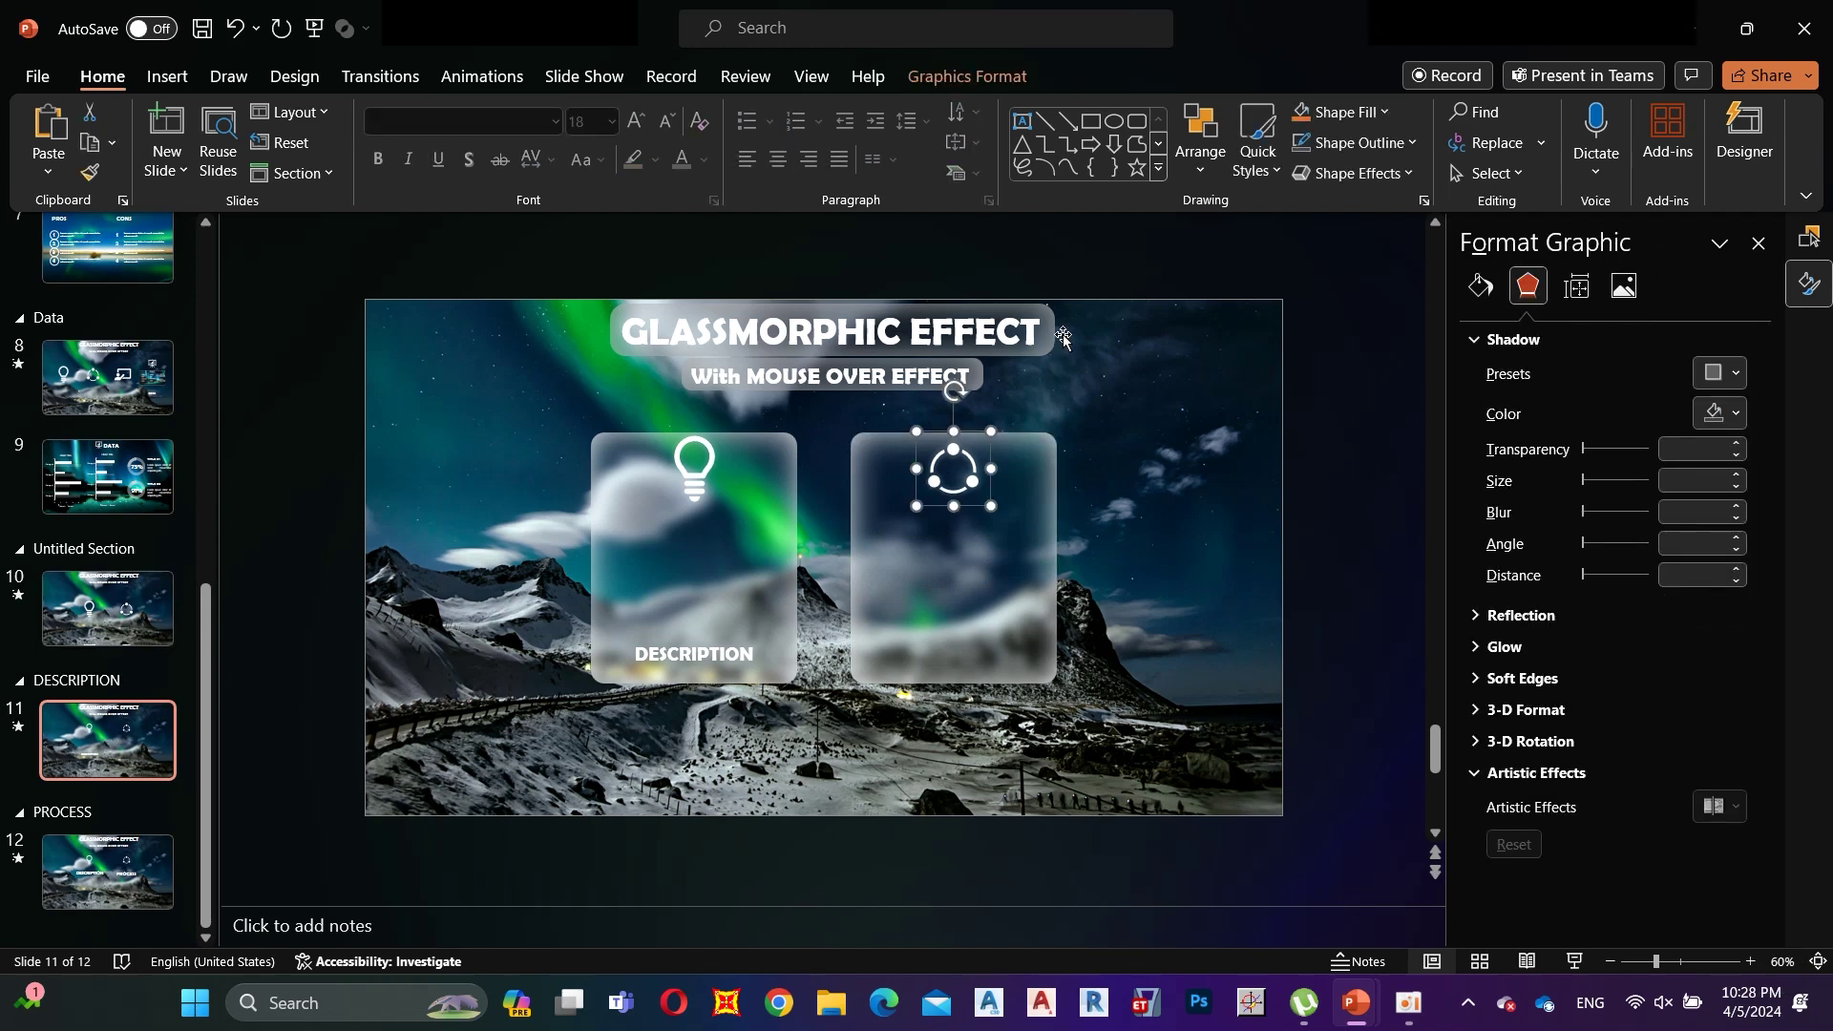
left_click(976, 84)
left_click(1458, 132)
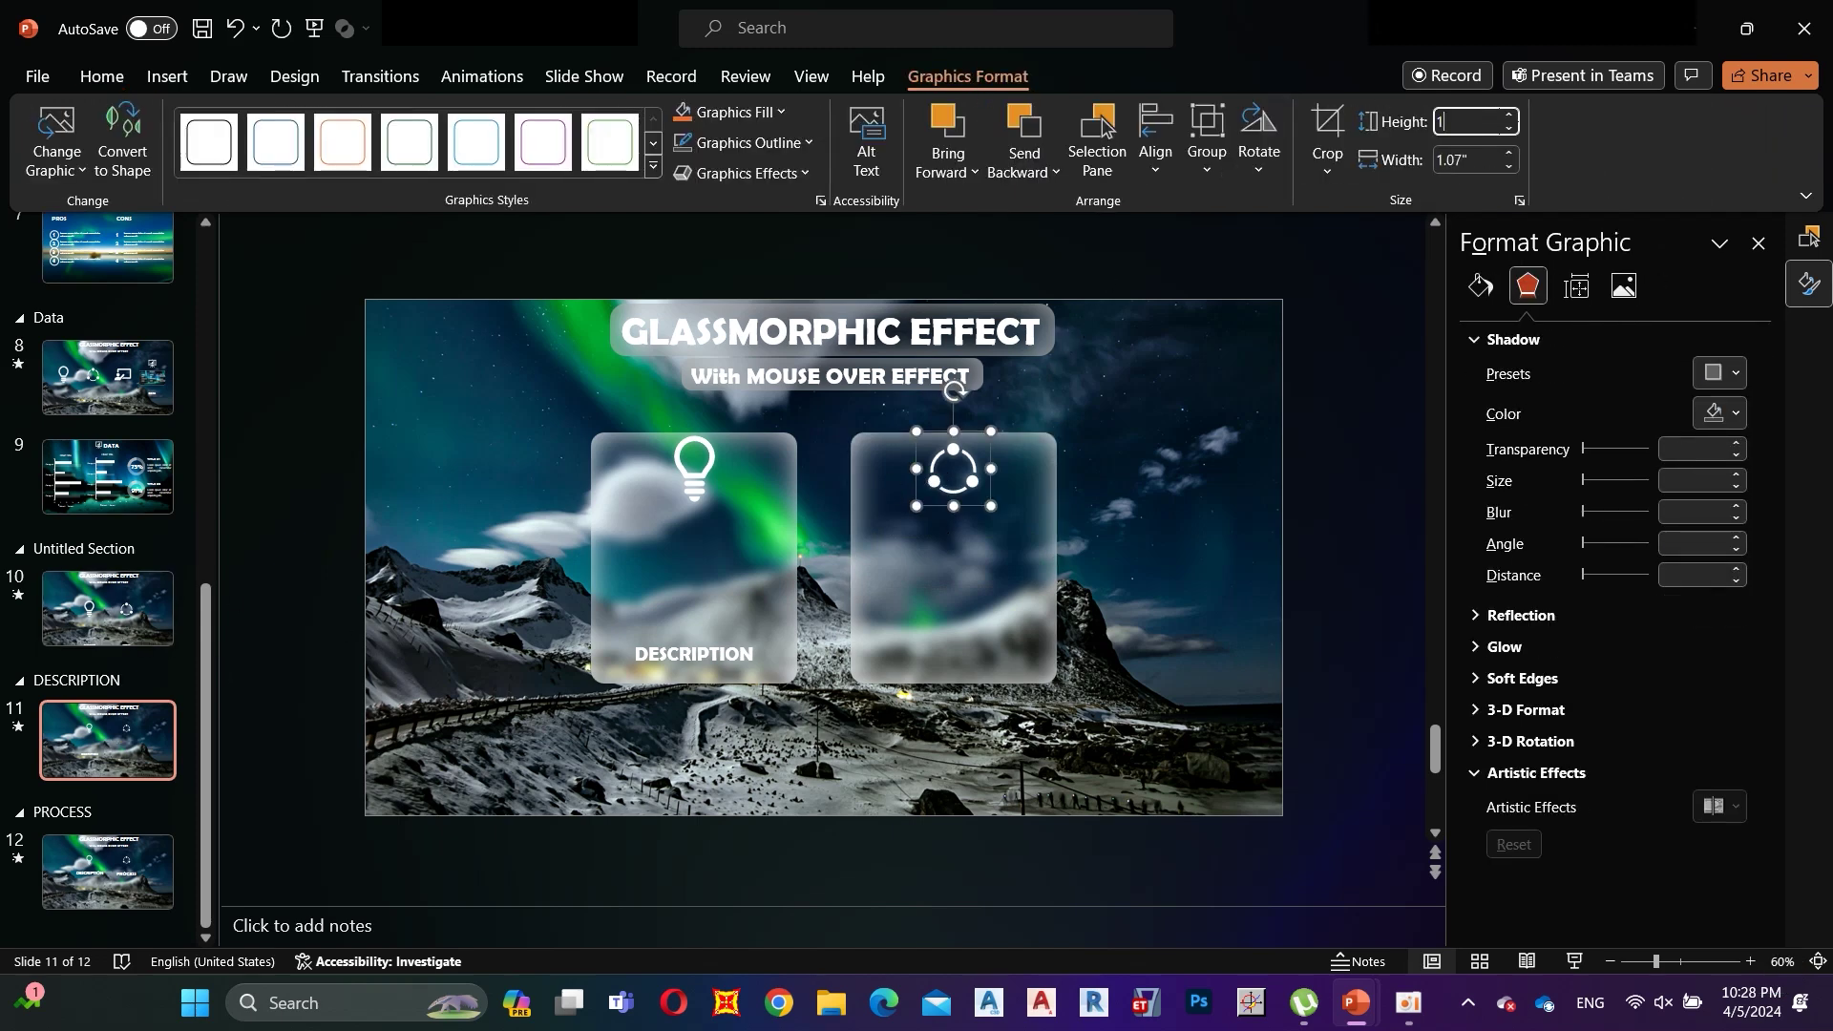
key("Return")
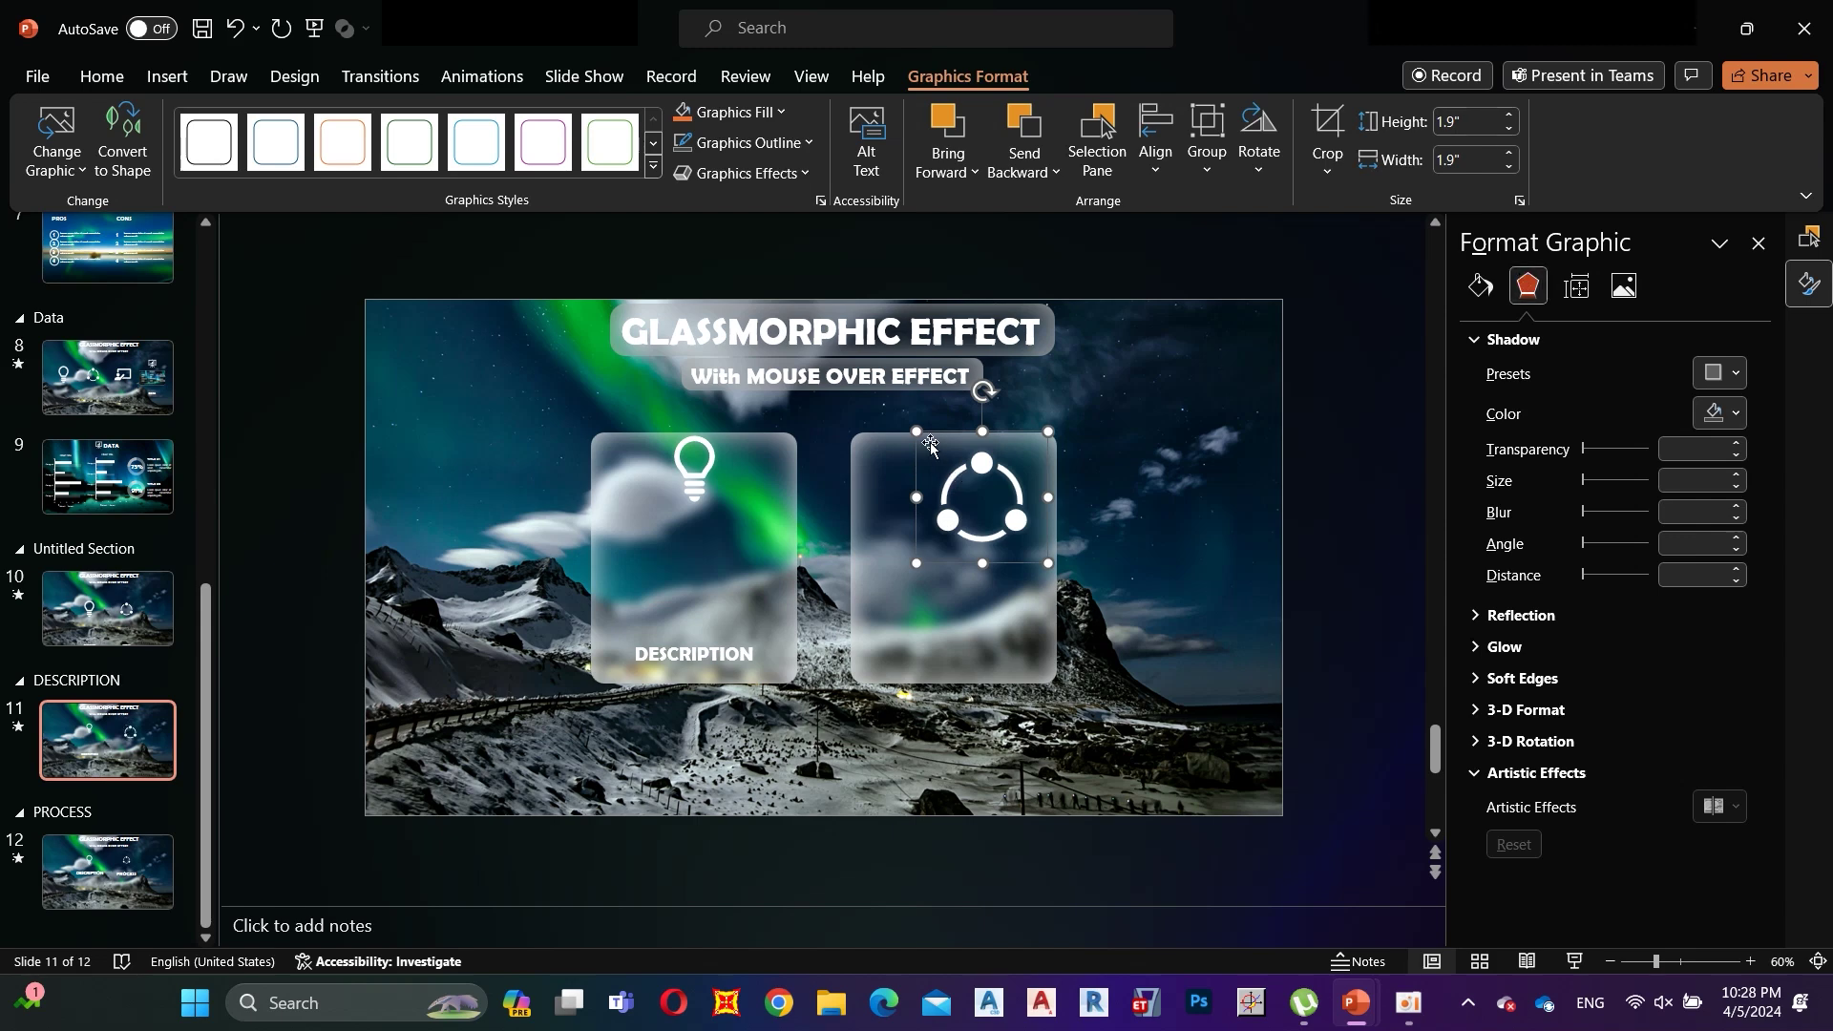
left_click_drag(923, 434, 891, 495)
left_click(1087, 488)
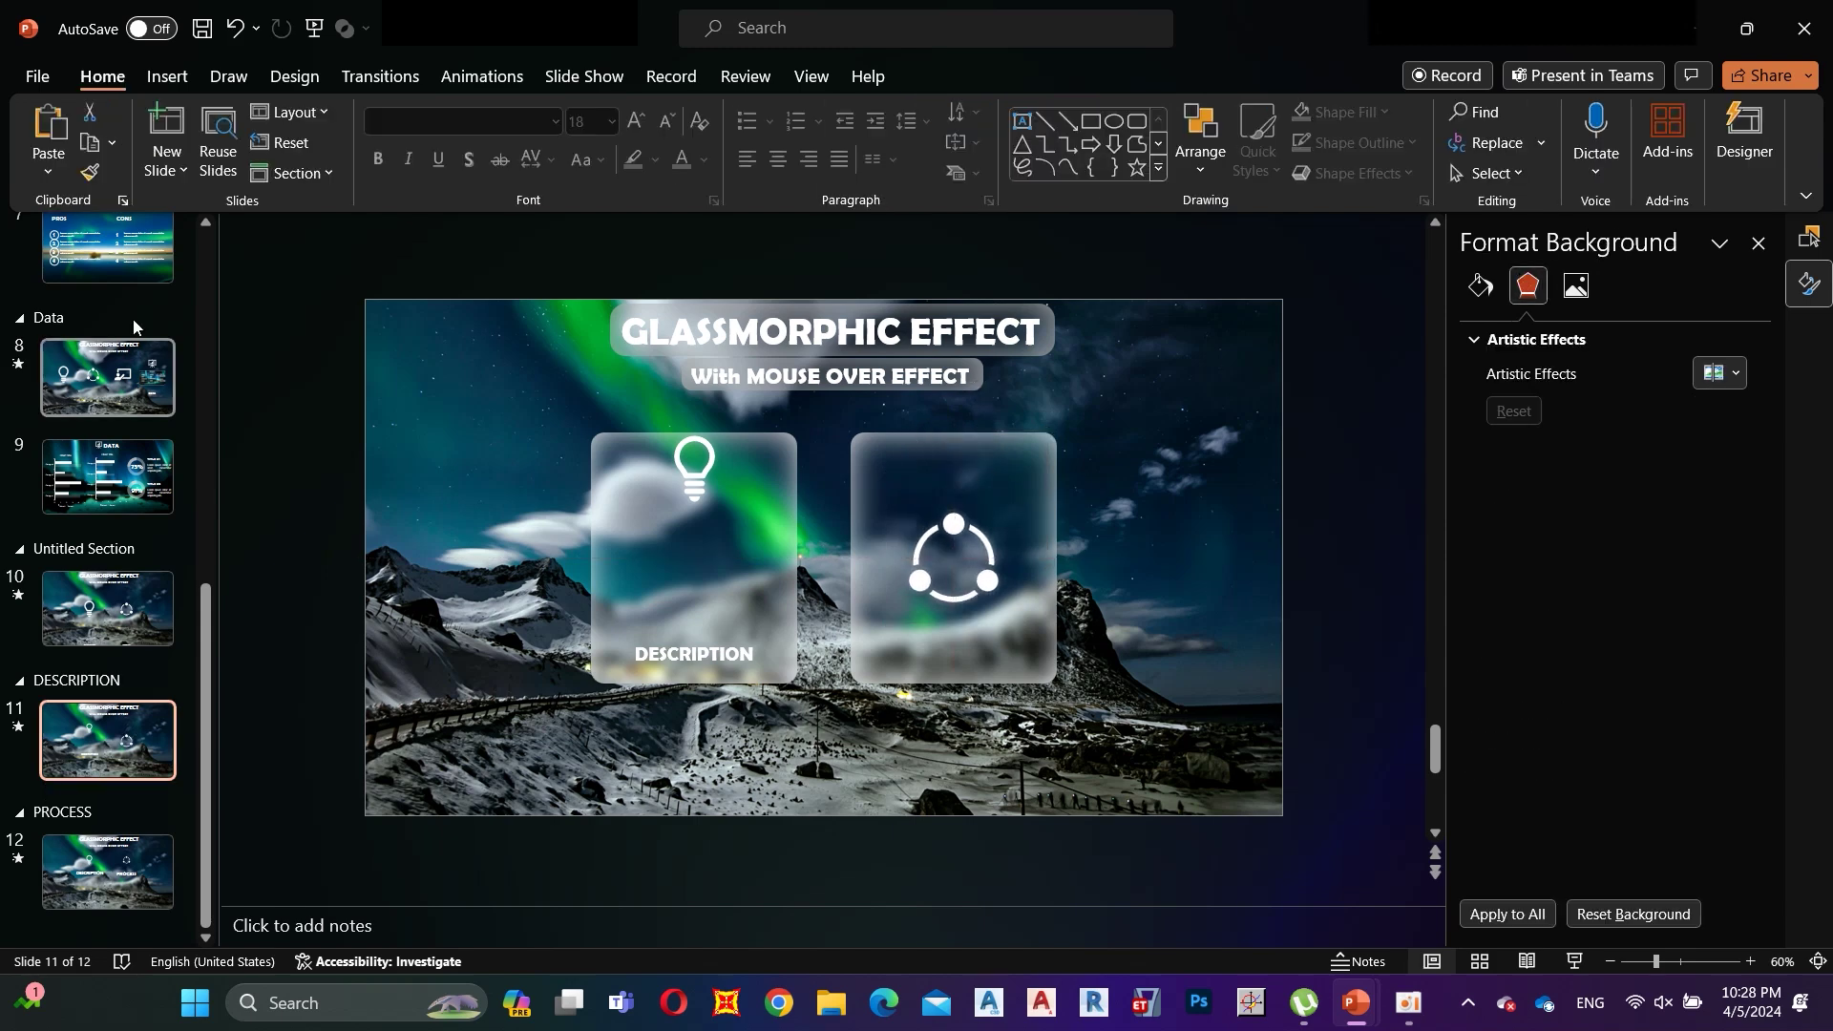
Step: Duplicate the slide 3 DESCRIPTION details and move the copy to just after slide 11
scroll(110, 458, "up", 3)
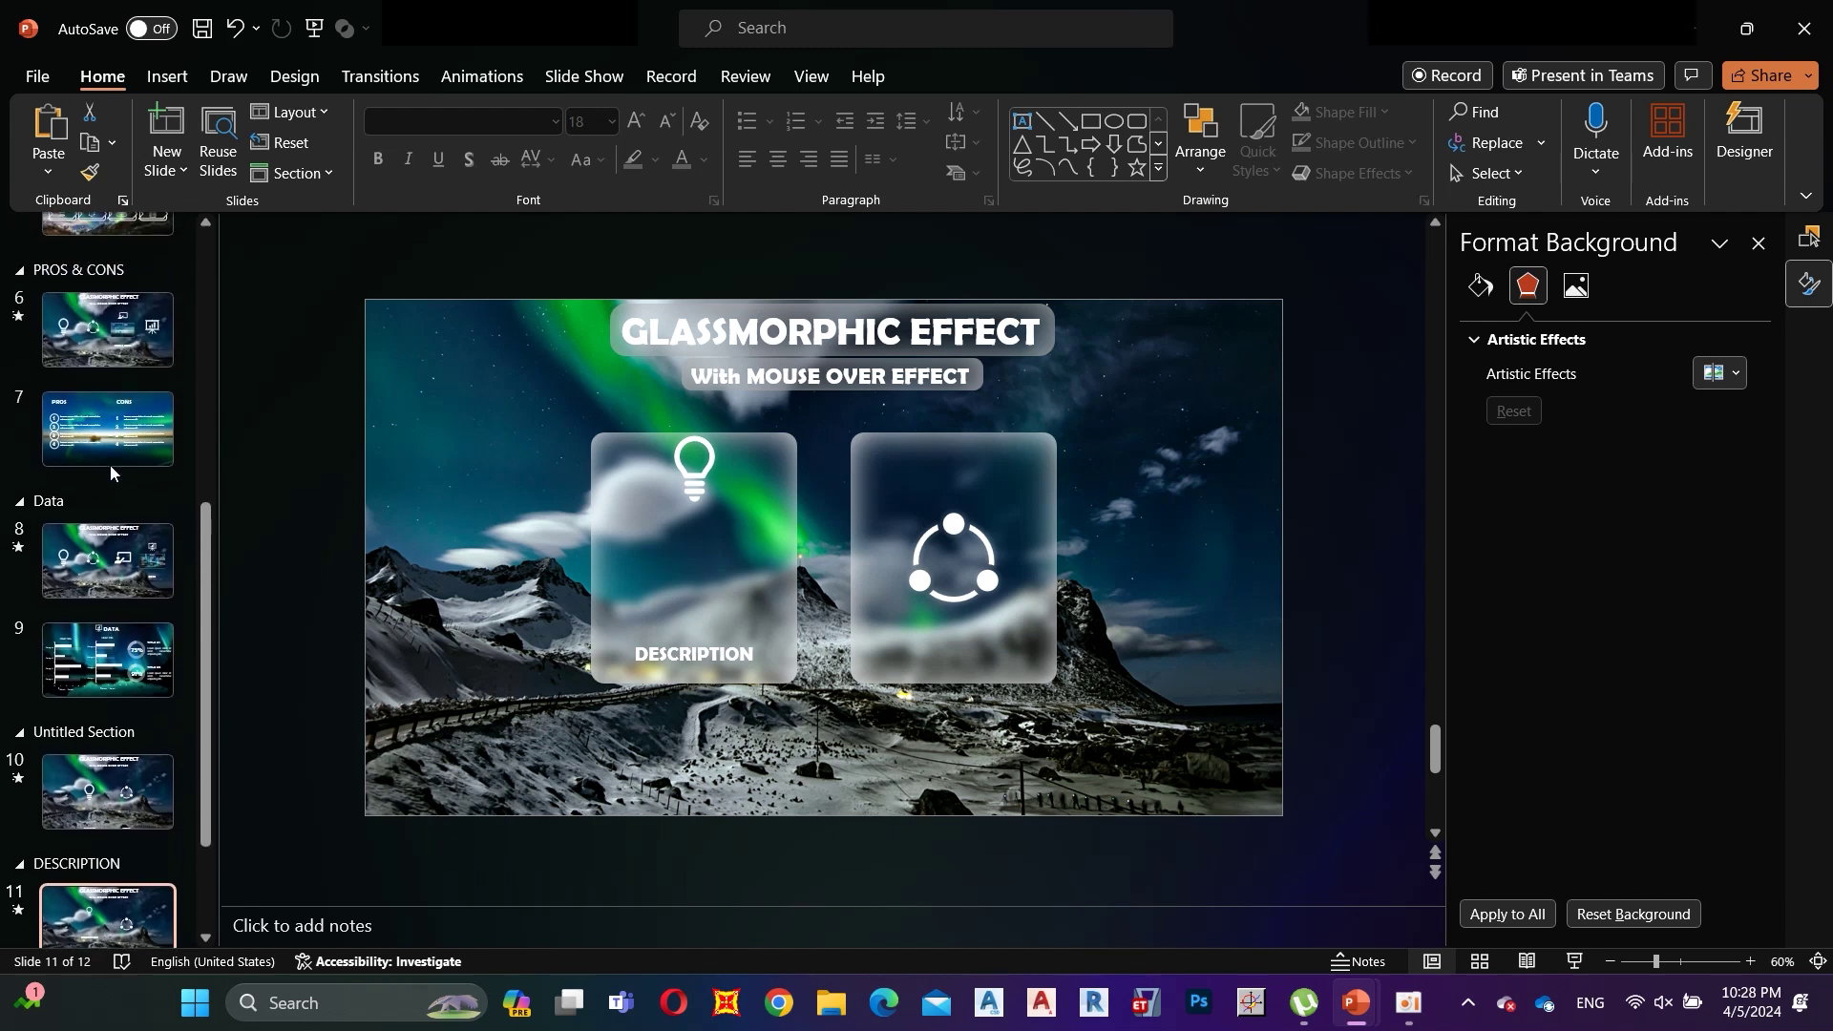
scroll(115, 276, "up", 3)
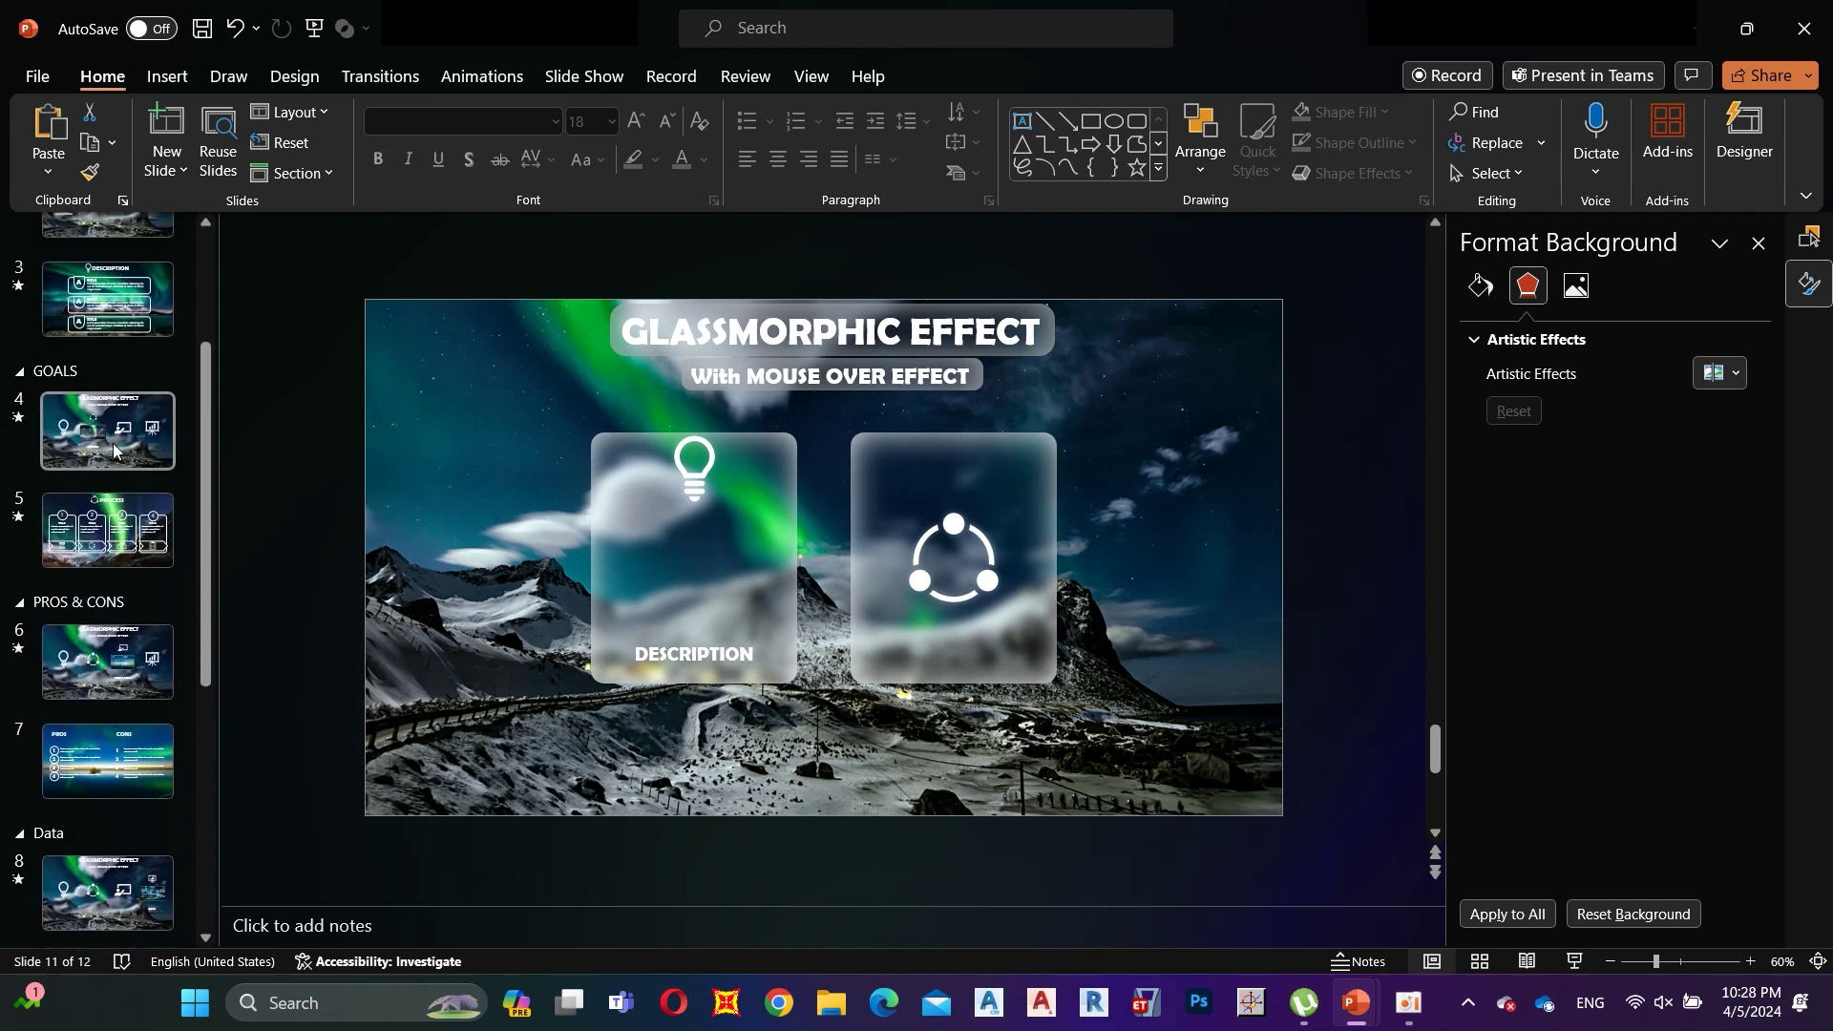
scroll(113, 363, "up", 2)
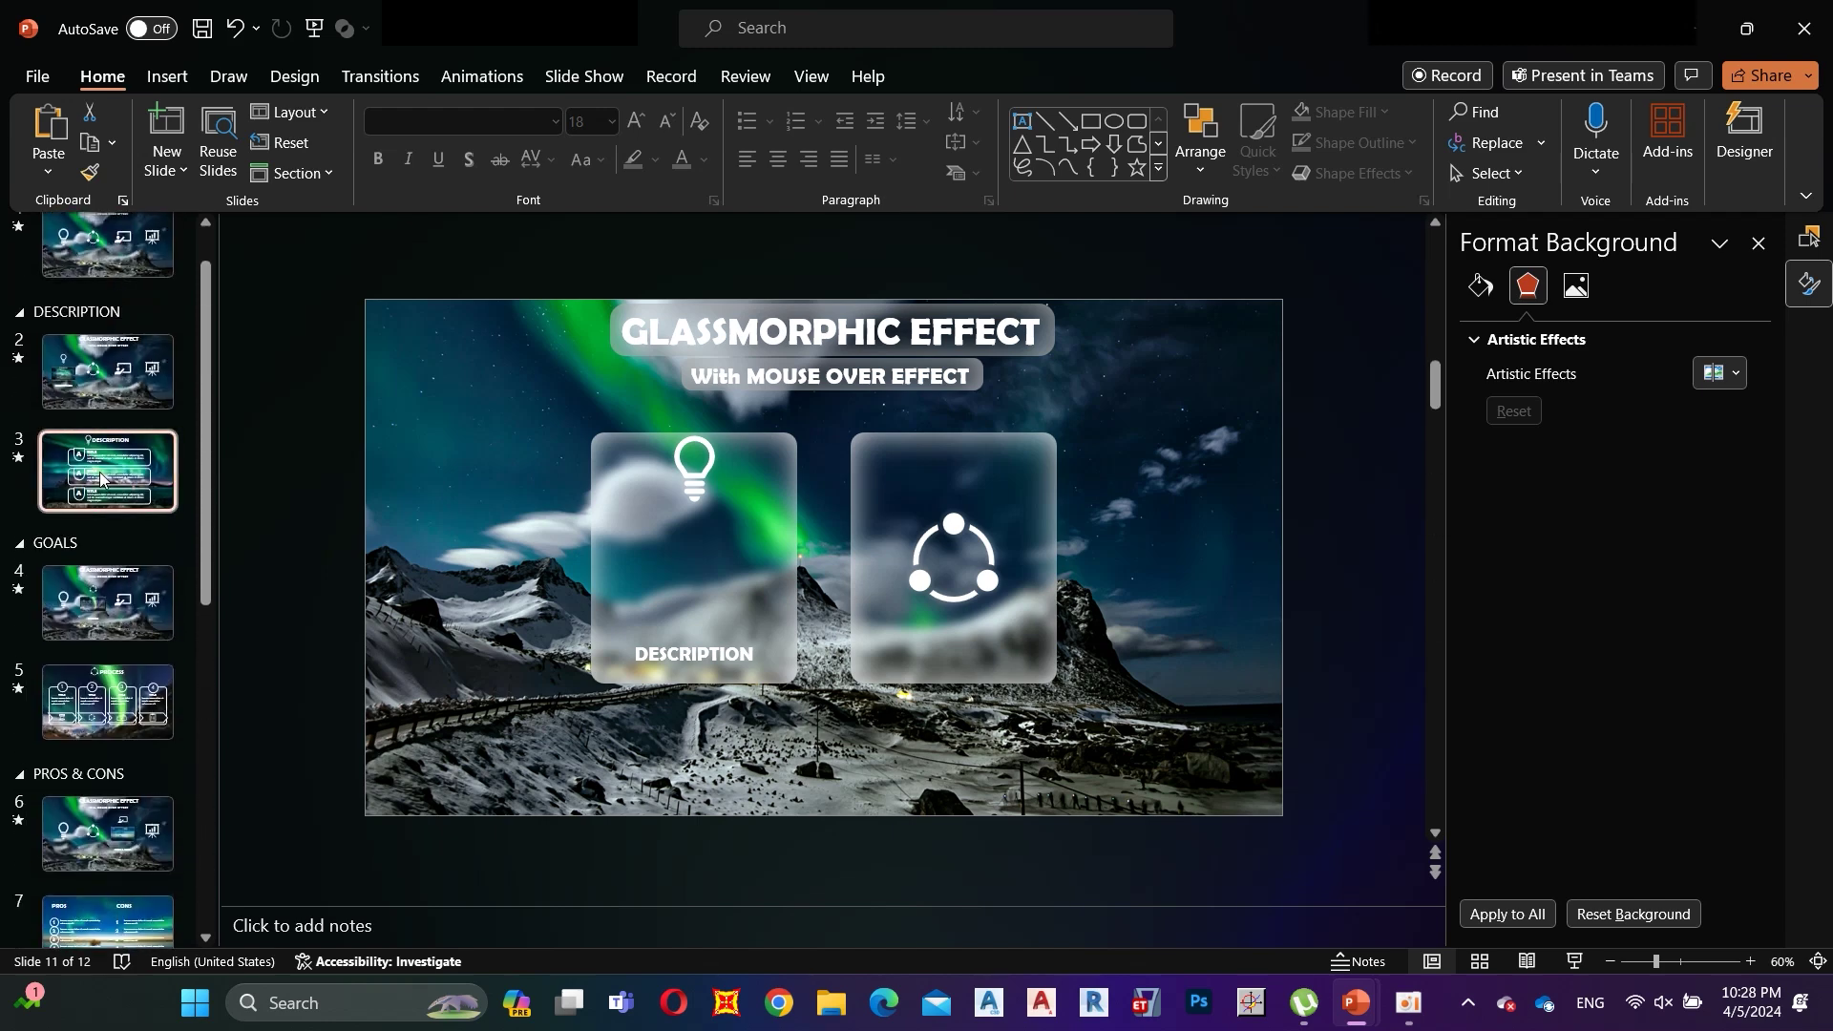
left_click(100, 477)
right_click(100, 478)
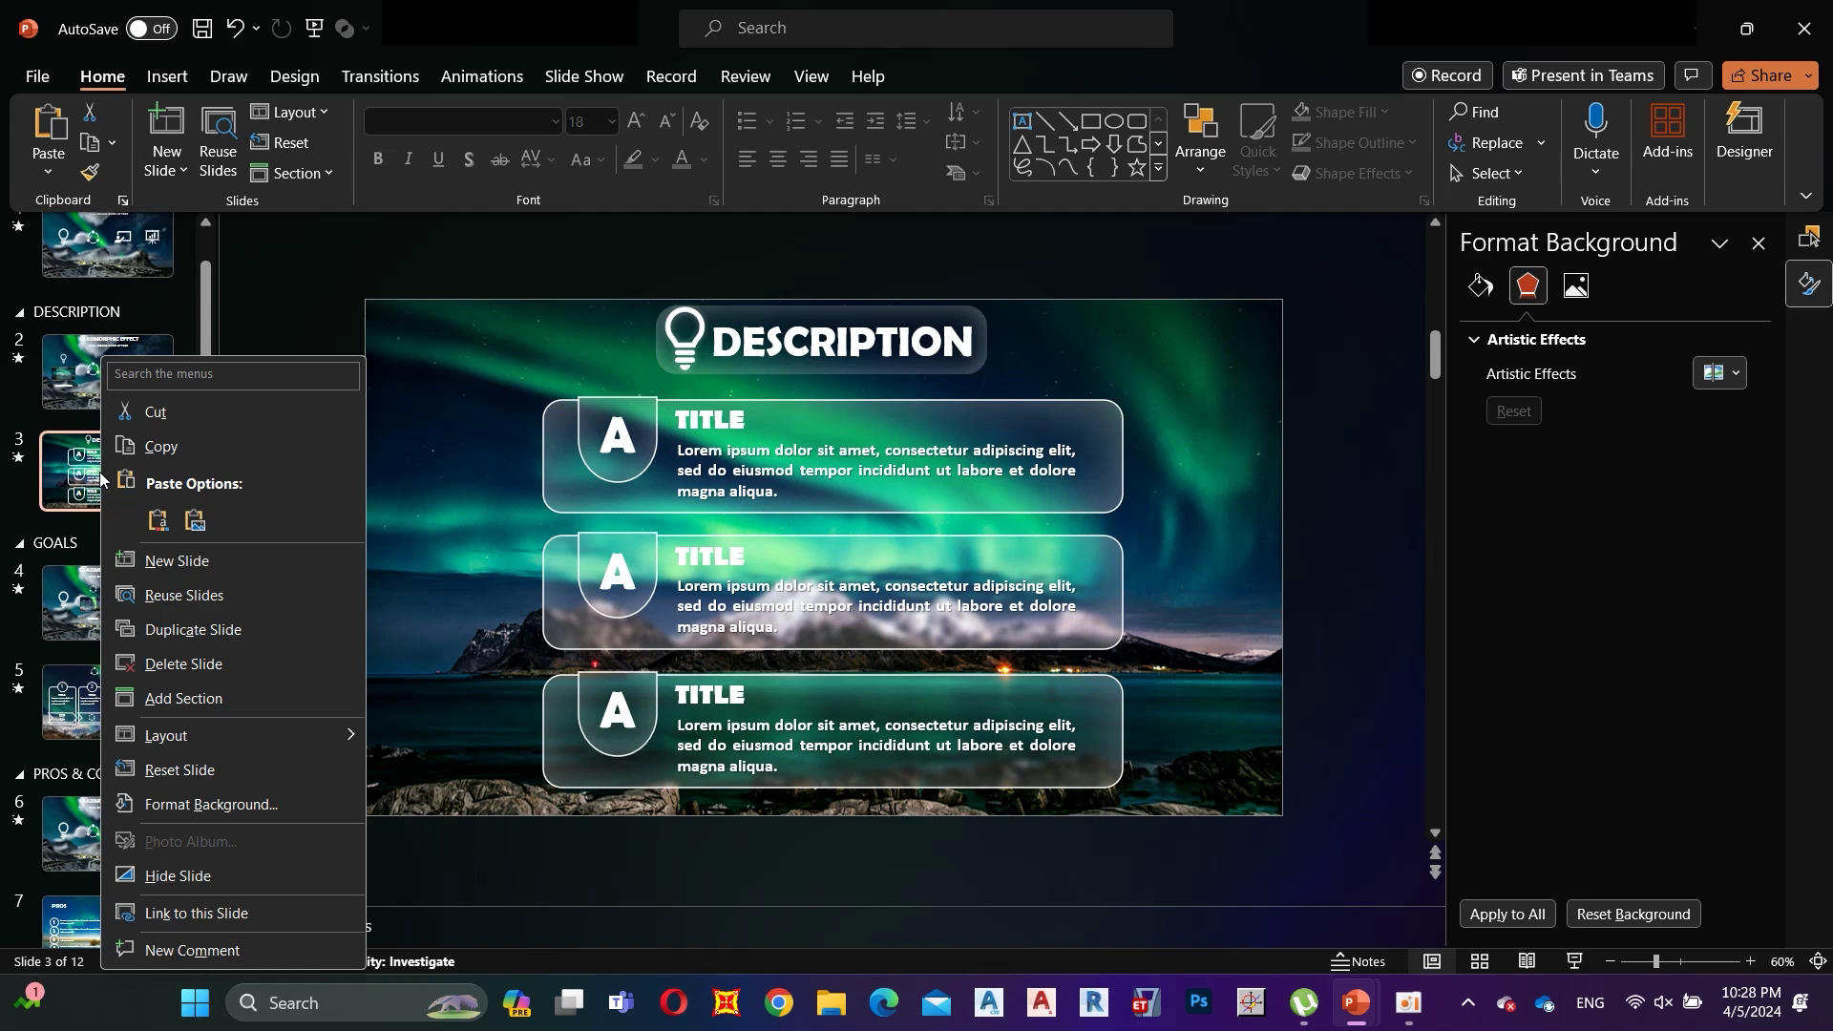
left_click(254, 629)
left_click_drag(119, 572, 103, 731)
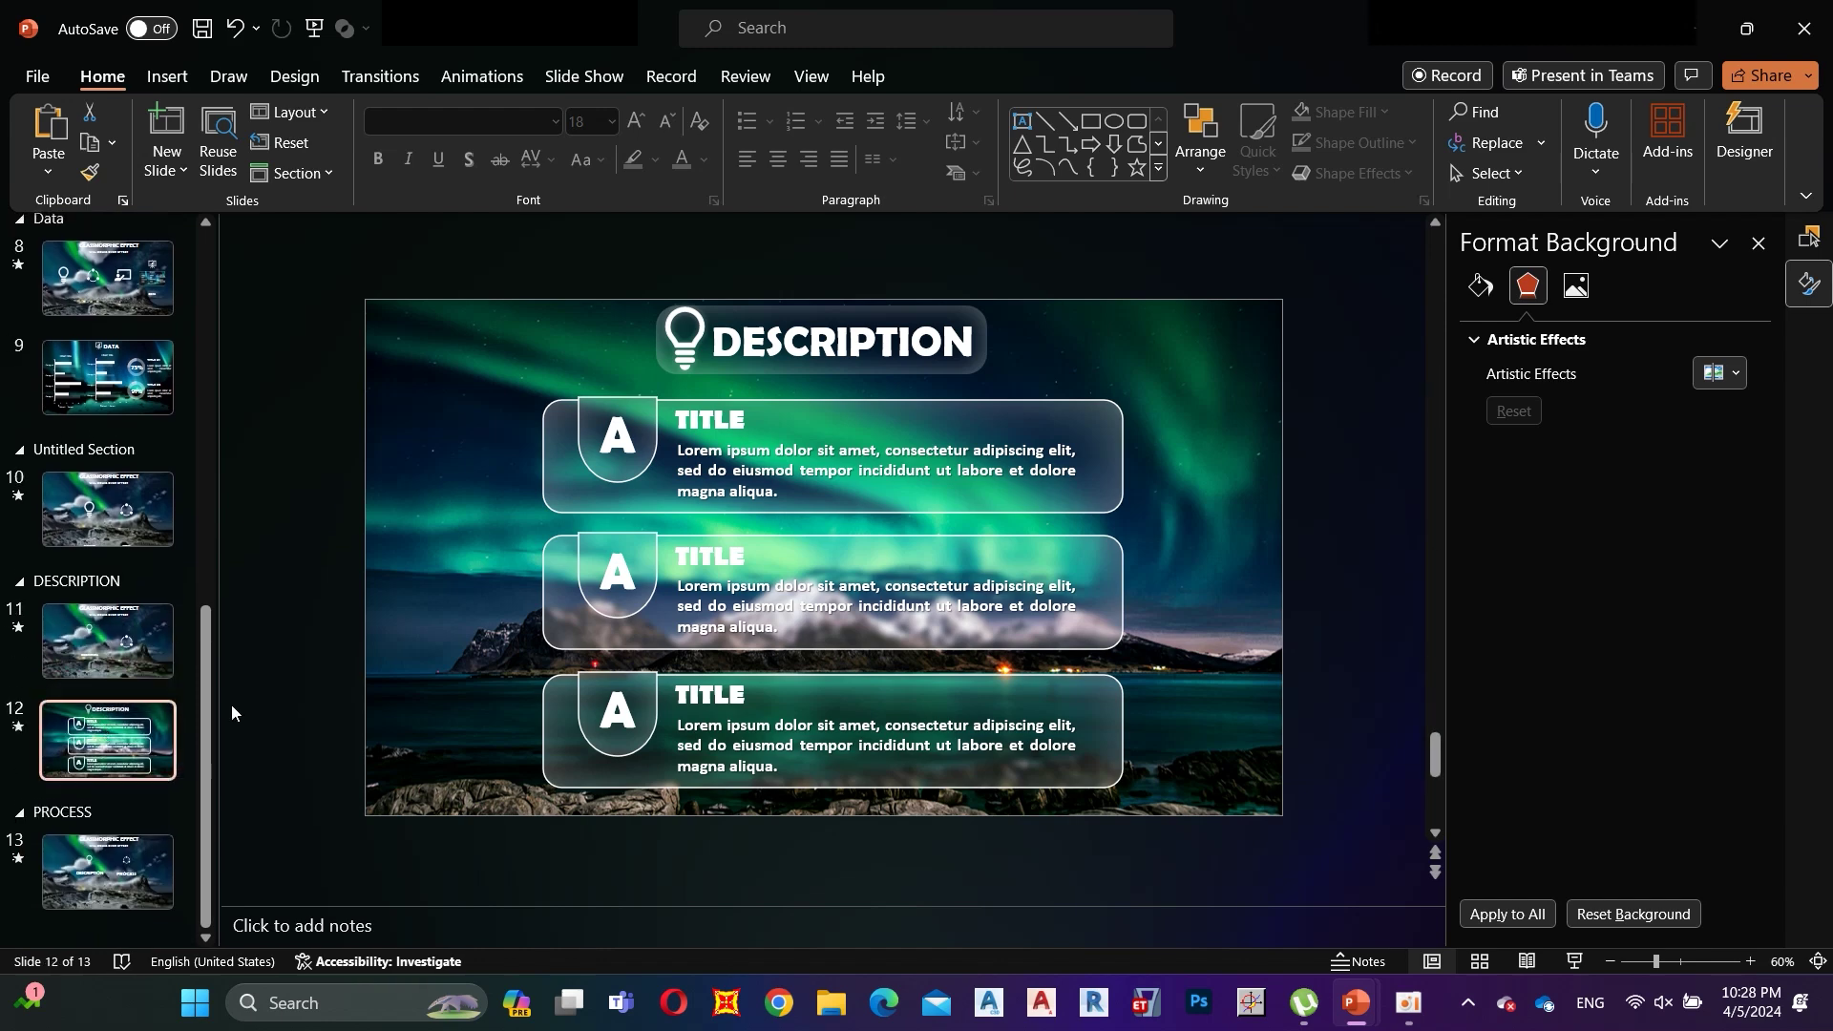
left_click(137, 630)
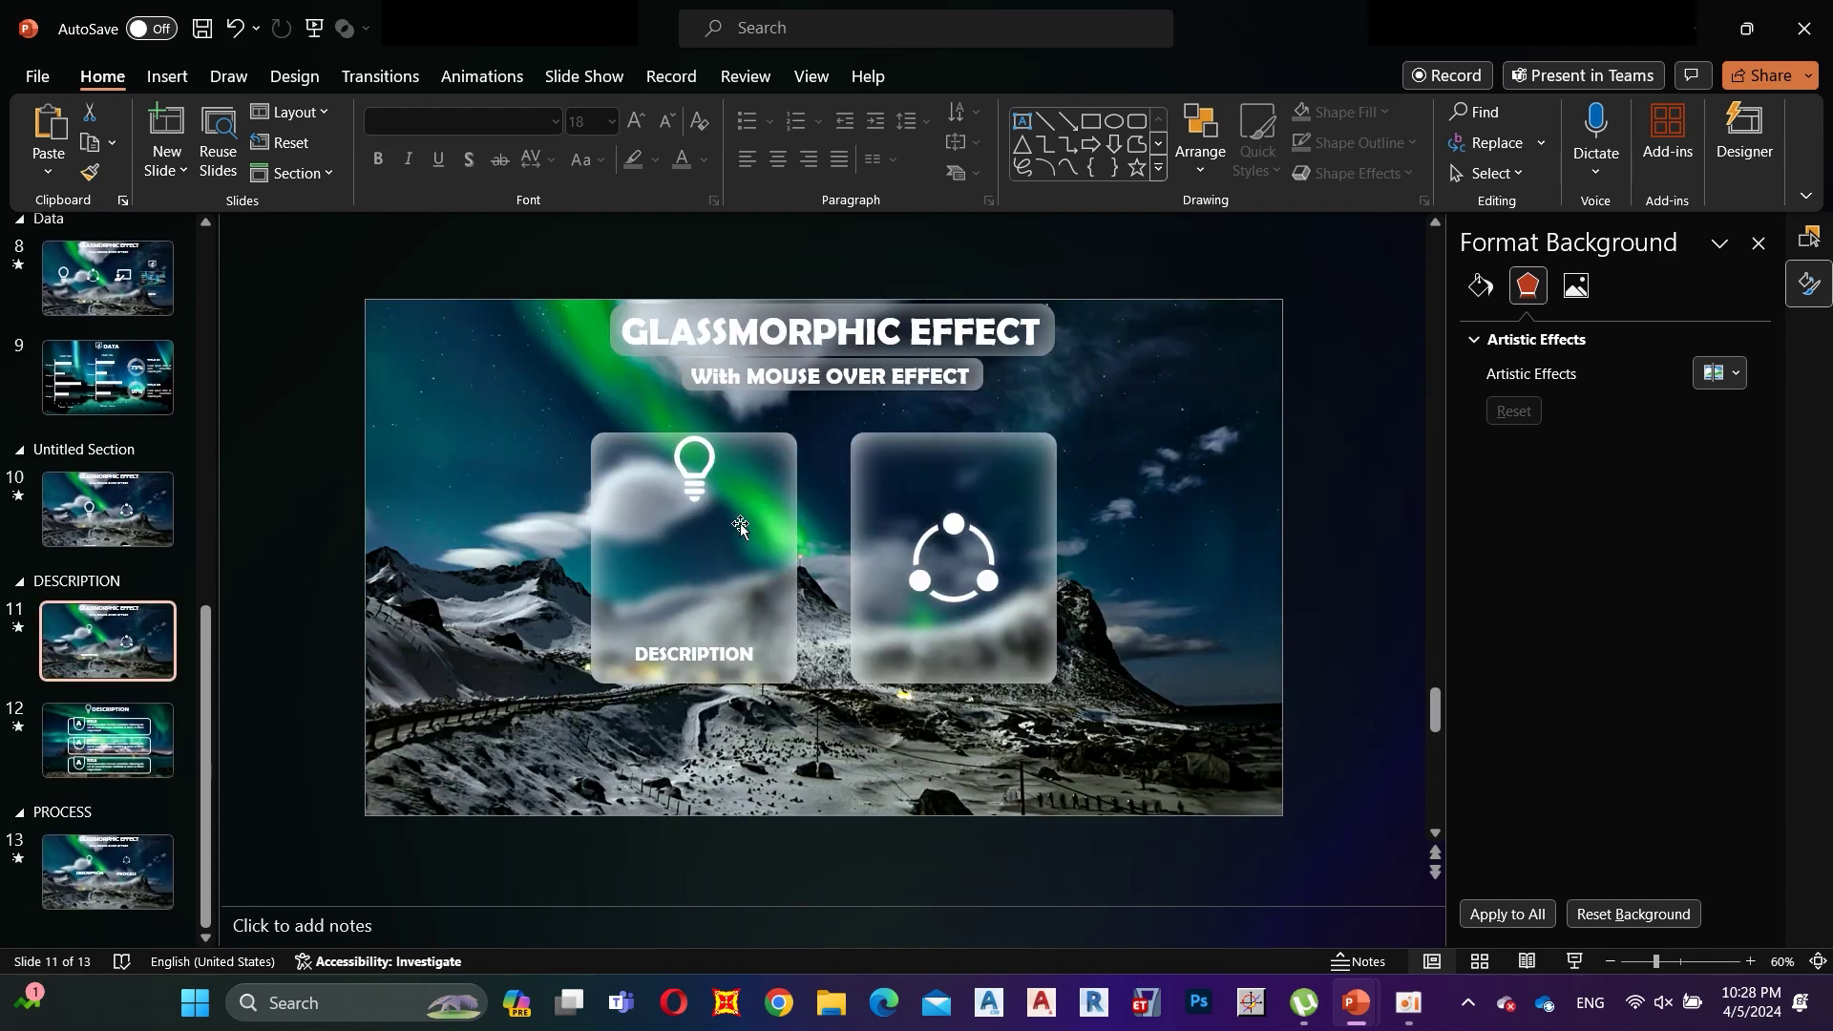
Step: Insert a Slide Zoom of slide 12 onto slide 11
left_click(738, 524)
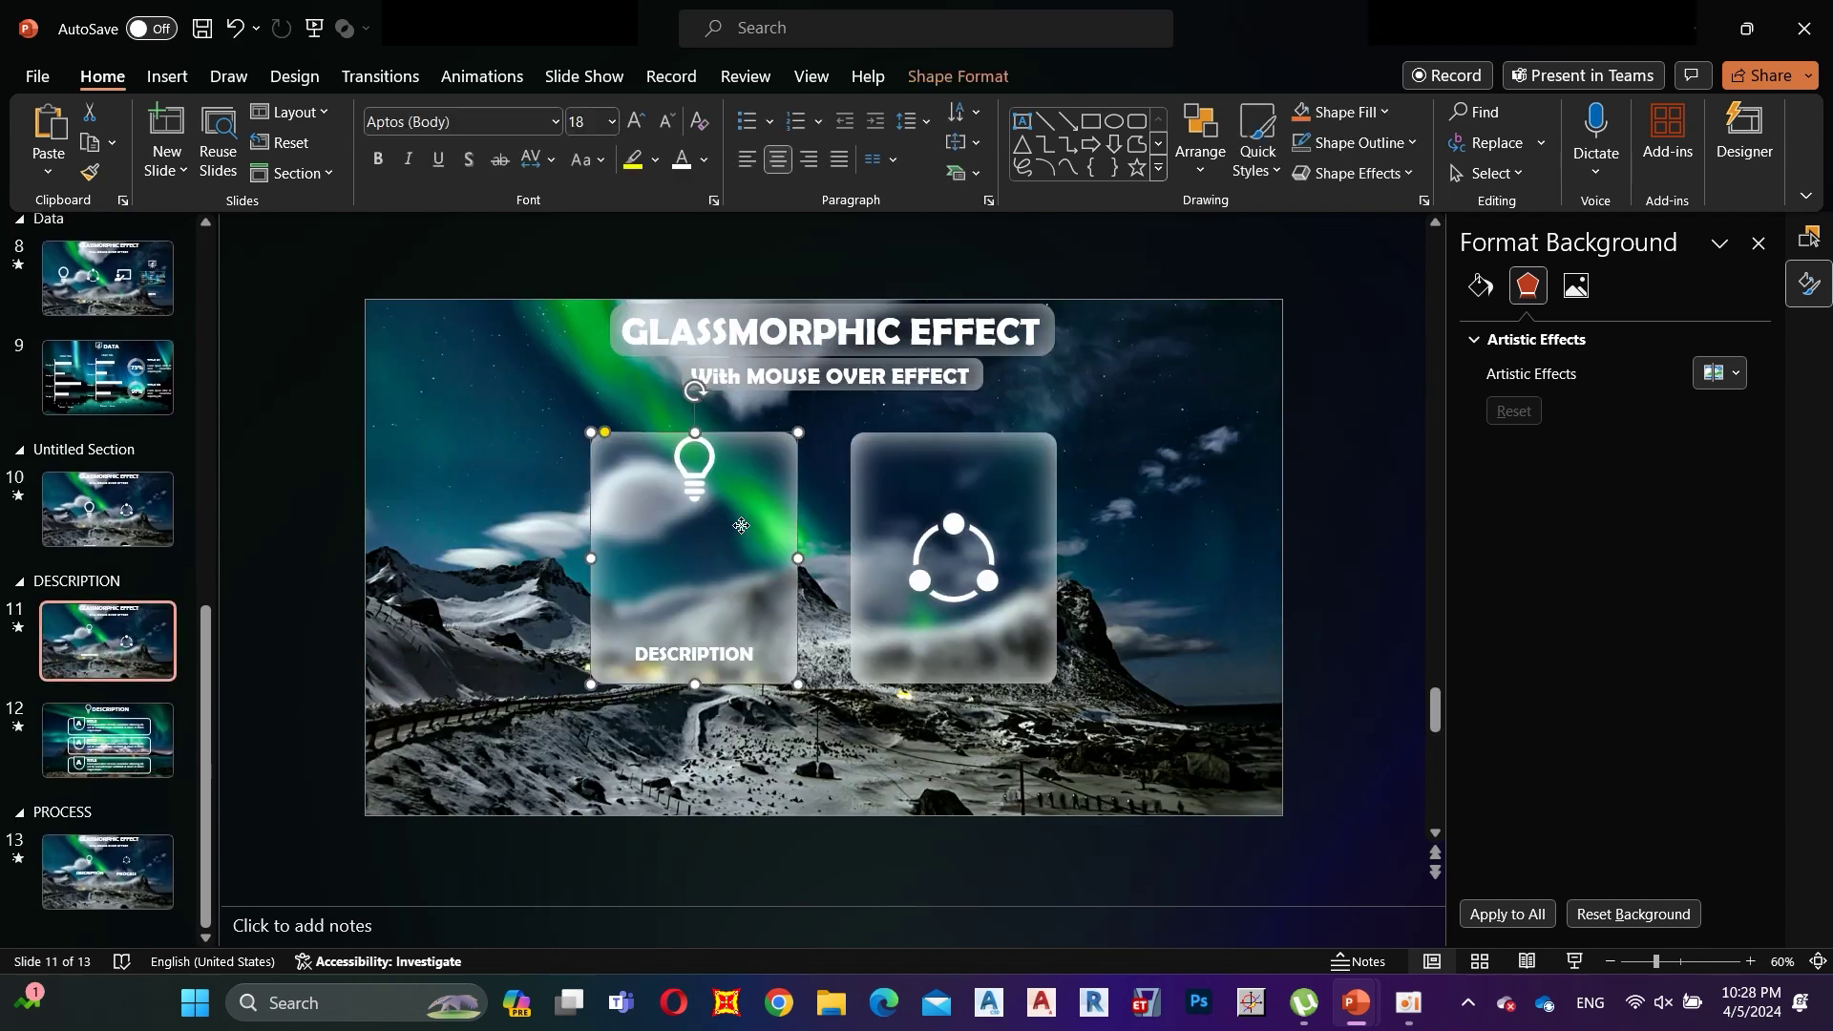
left_click(145, 84)
left_click(884, 170)
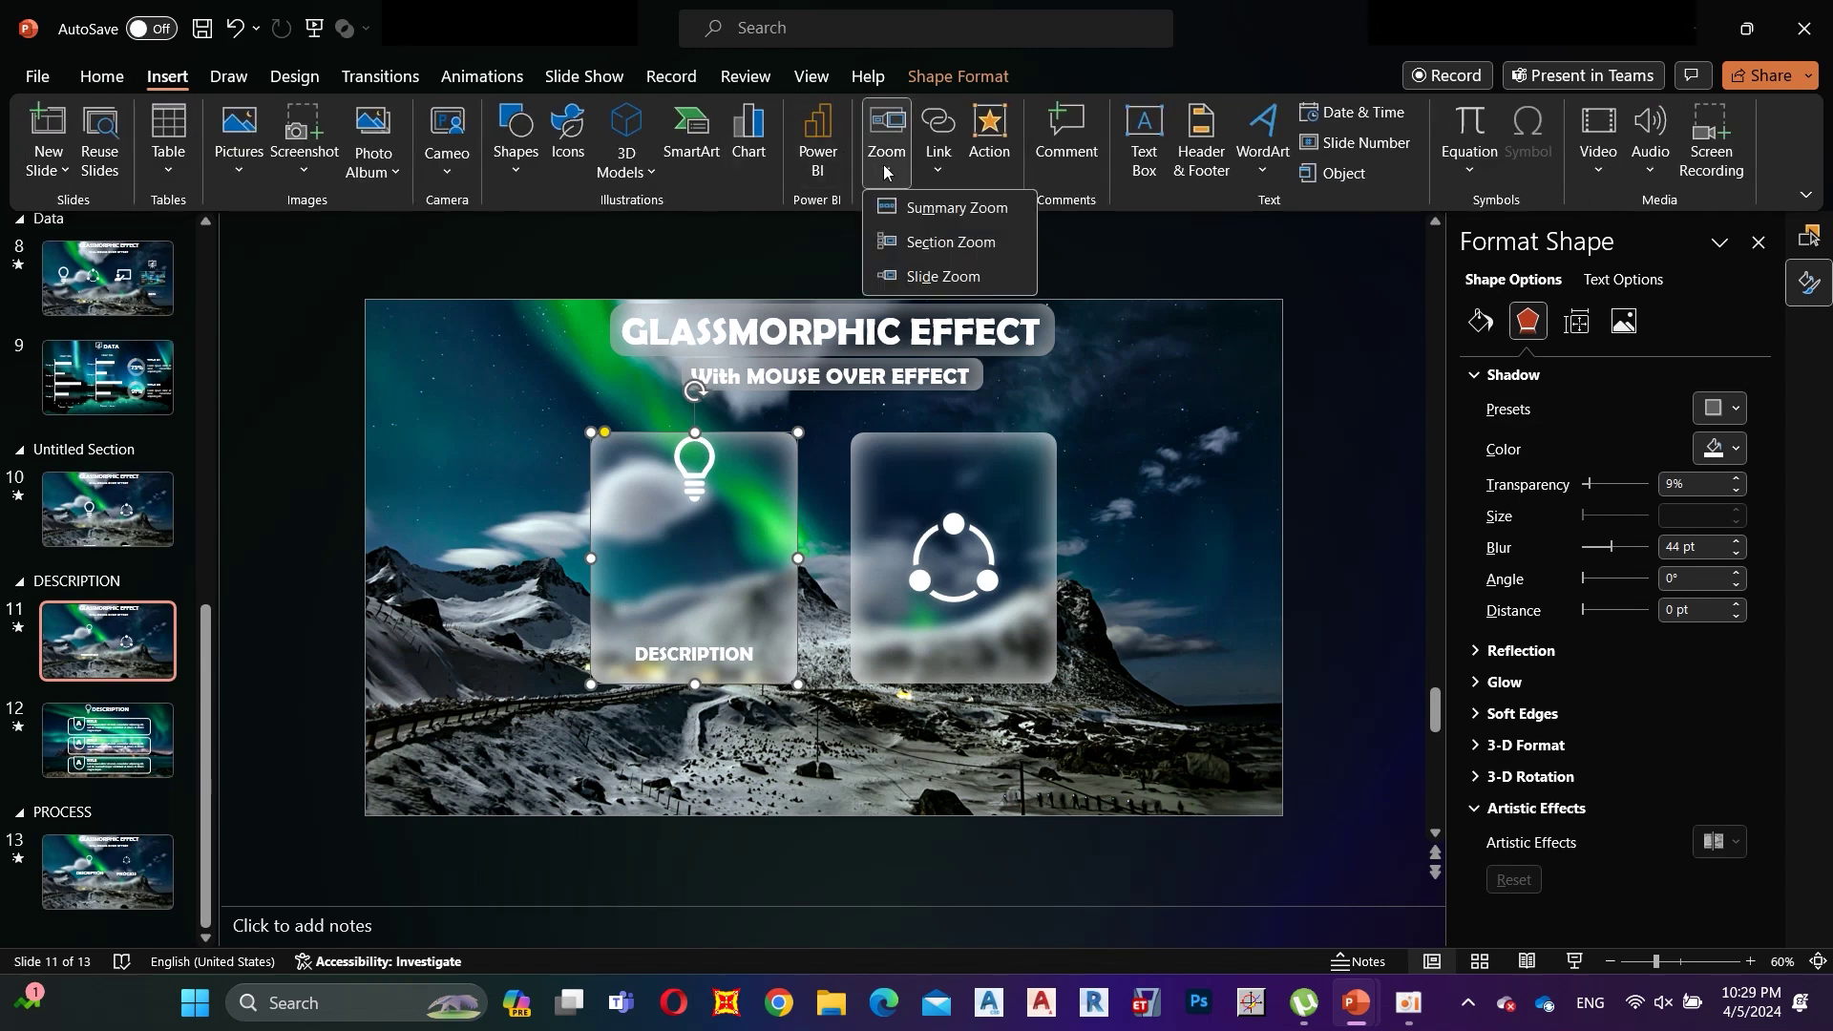
left_click(974, 274)
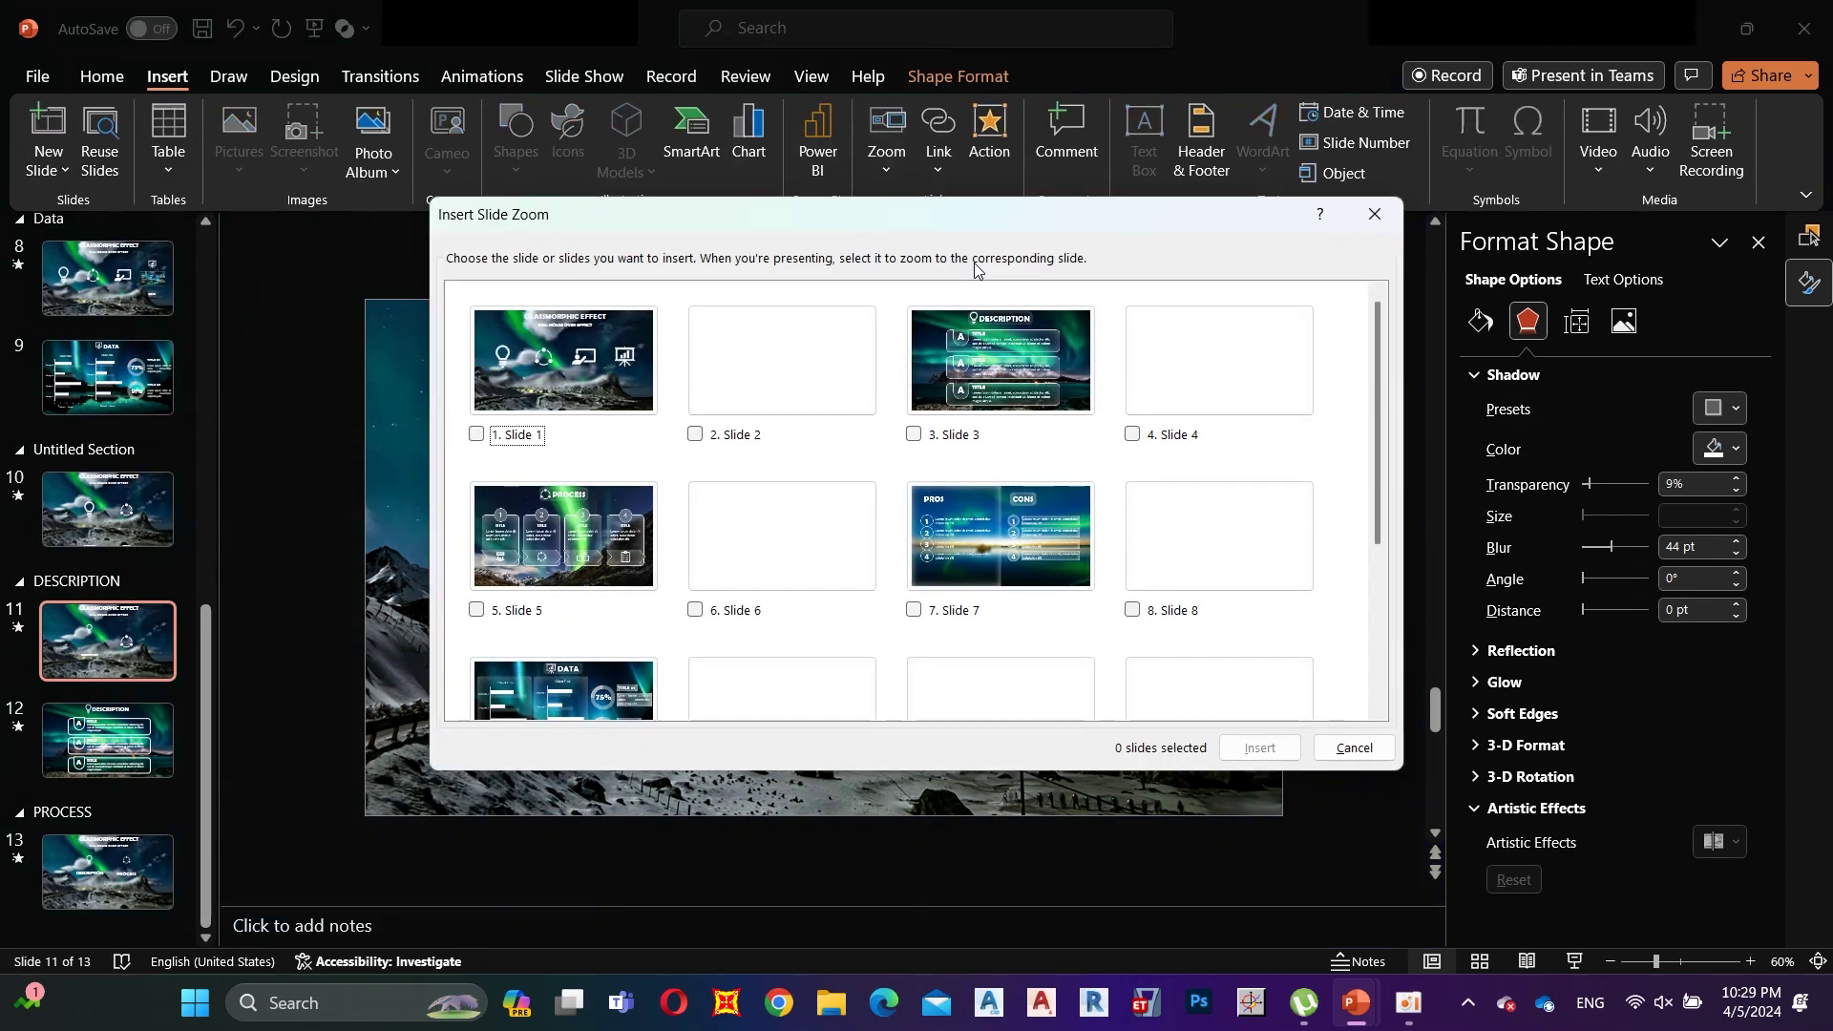
scroll(1236, 462, "down", 3)
left_click(1236, 462)
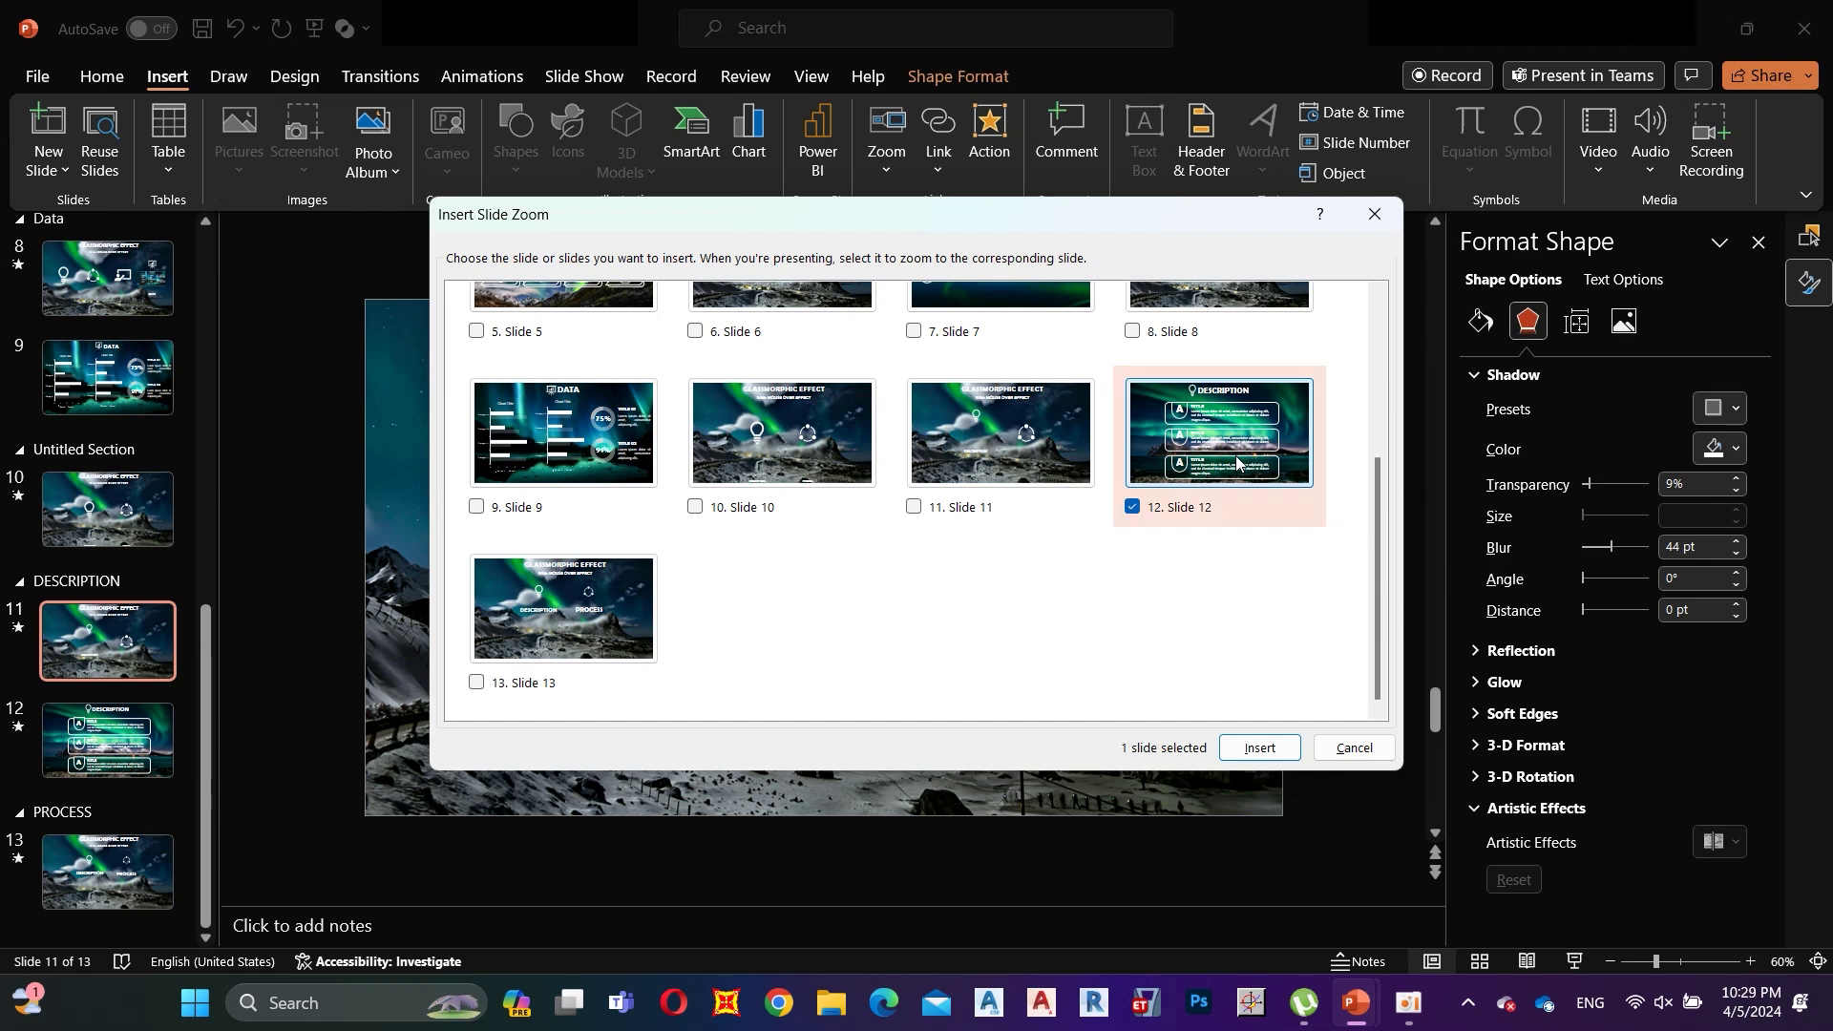
left_click(1258, 747)
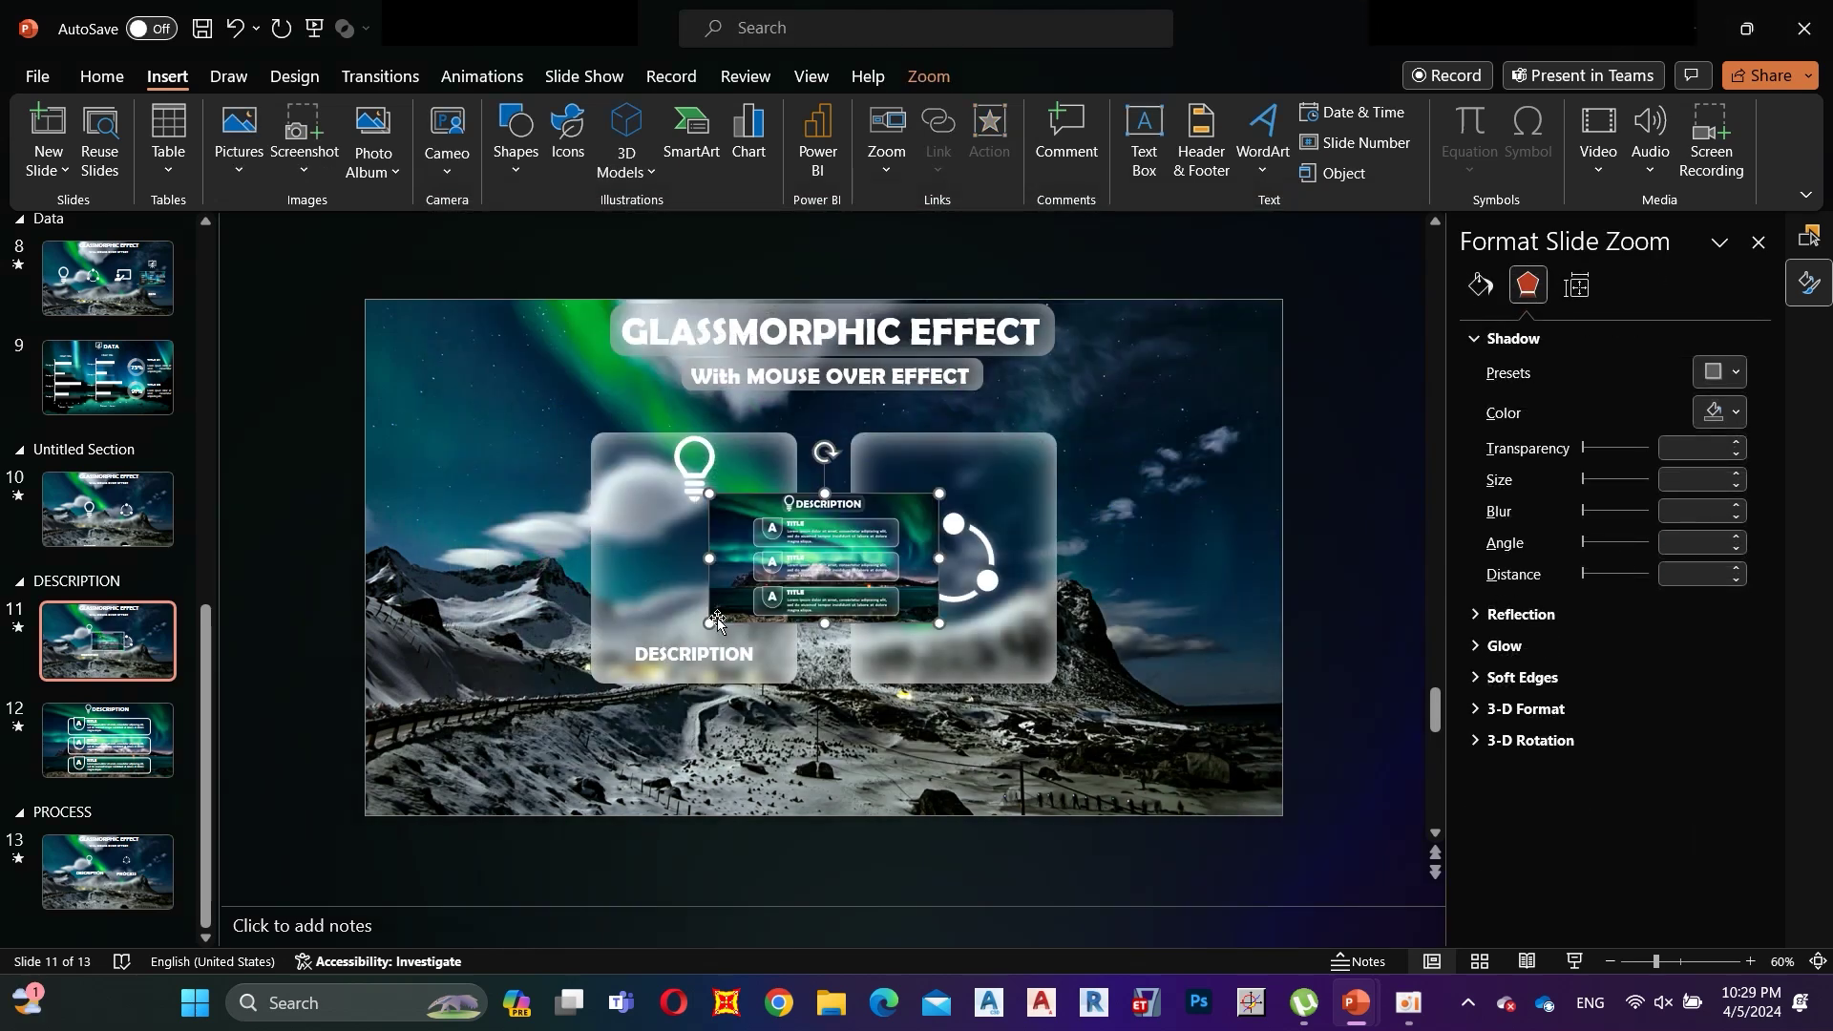
Step: Shrink the zoom, place it on the DESCRIPTION card, and enable Return to Zoom
left_click_drag(708, 623, 755, 597)
left_click_drag(861, 523, 710, 545)
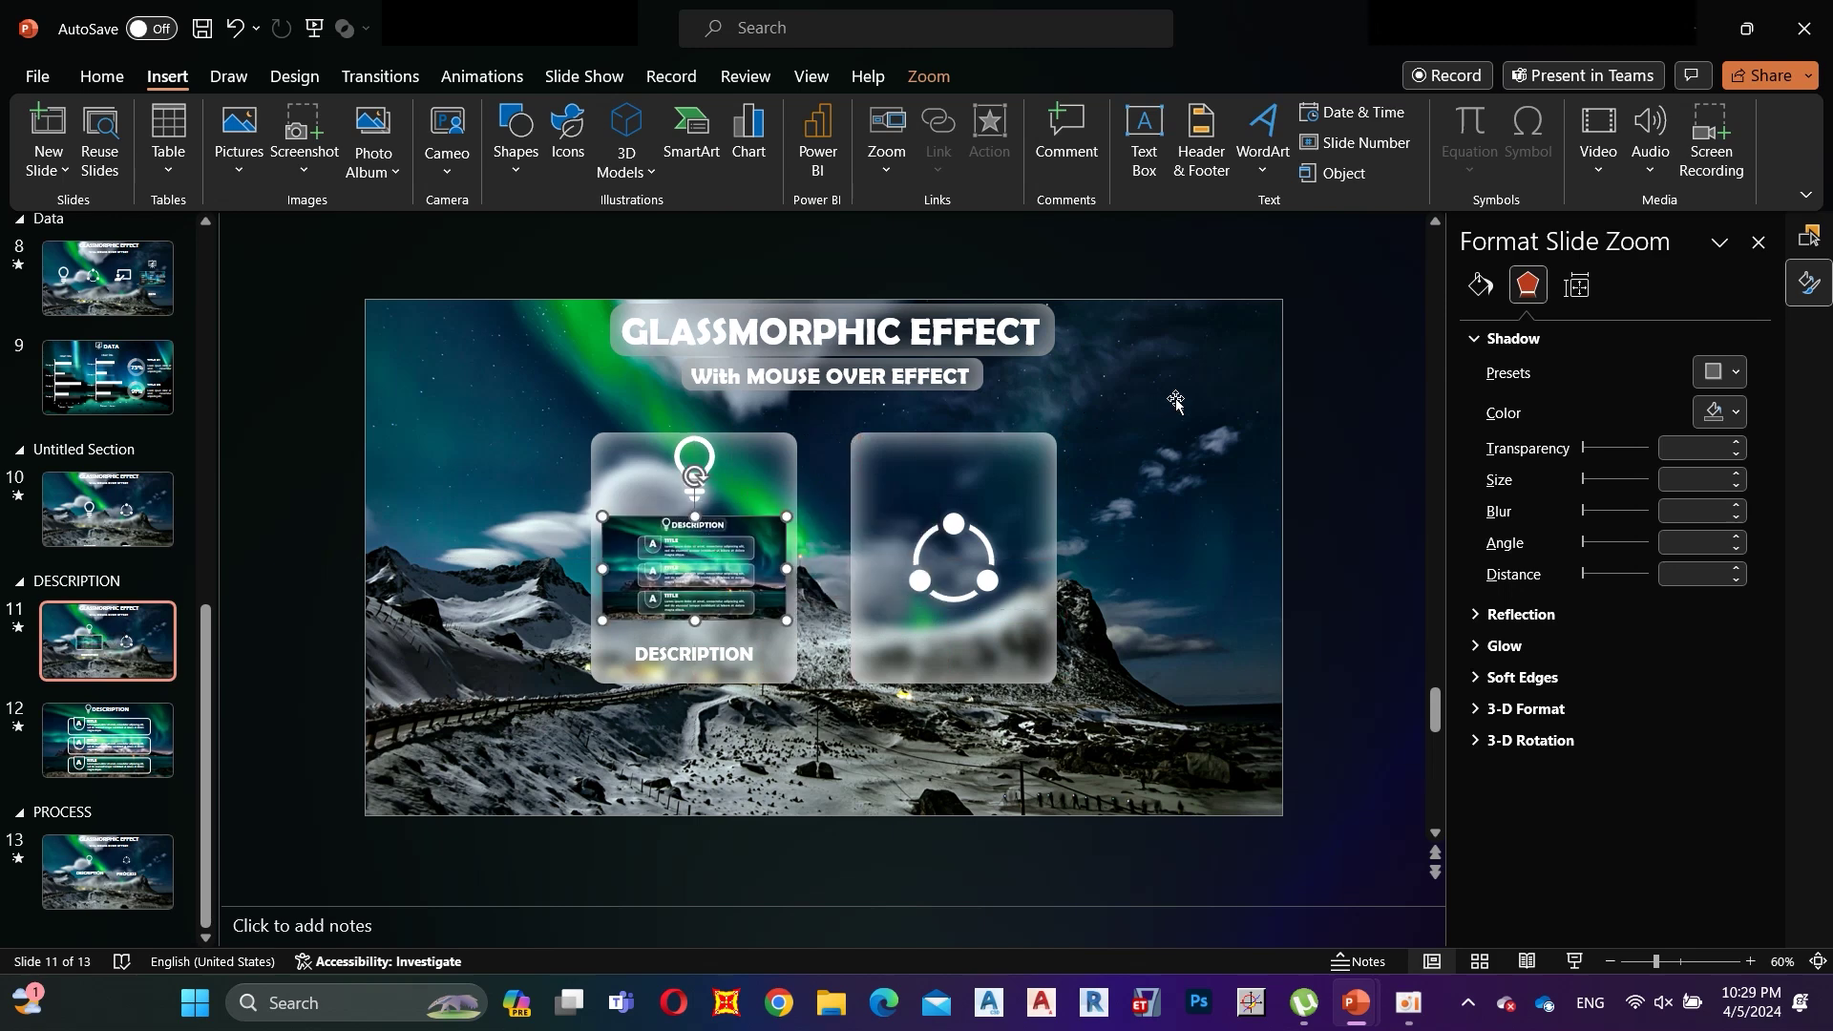
left_click(925, 78)
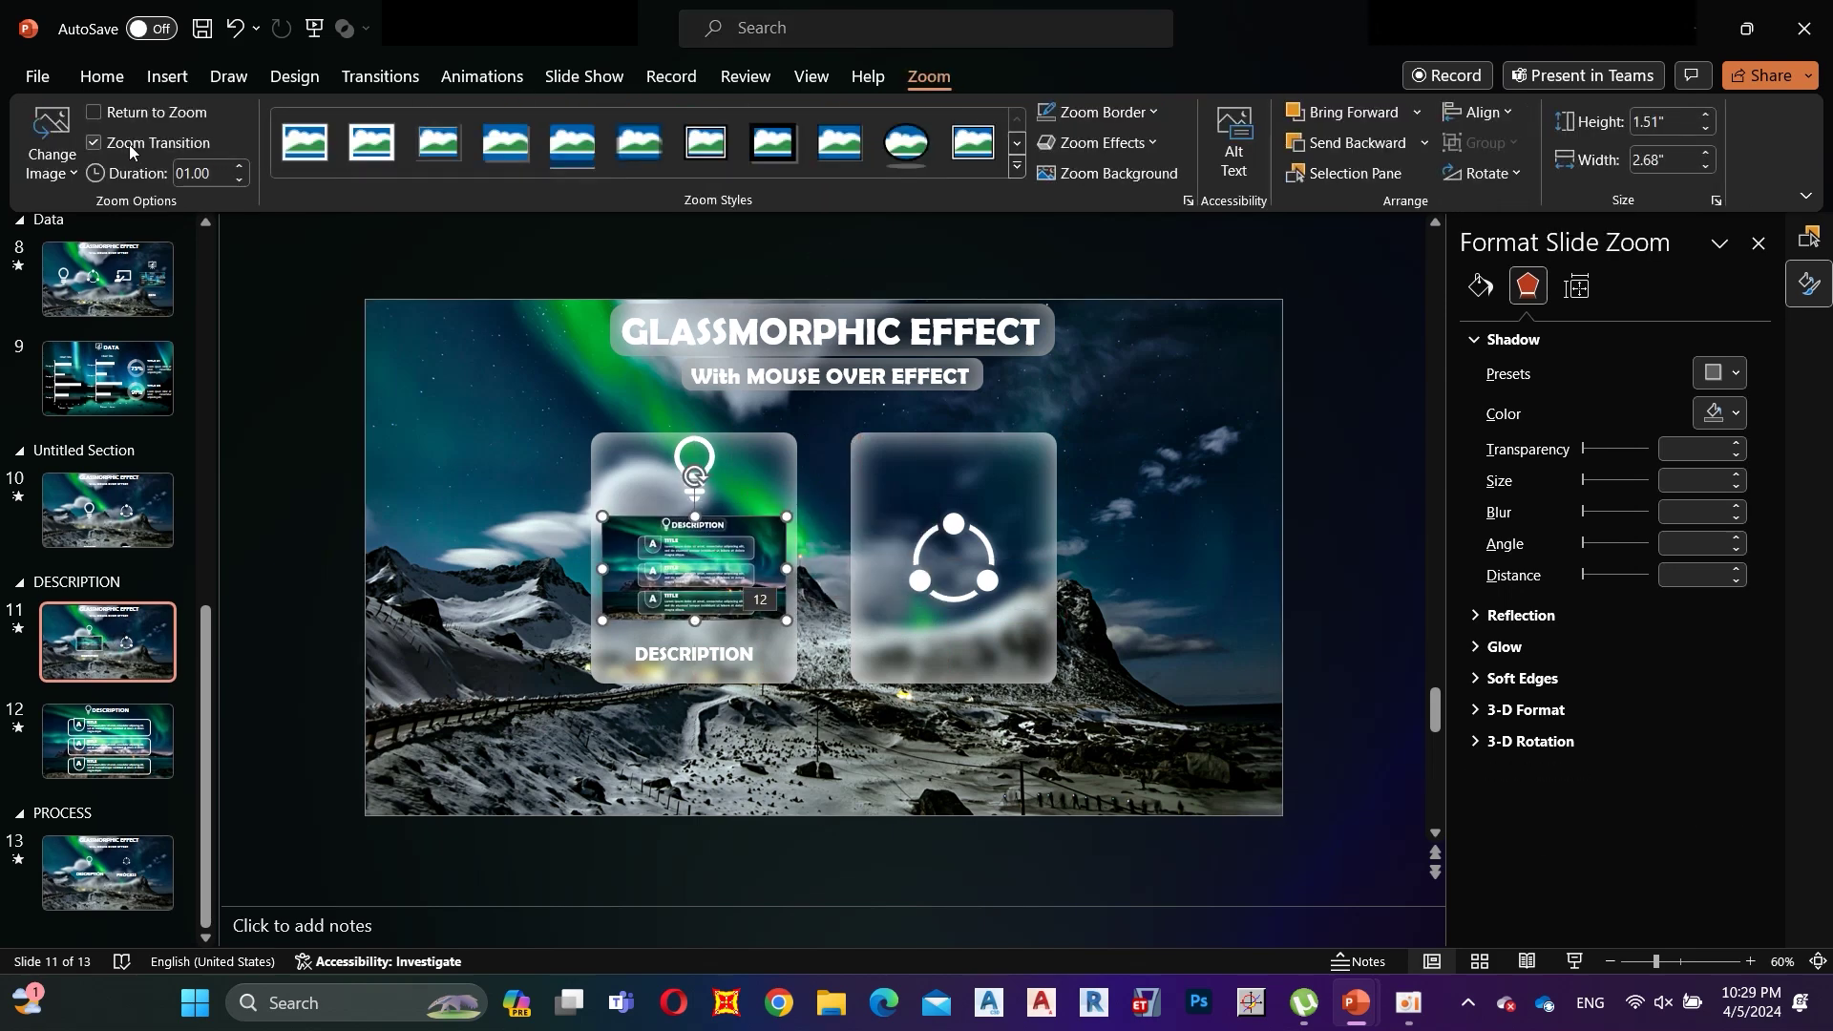
left_click(94, 113)
Step: Run the slideshow, zoom into the DESCRIPTION slide from the card preview and back, then exit
key("F5")
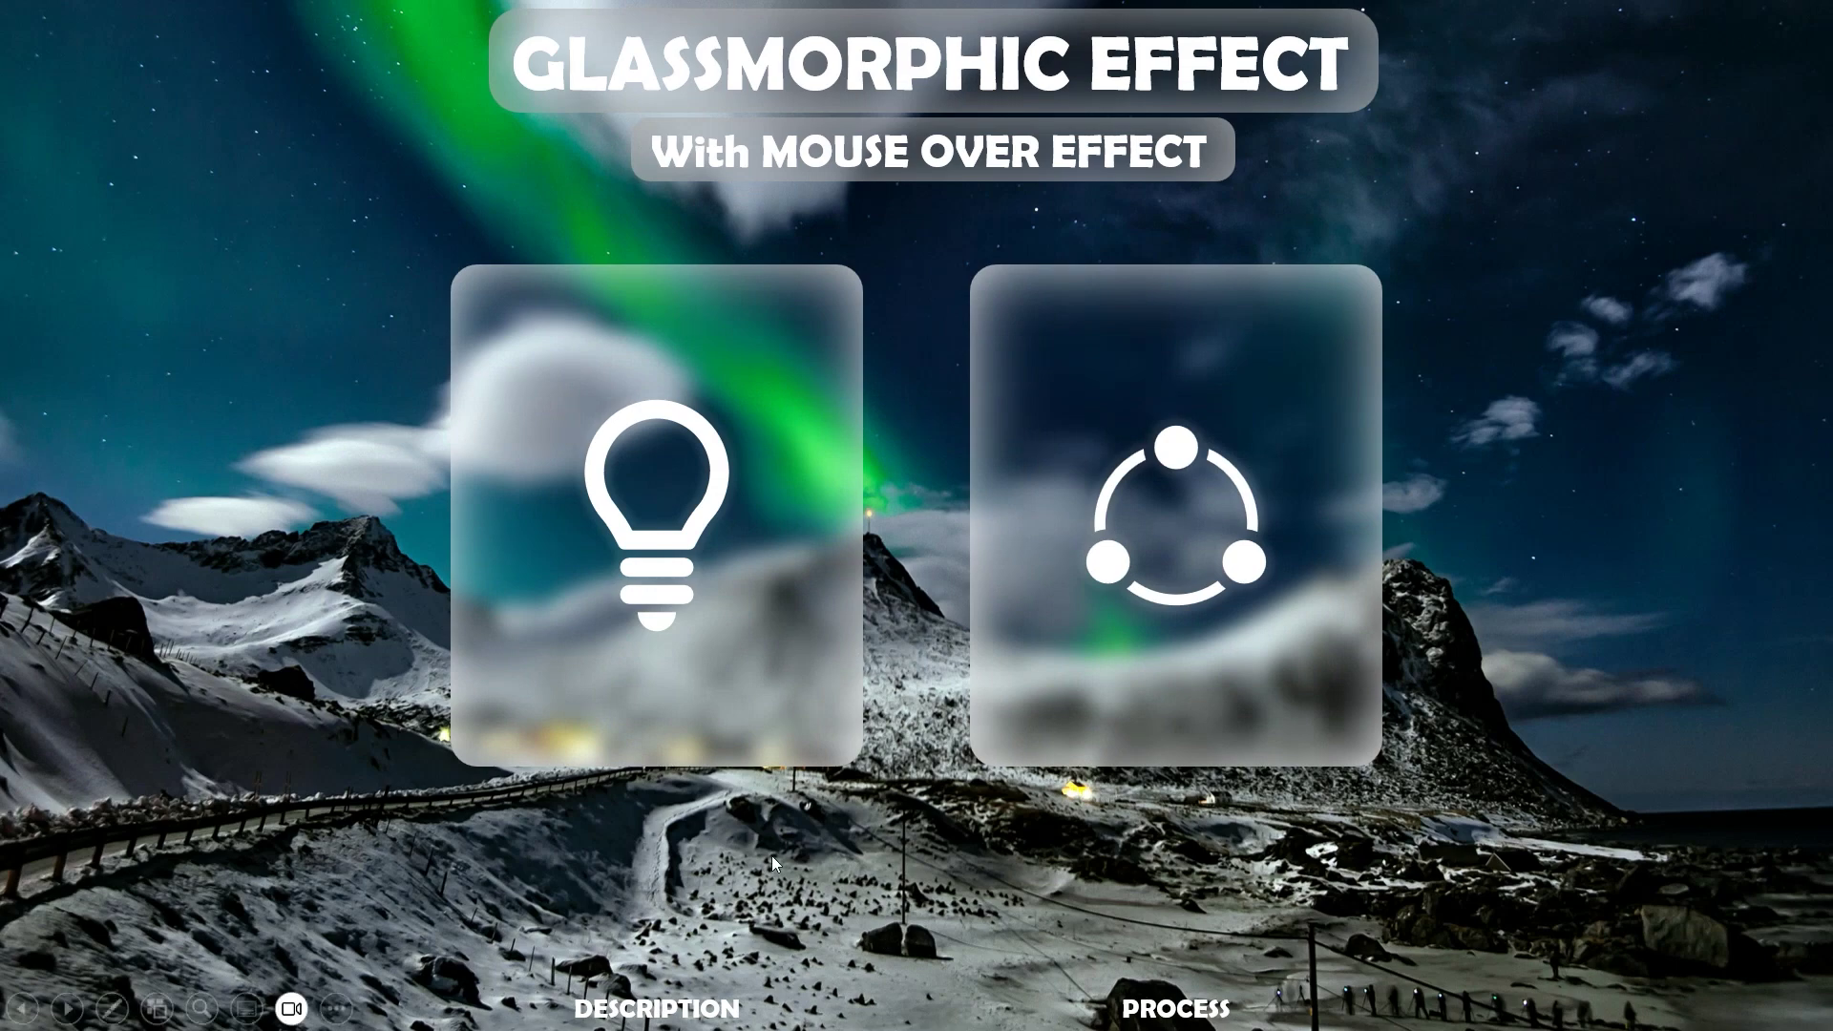
mouse_move(767, 732)
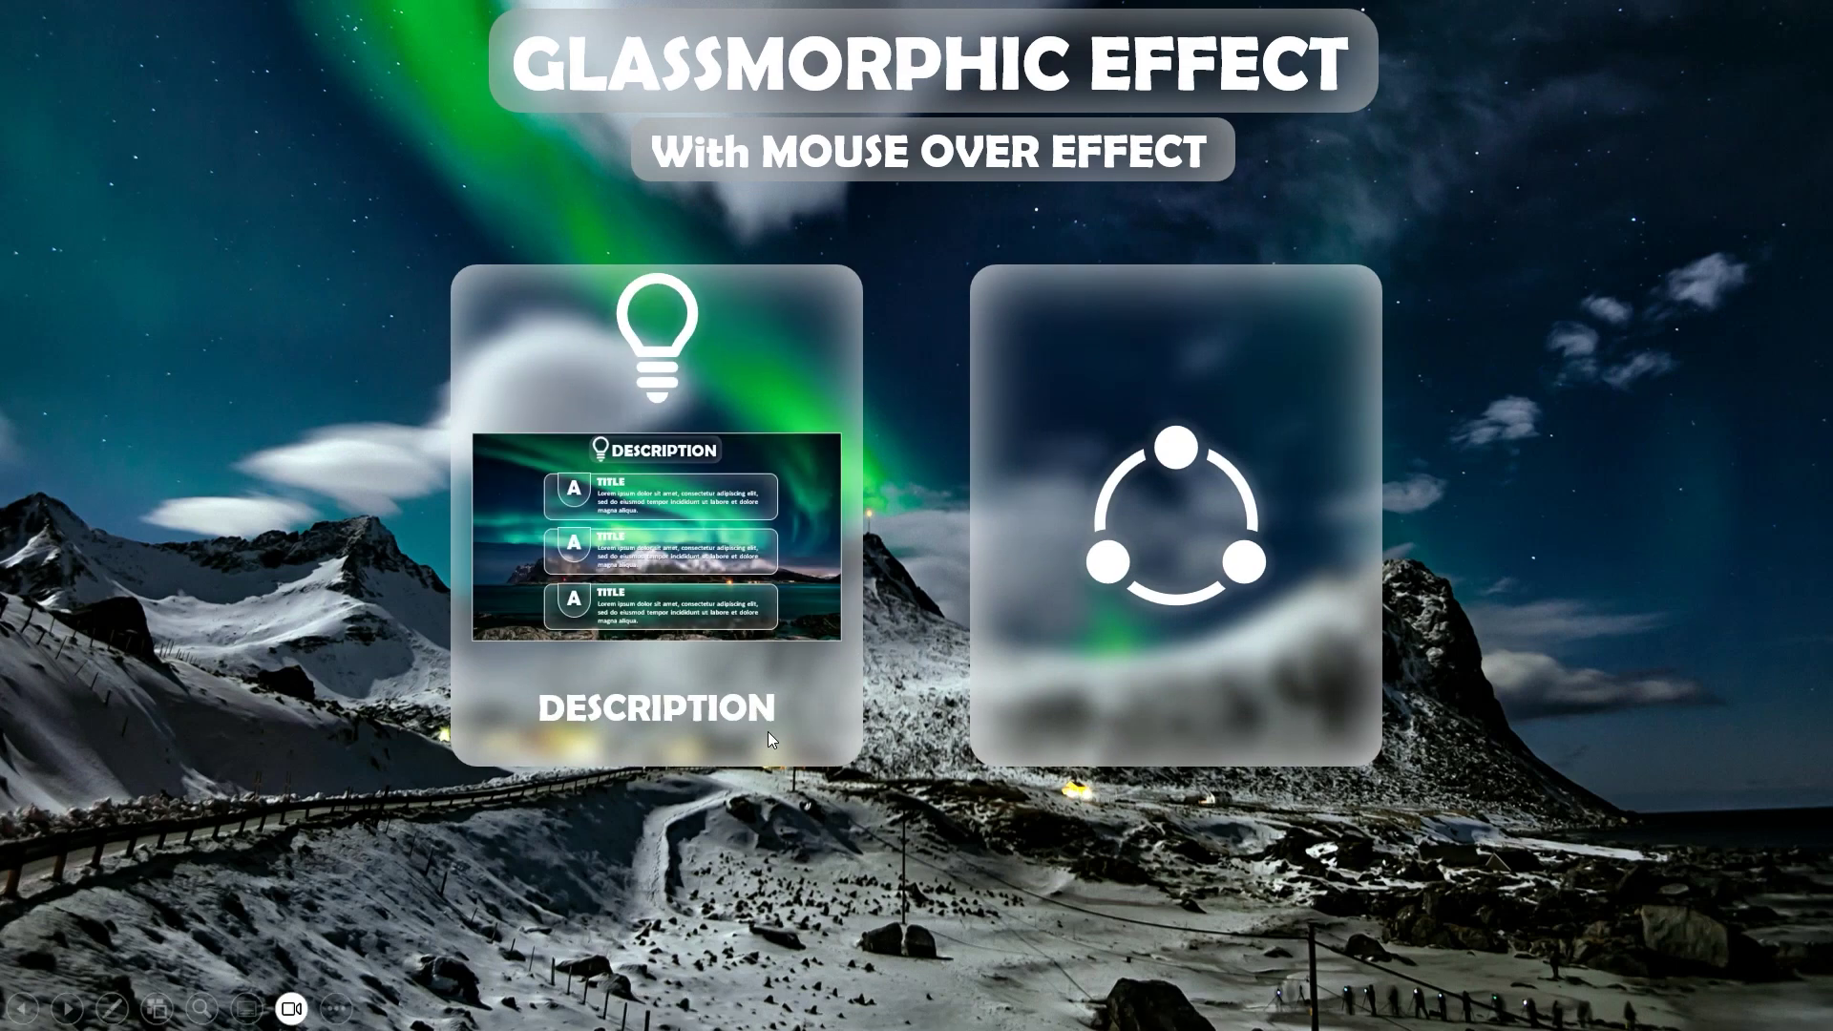
left_click(735, 612)
left_click(252, 565)
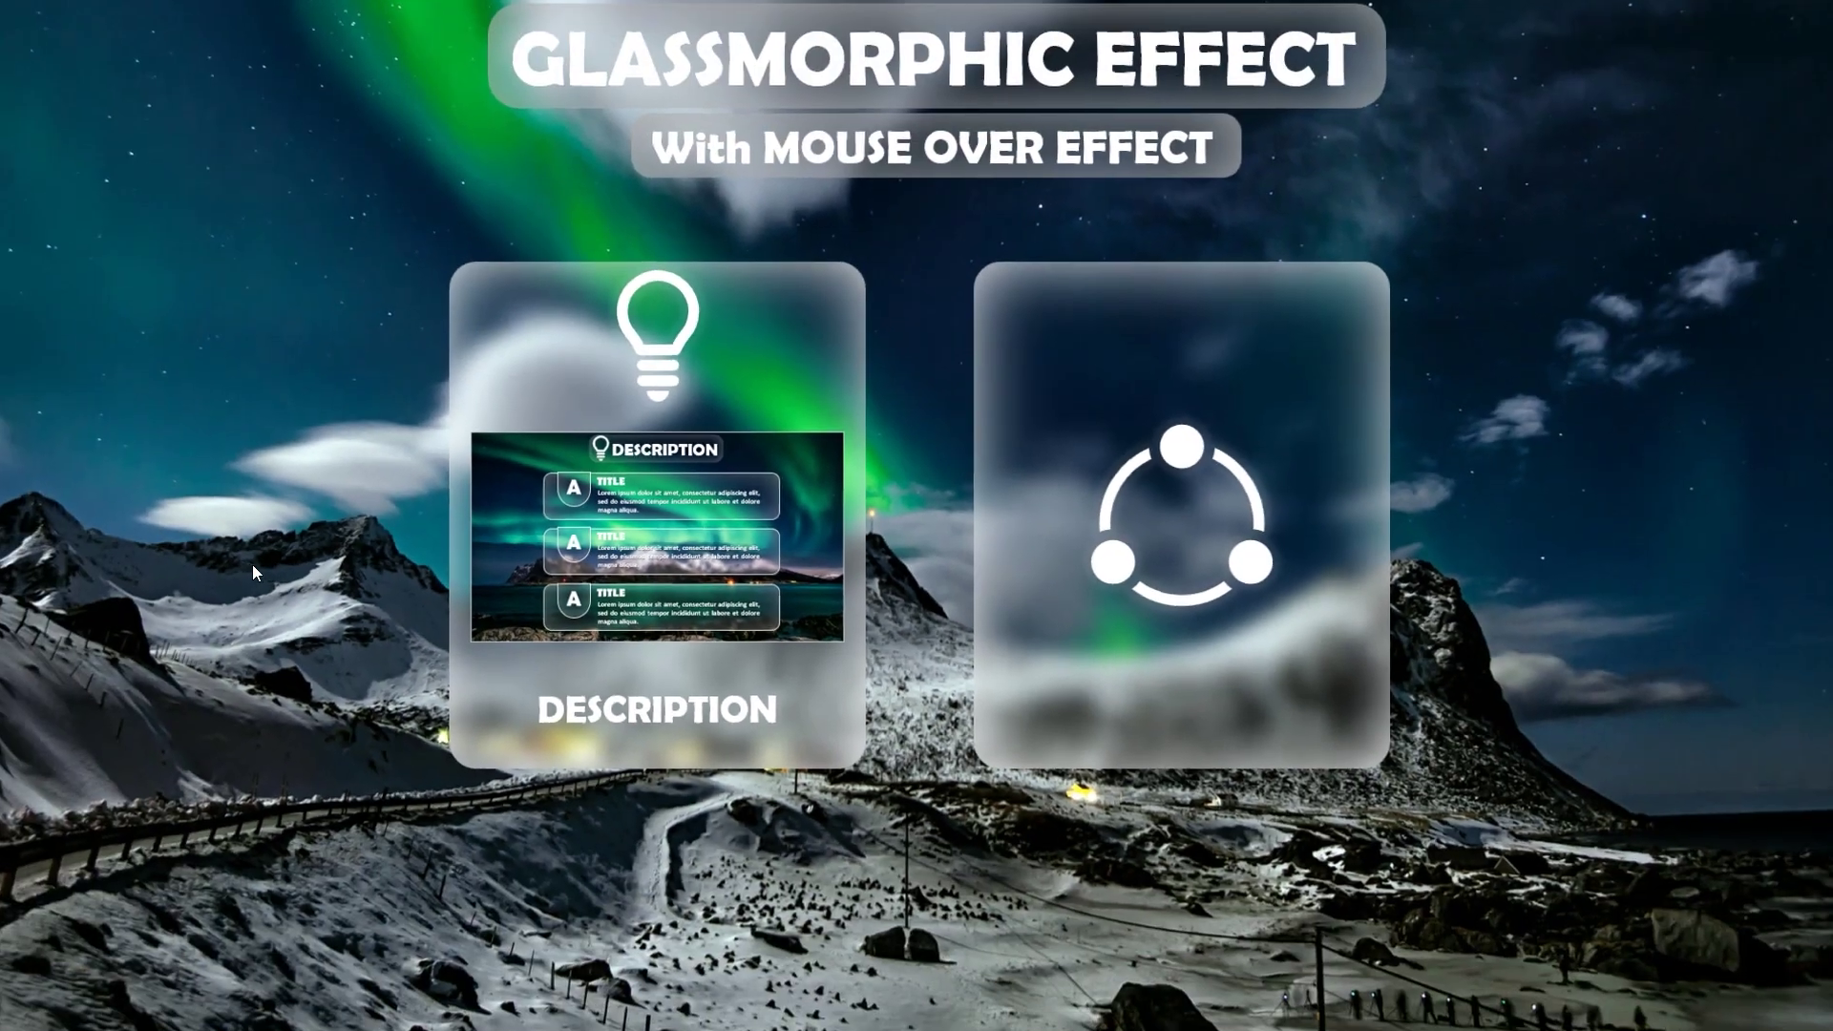
key("Escape")
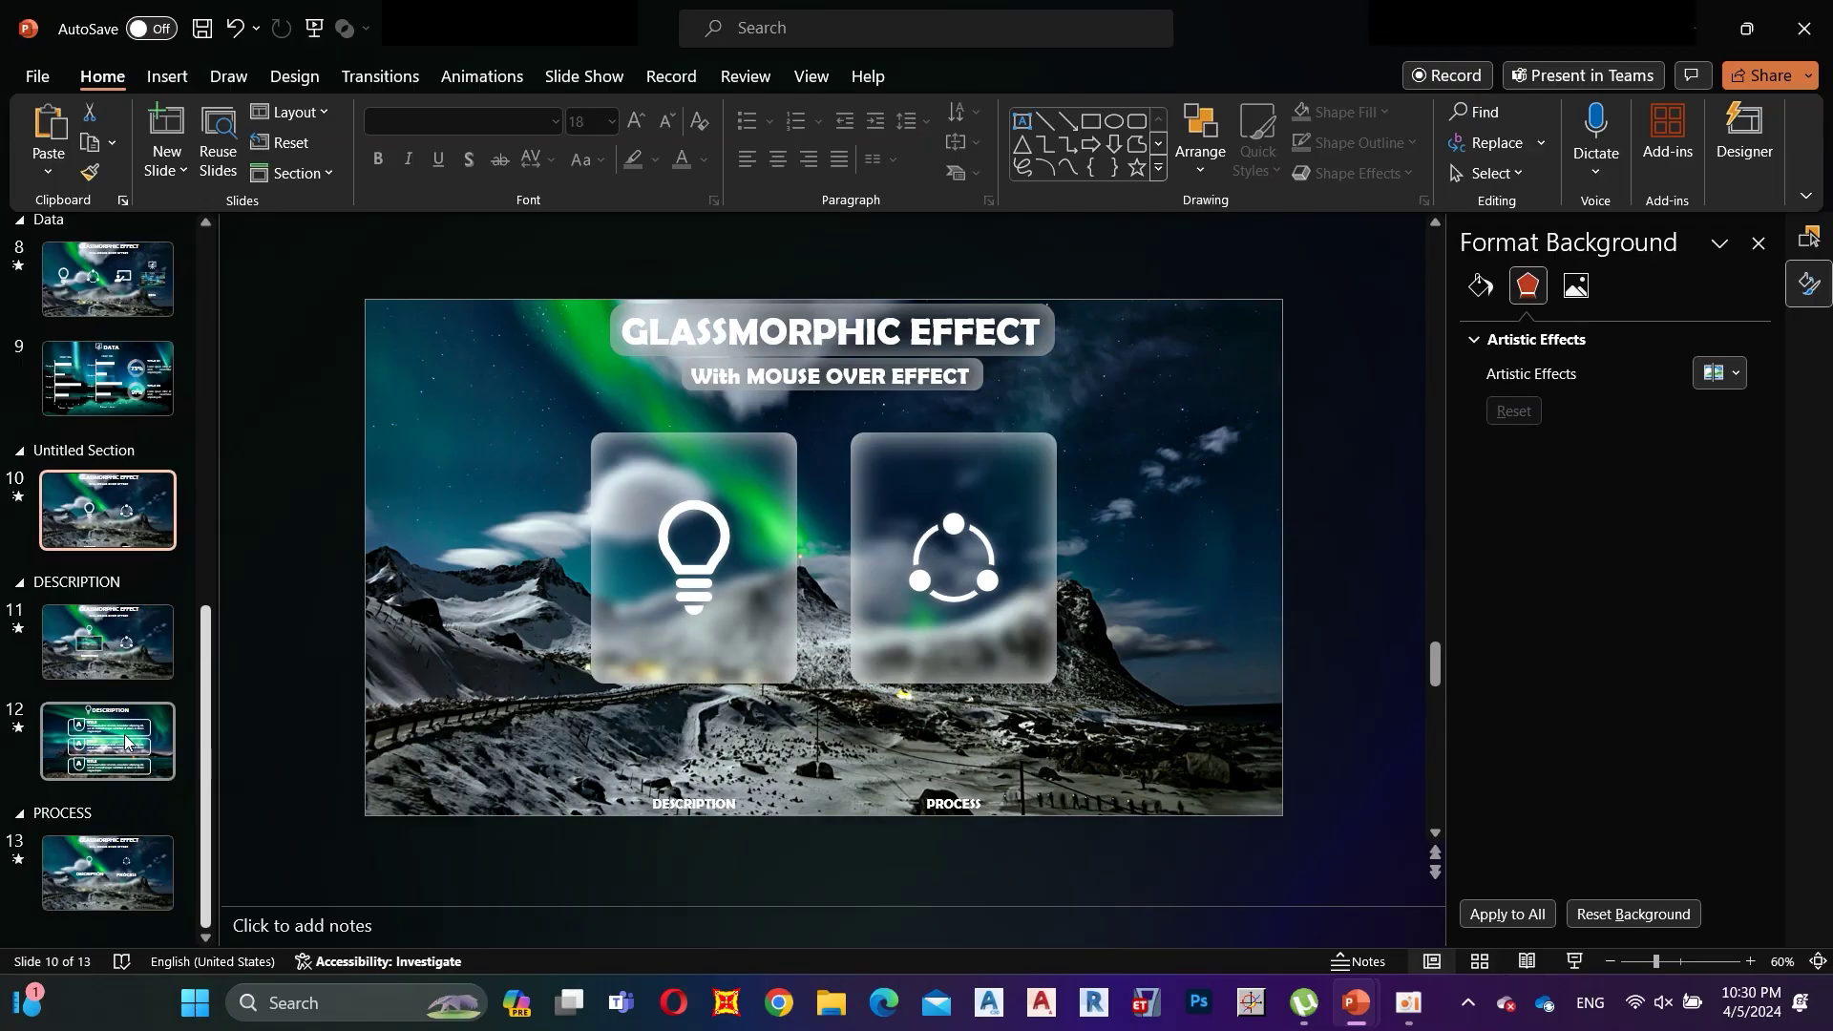
Step: On slide 13, delete the left card's DESCRIPTION label and lightbulb icon
left_click(105, 876)
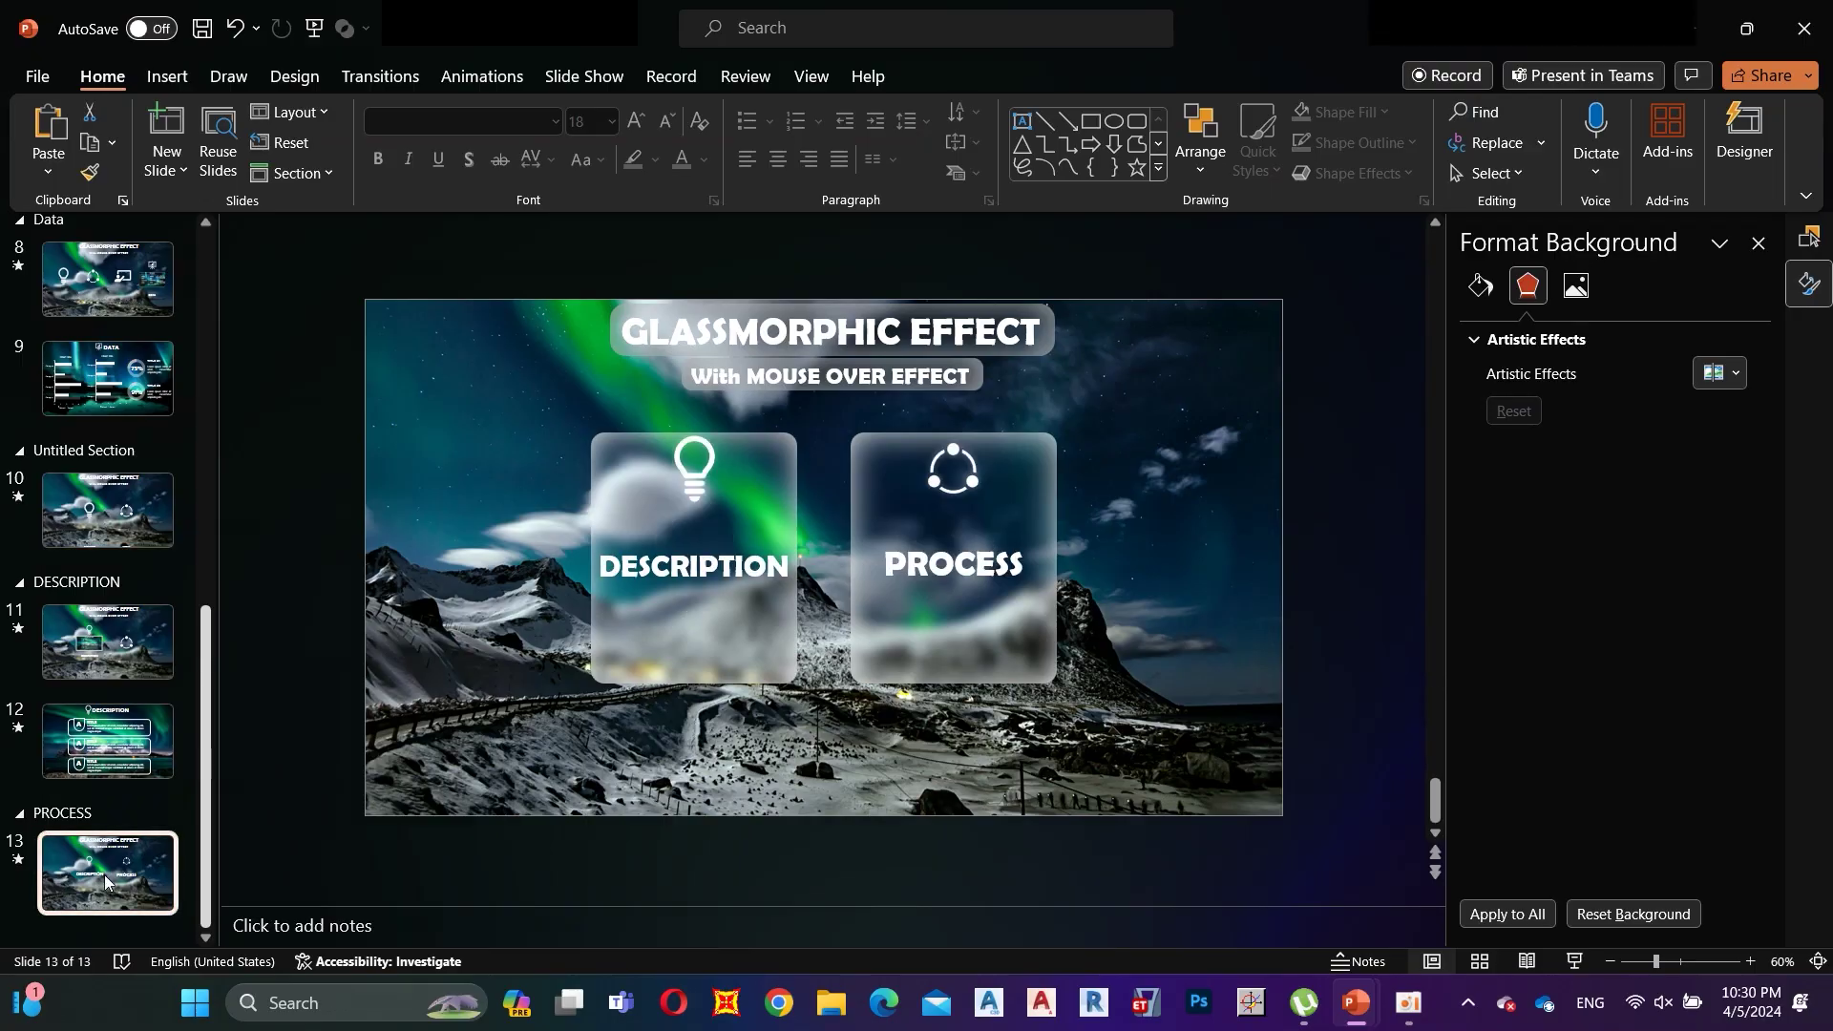
left_click(721, 555)
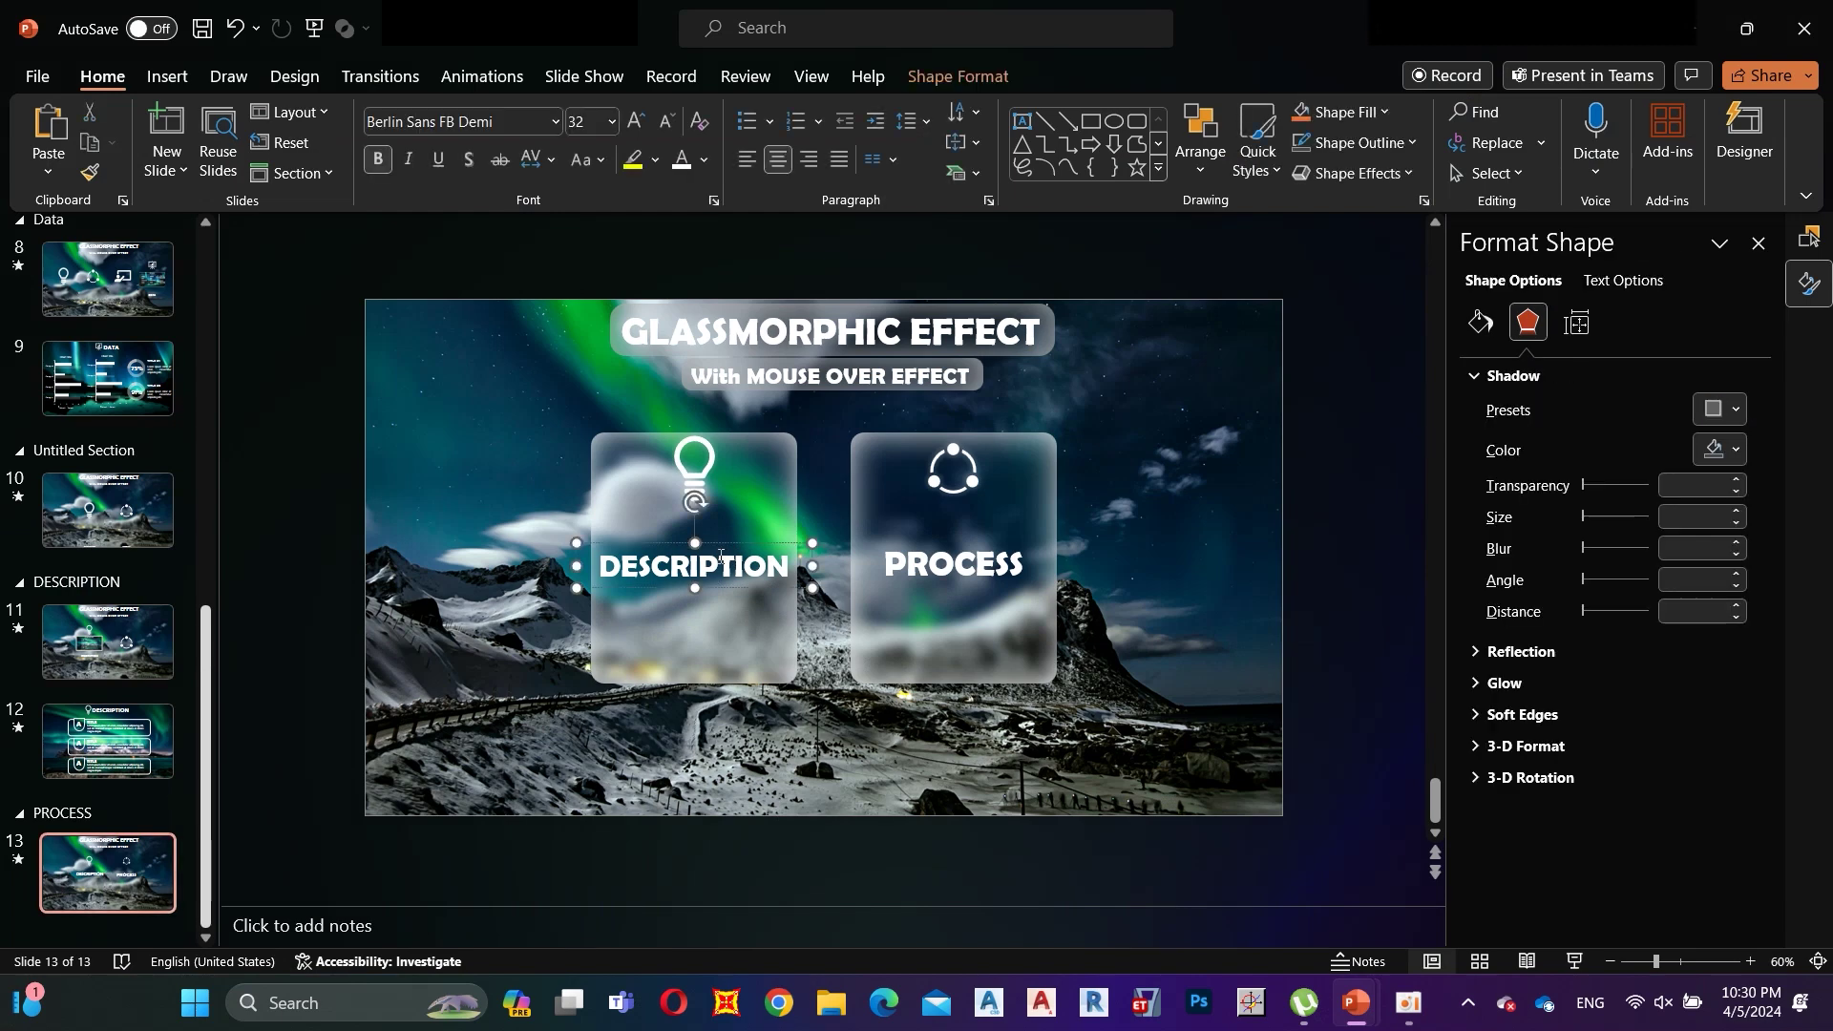
key("Delete")
left_click(697, 477)
key("Delete")
Step: Copy slide 10's plain lightbulb icon and paste it onto slide 13's left card
scroll(697, 486, "up", 3)
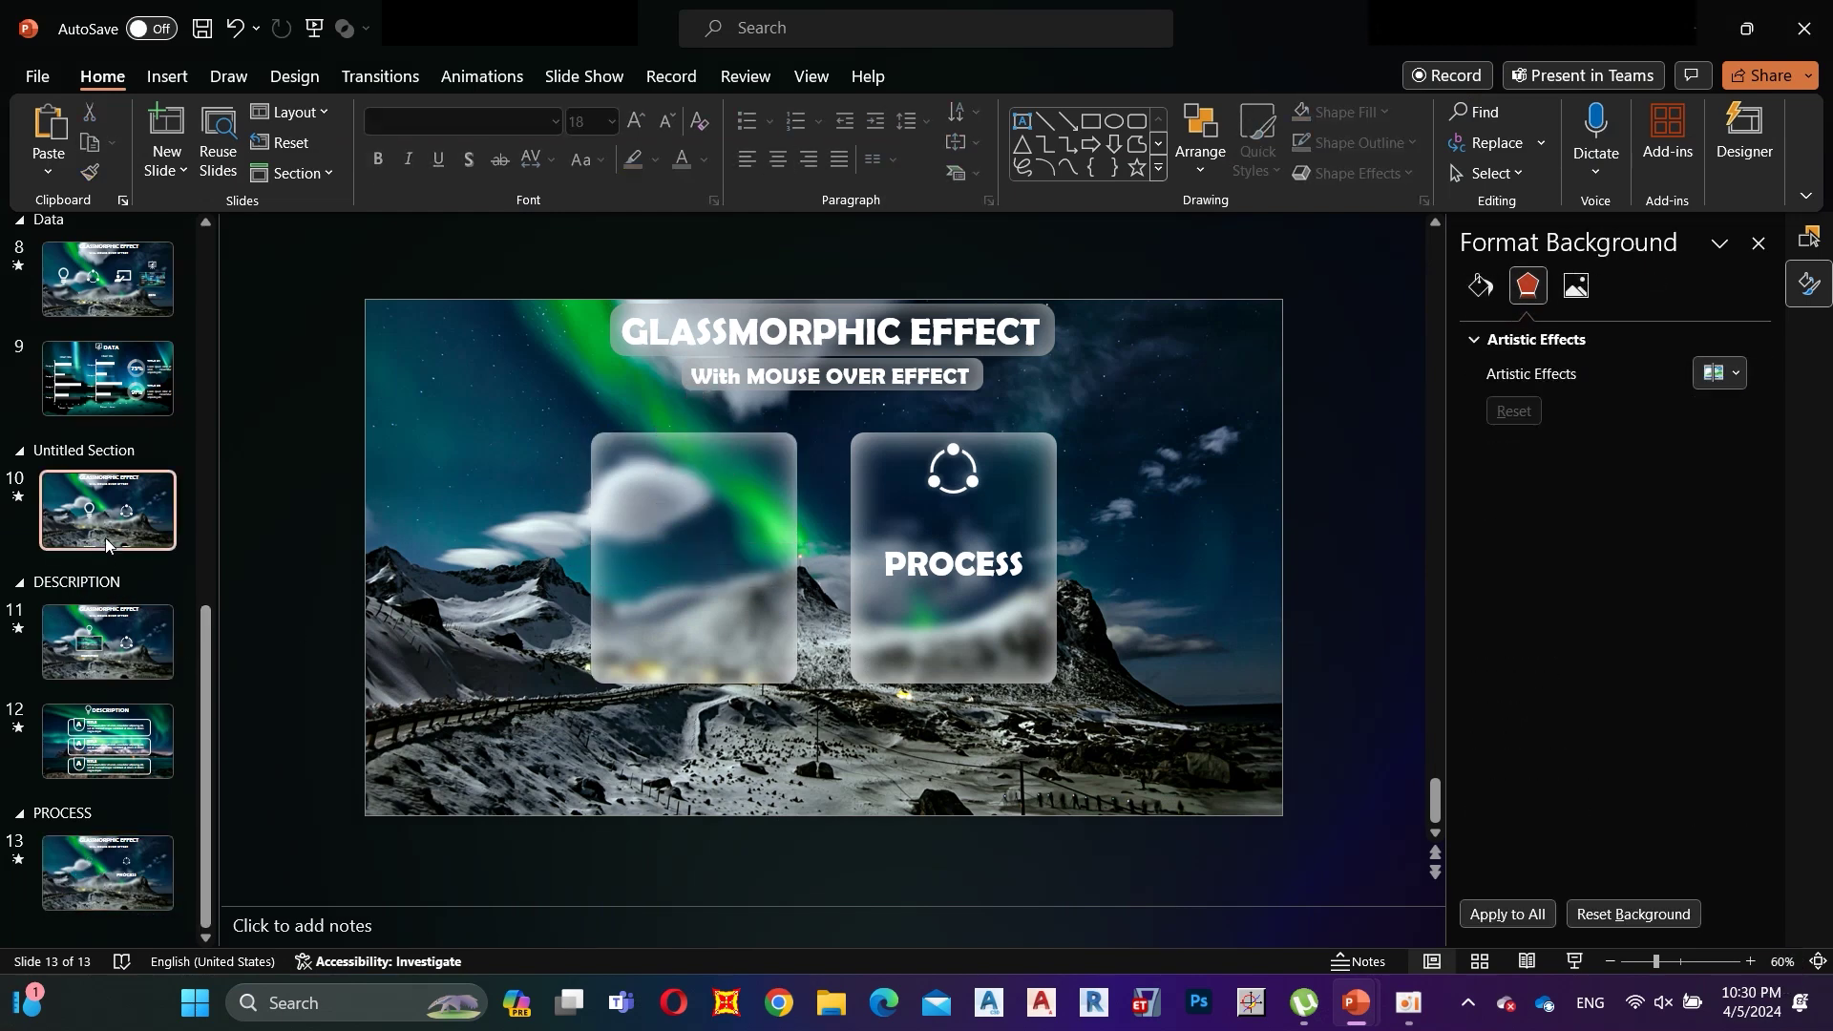
right_click(696, 581)
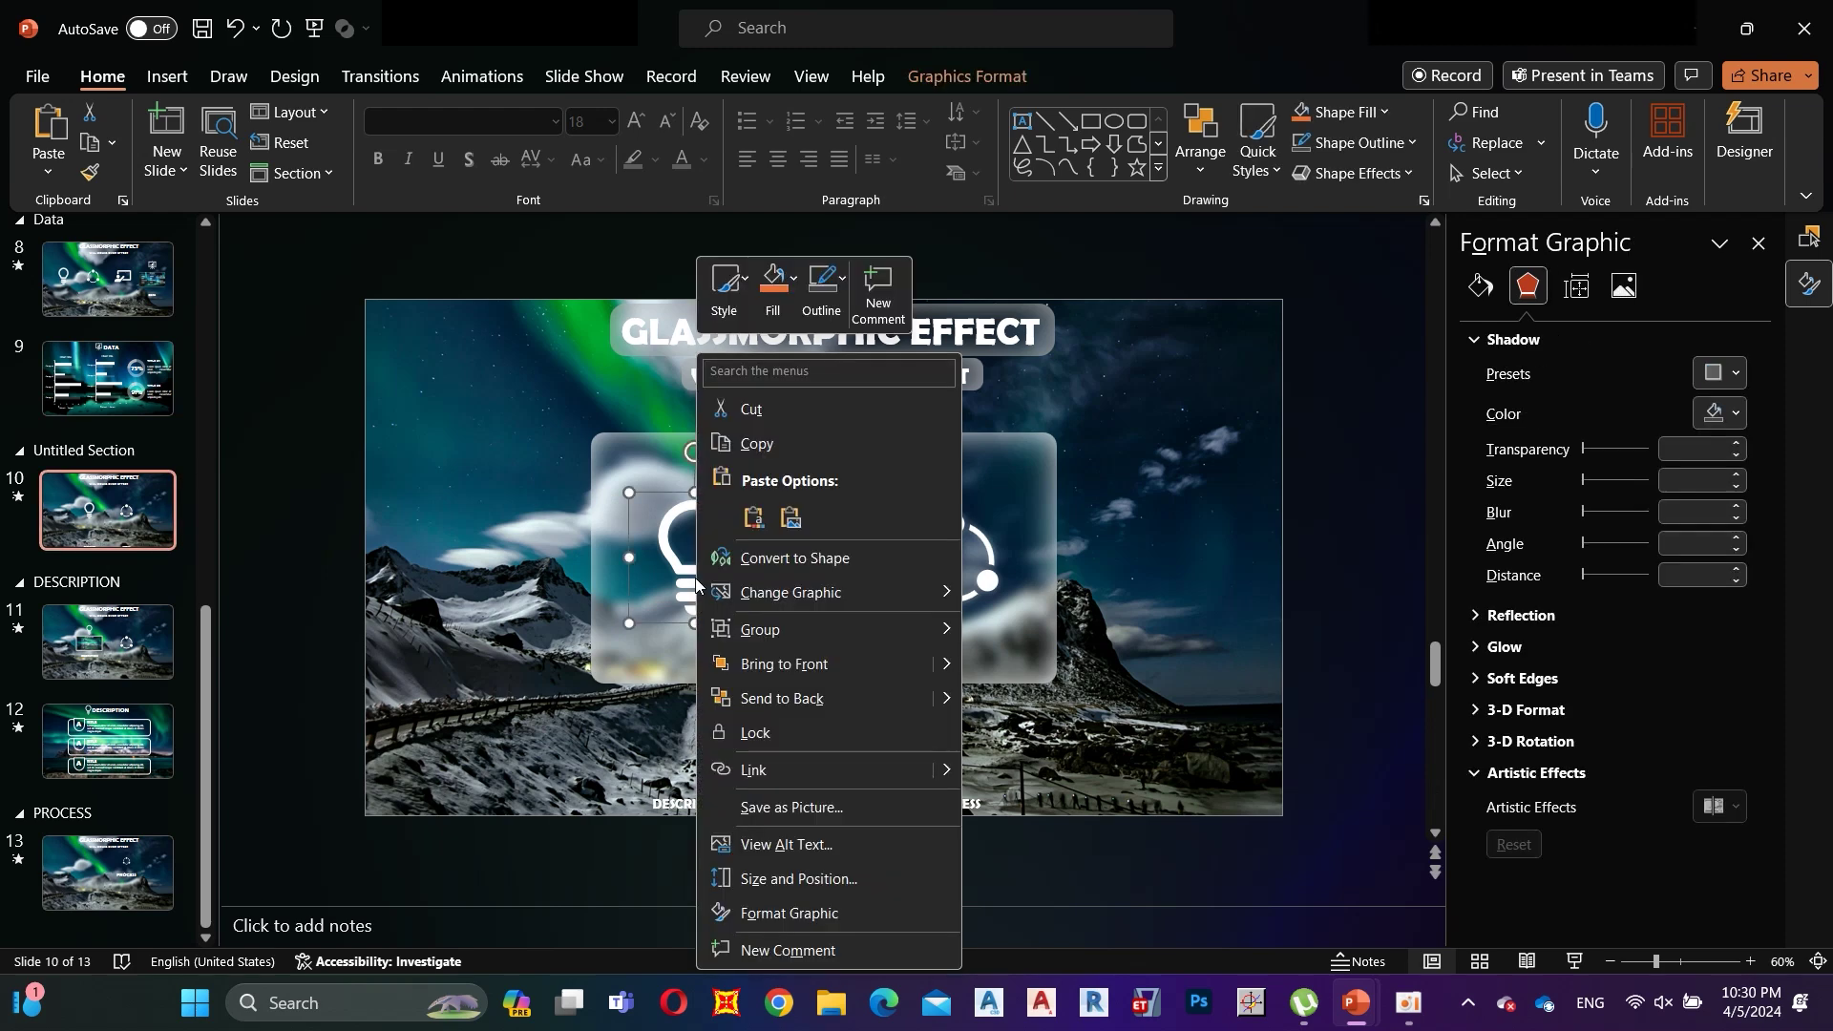
left_click(757, 443)
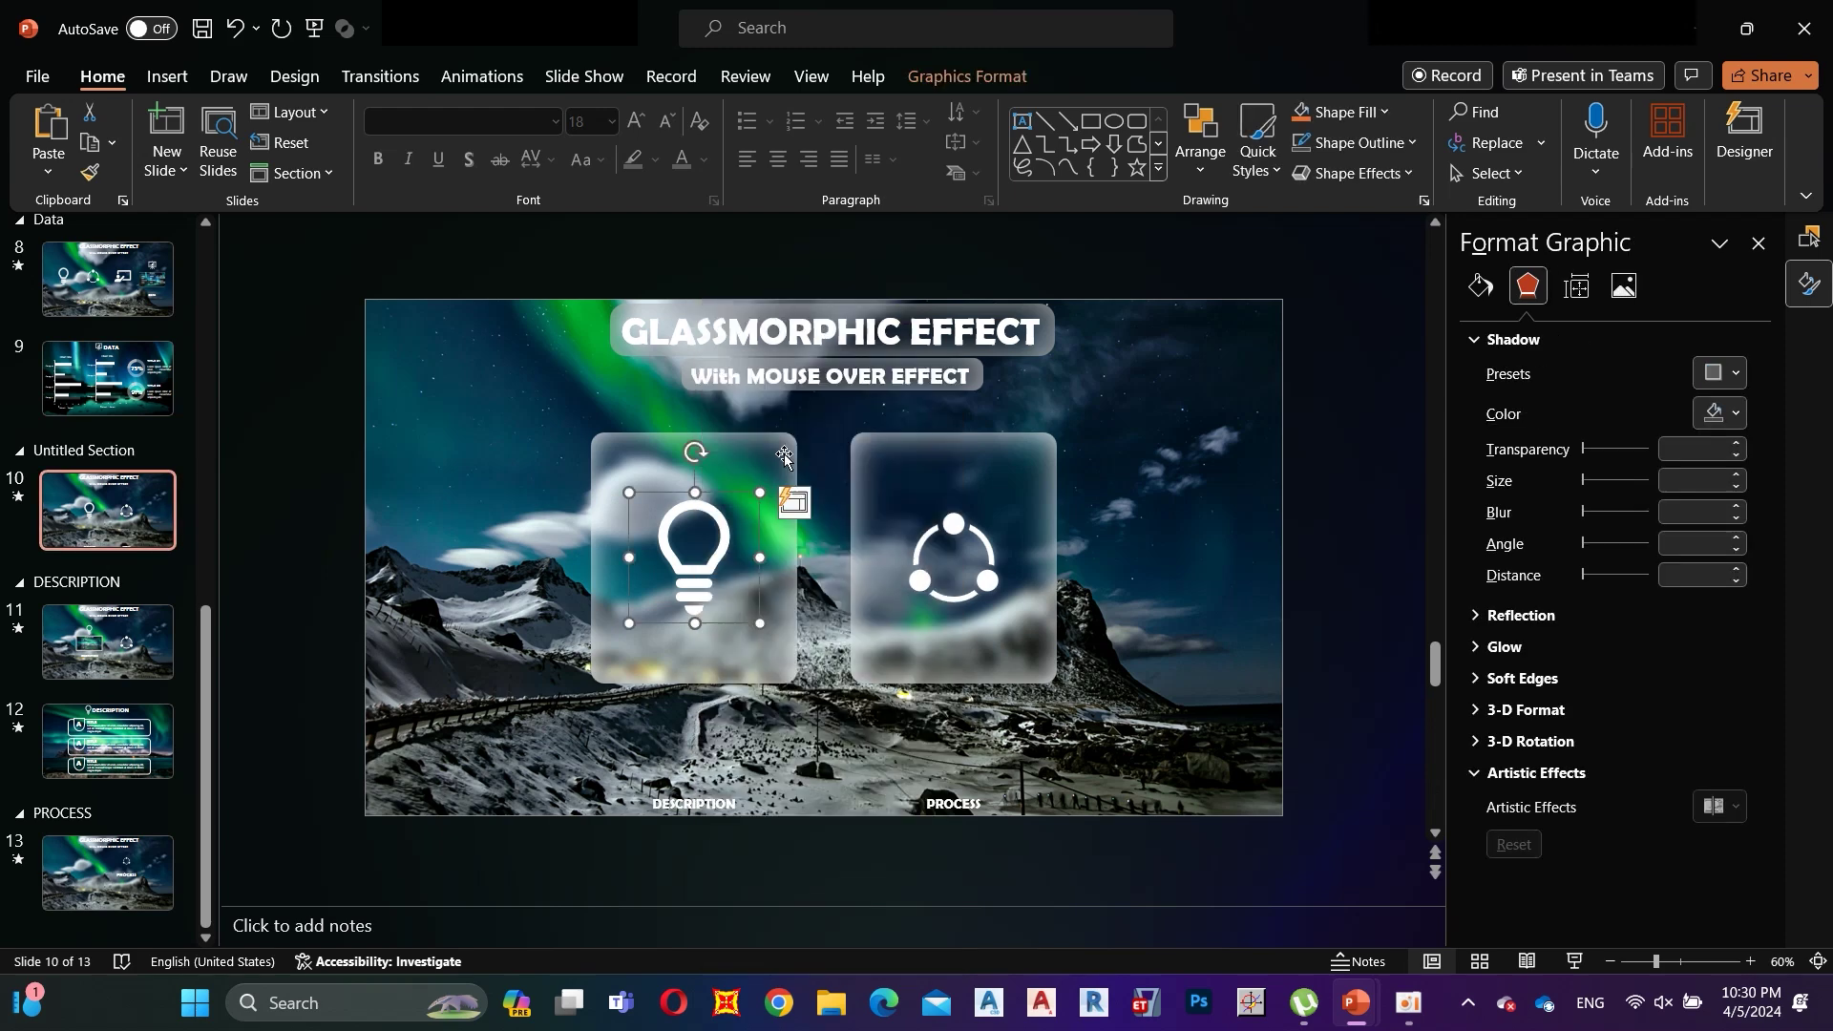
scroll(691, 550, "down", 3)
right_click(692, 550)
left_click(750, 371)
Step: Move the PROCESS label to its card's bottom and set it to 20 pt
left_click(984, 547)
left_click_drag(984, 541, 984, 627)
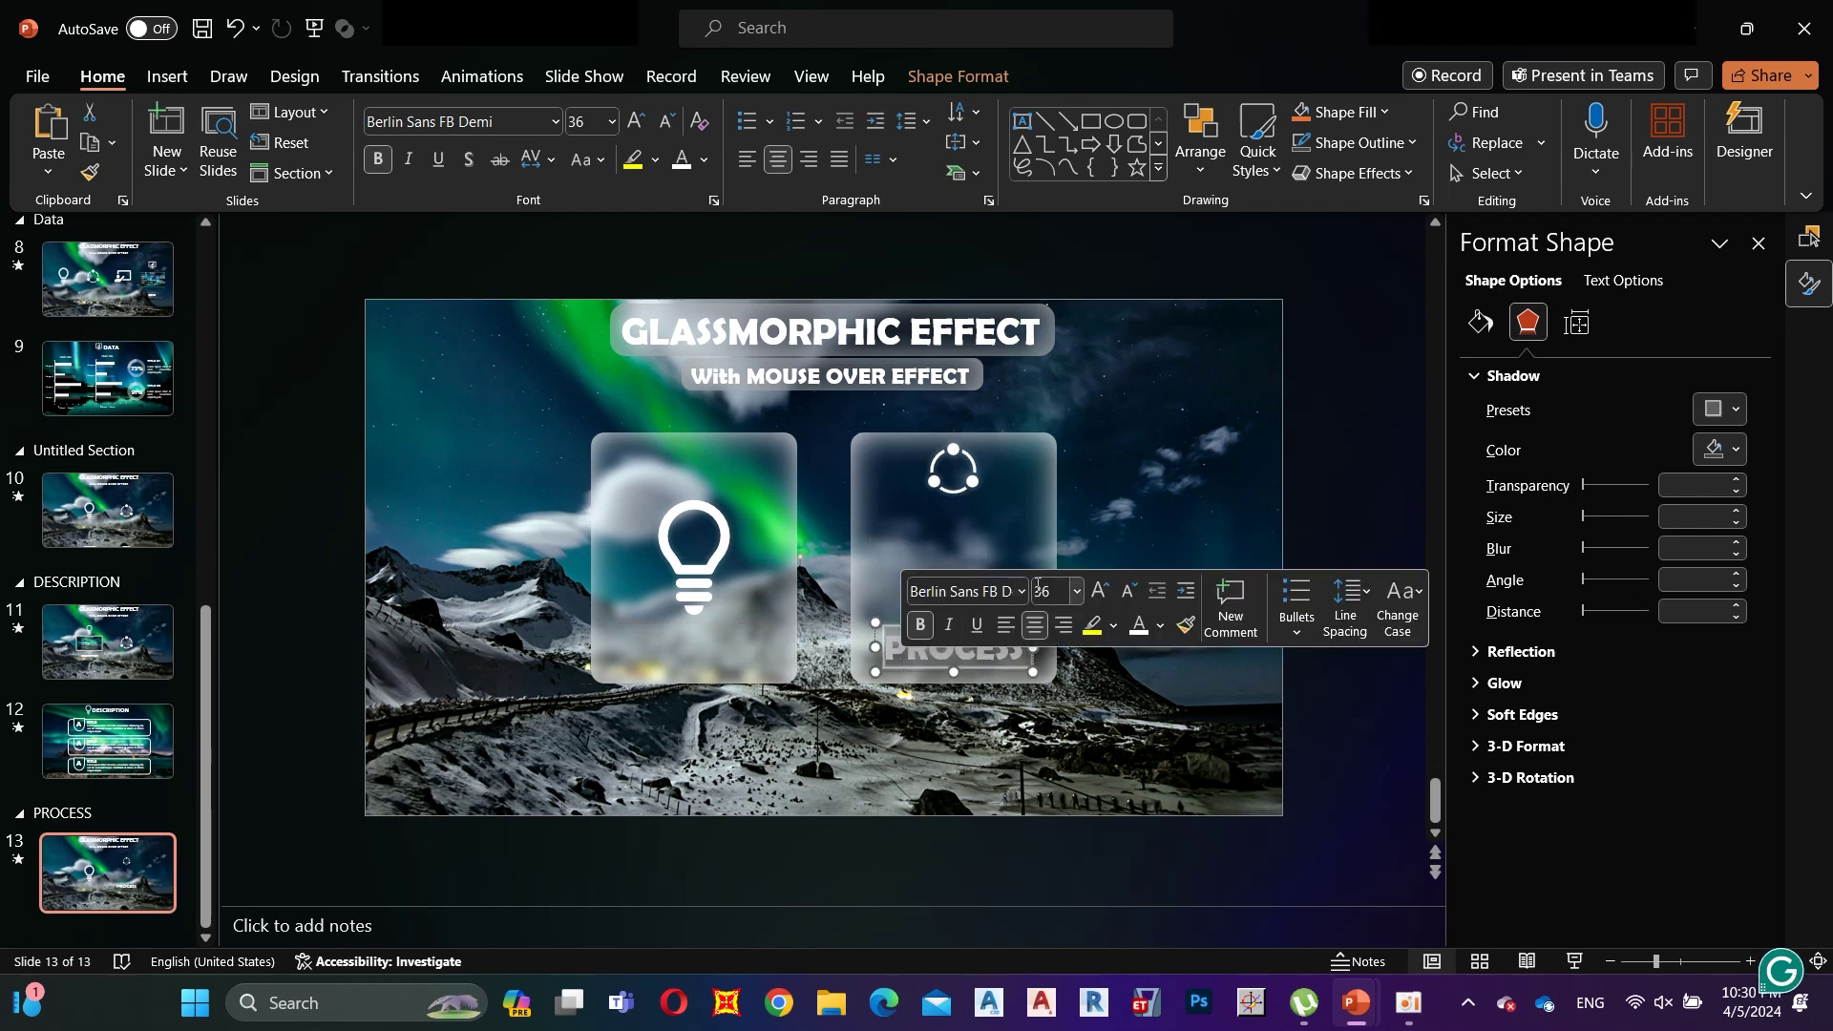
left_click(1077, 592)
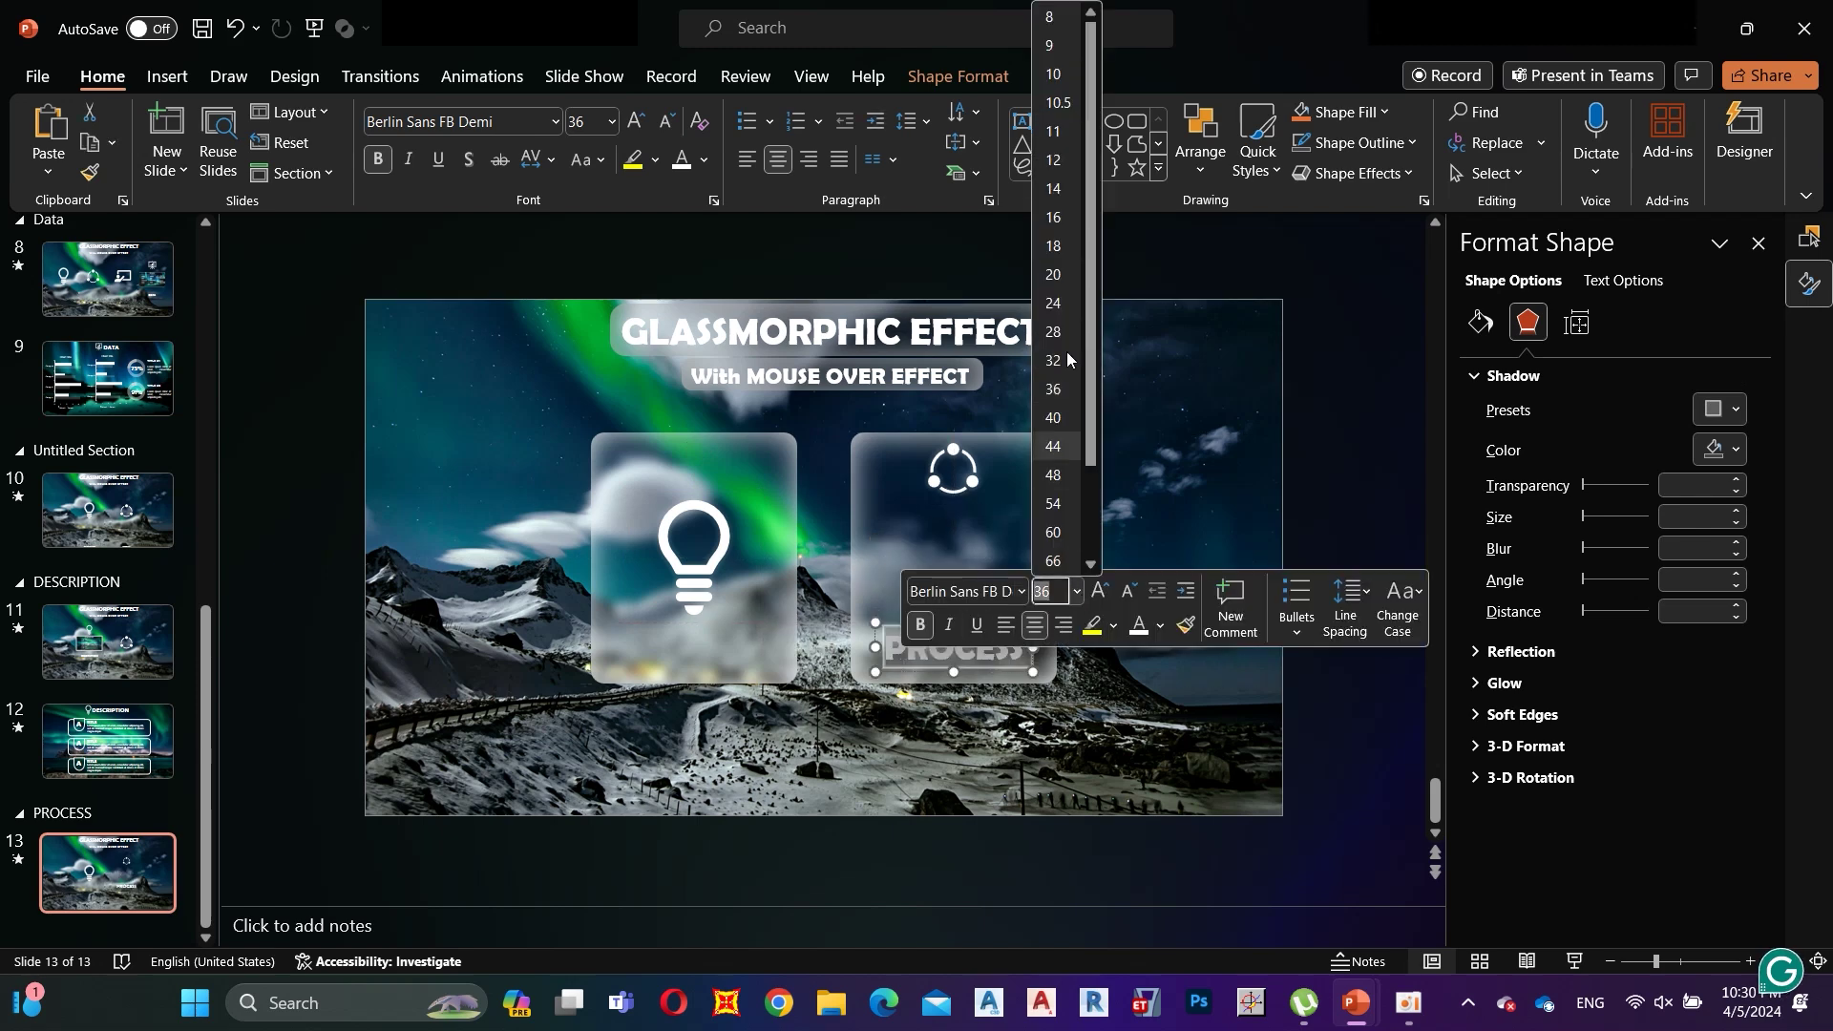
left_click(1058, 275)
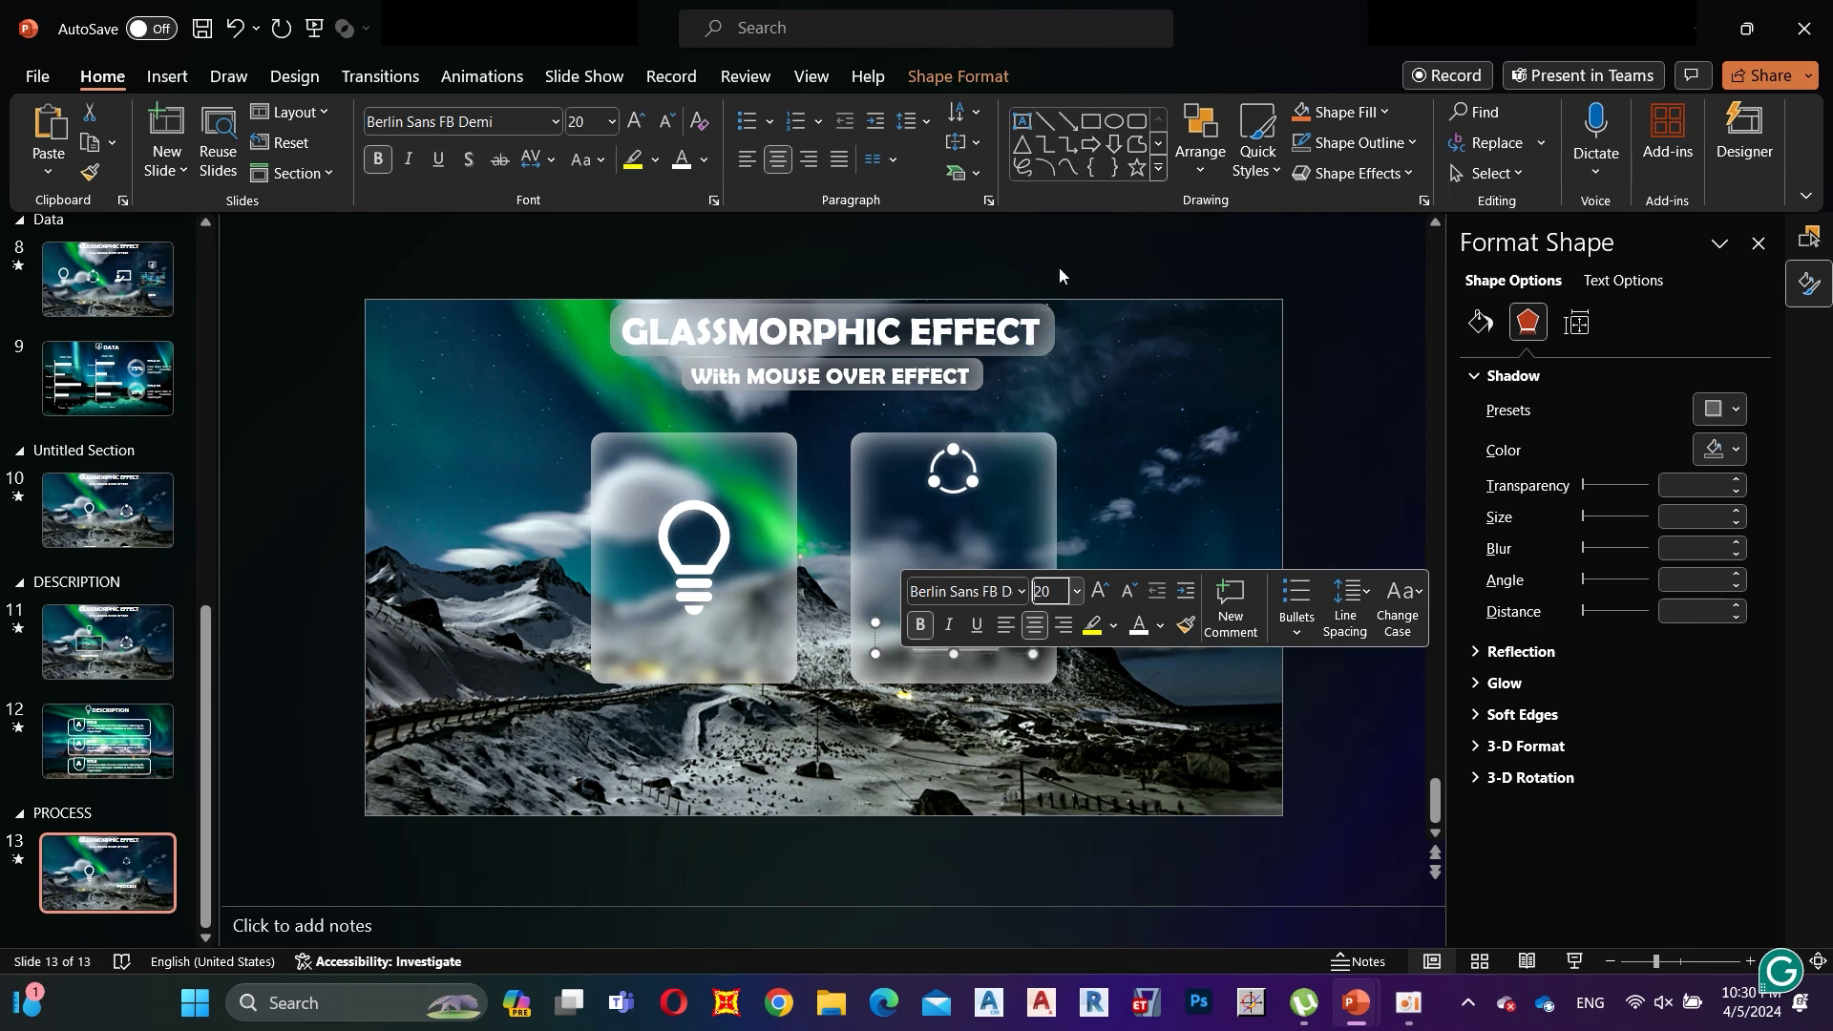
left_click(1093, 665)
key("Escape")
scroll(135, 521, "up", 3)
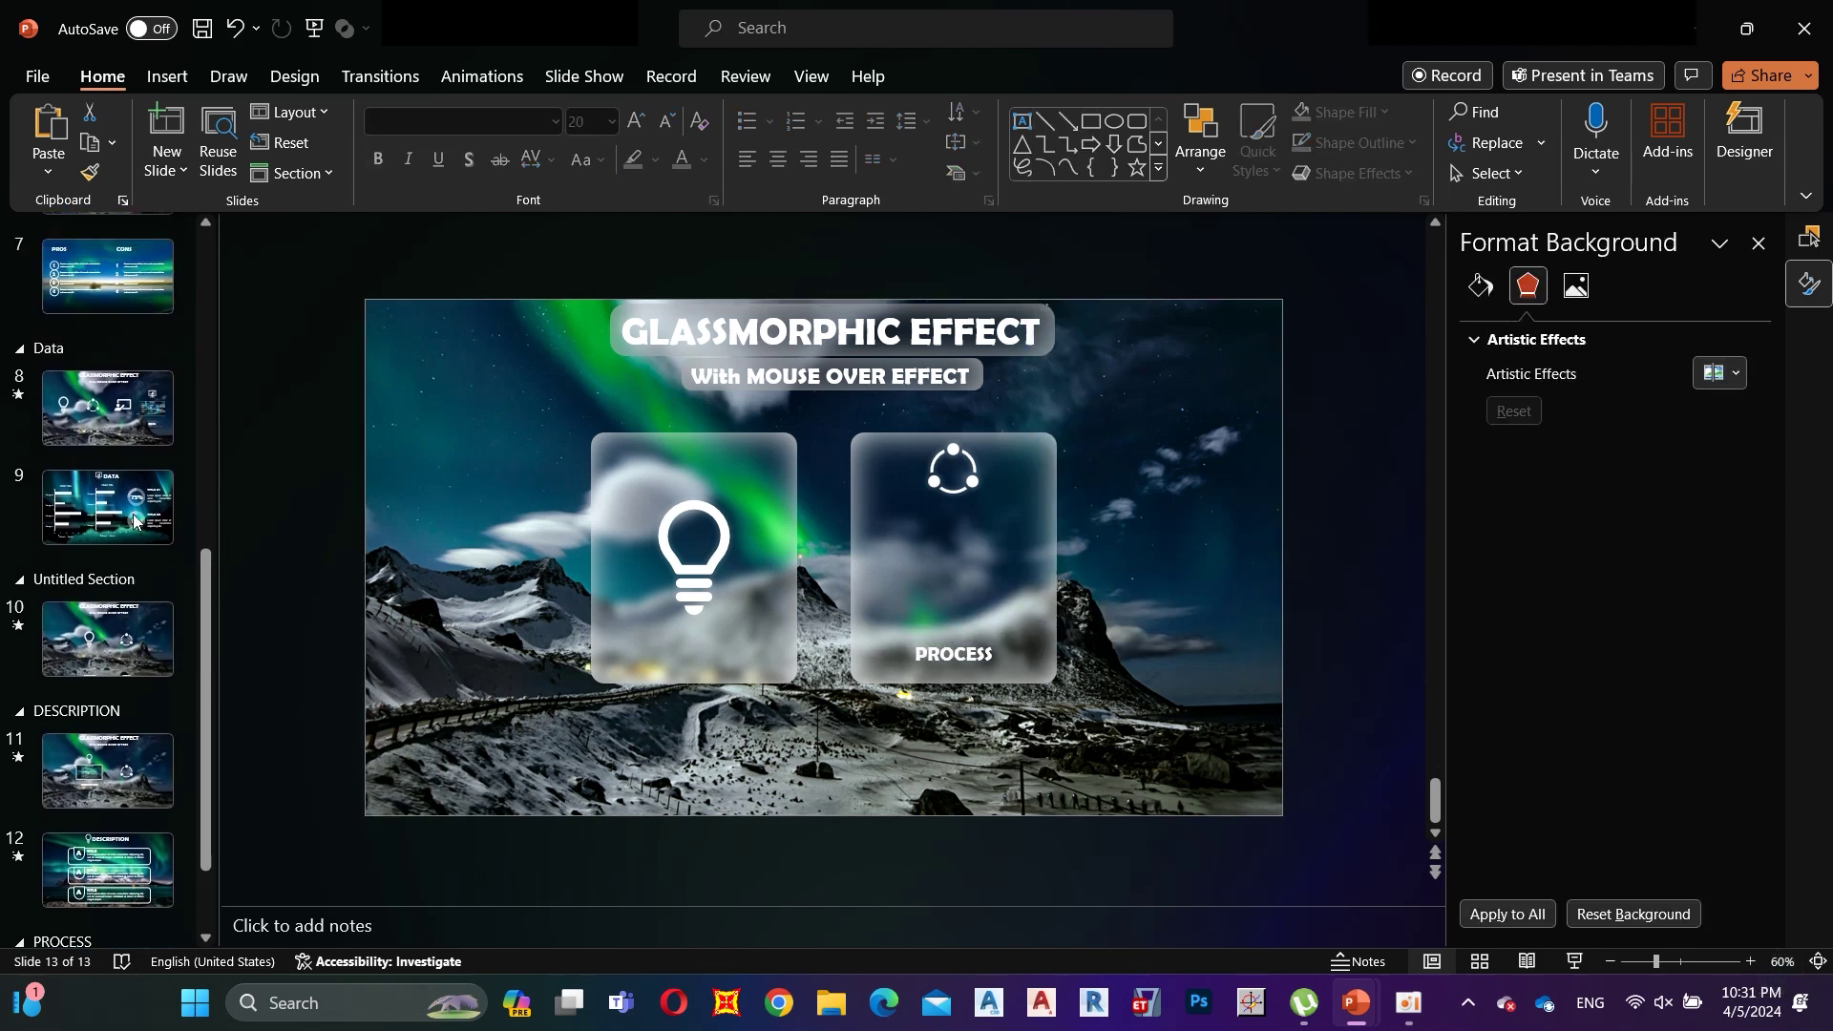
Step: Duplicate the PROCESS slide 5 and move the copy to the end as slide 14
scroll(133, 521, "up", 5)
right_click(135, 369)
left_click(232, 640)
left_click_drag(107, 444, 169, 774)
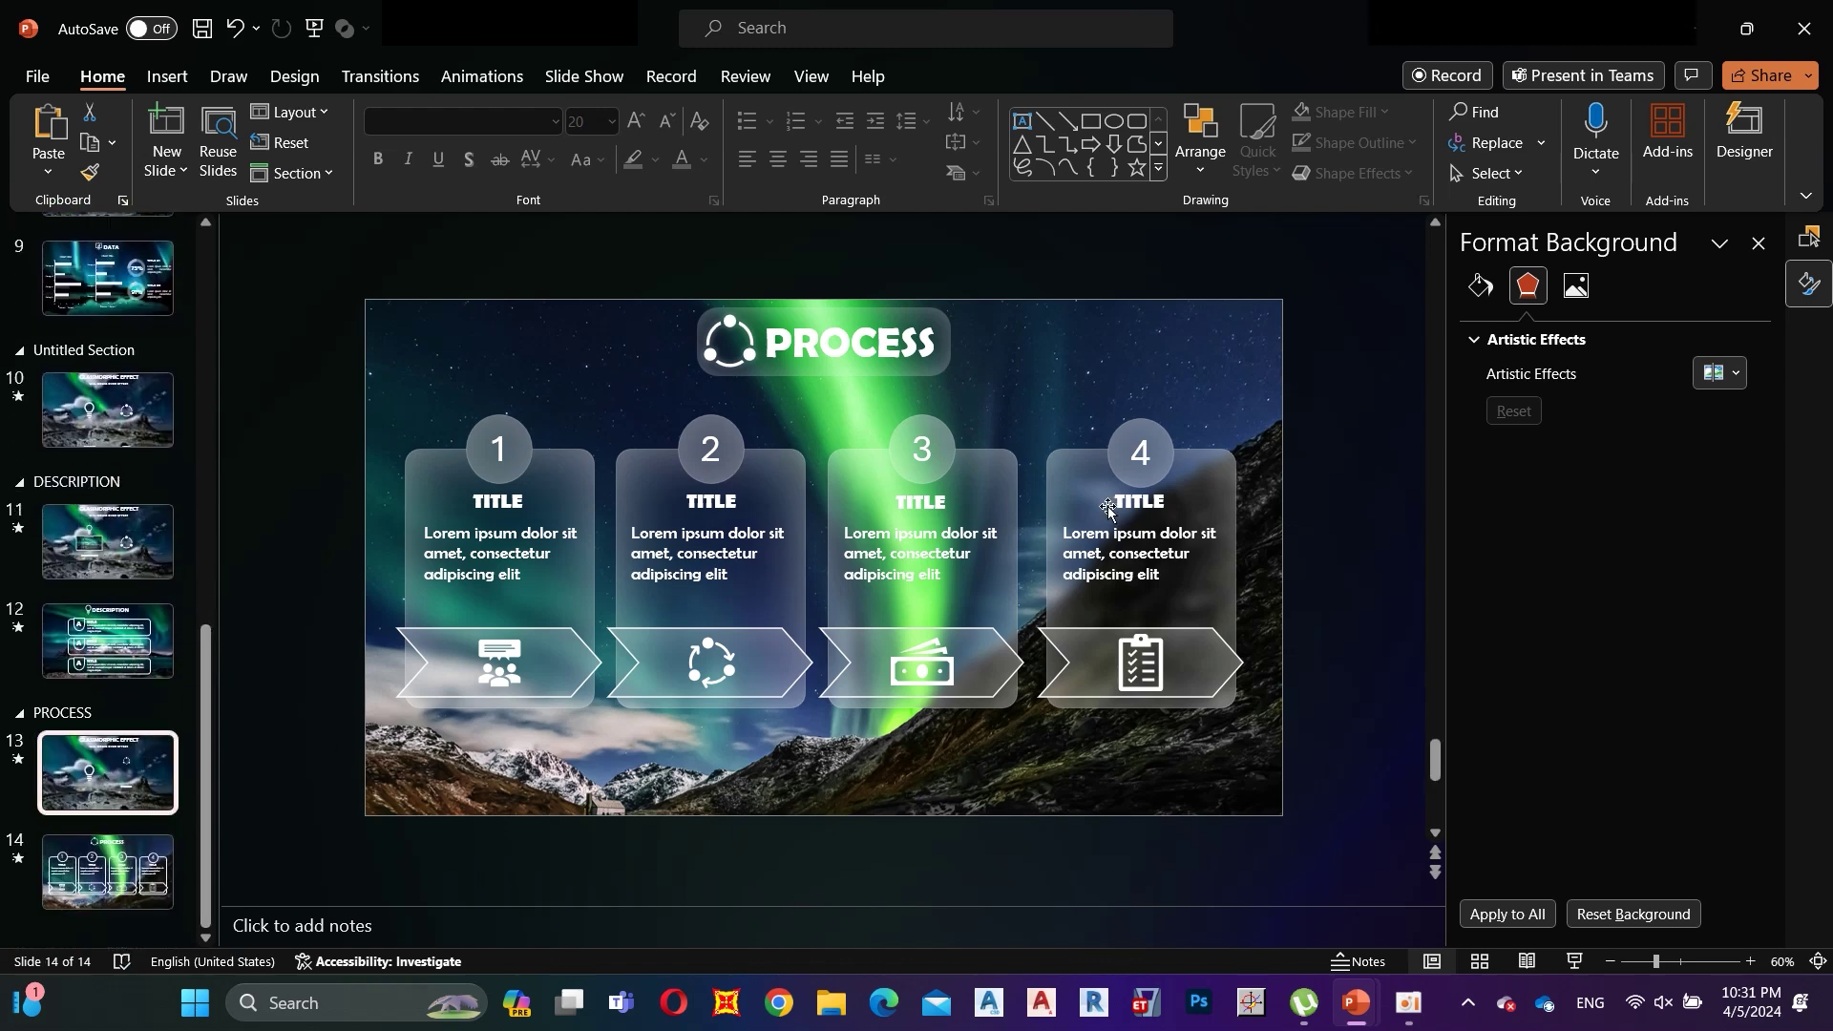
key("Page_Up")
Step: Insert a Slide Zoom of slide 14 onto slide 13's PROCESS card
left_click(1046, 601)
left_click(167, 75)
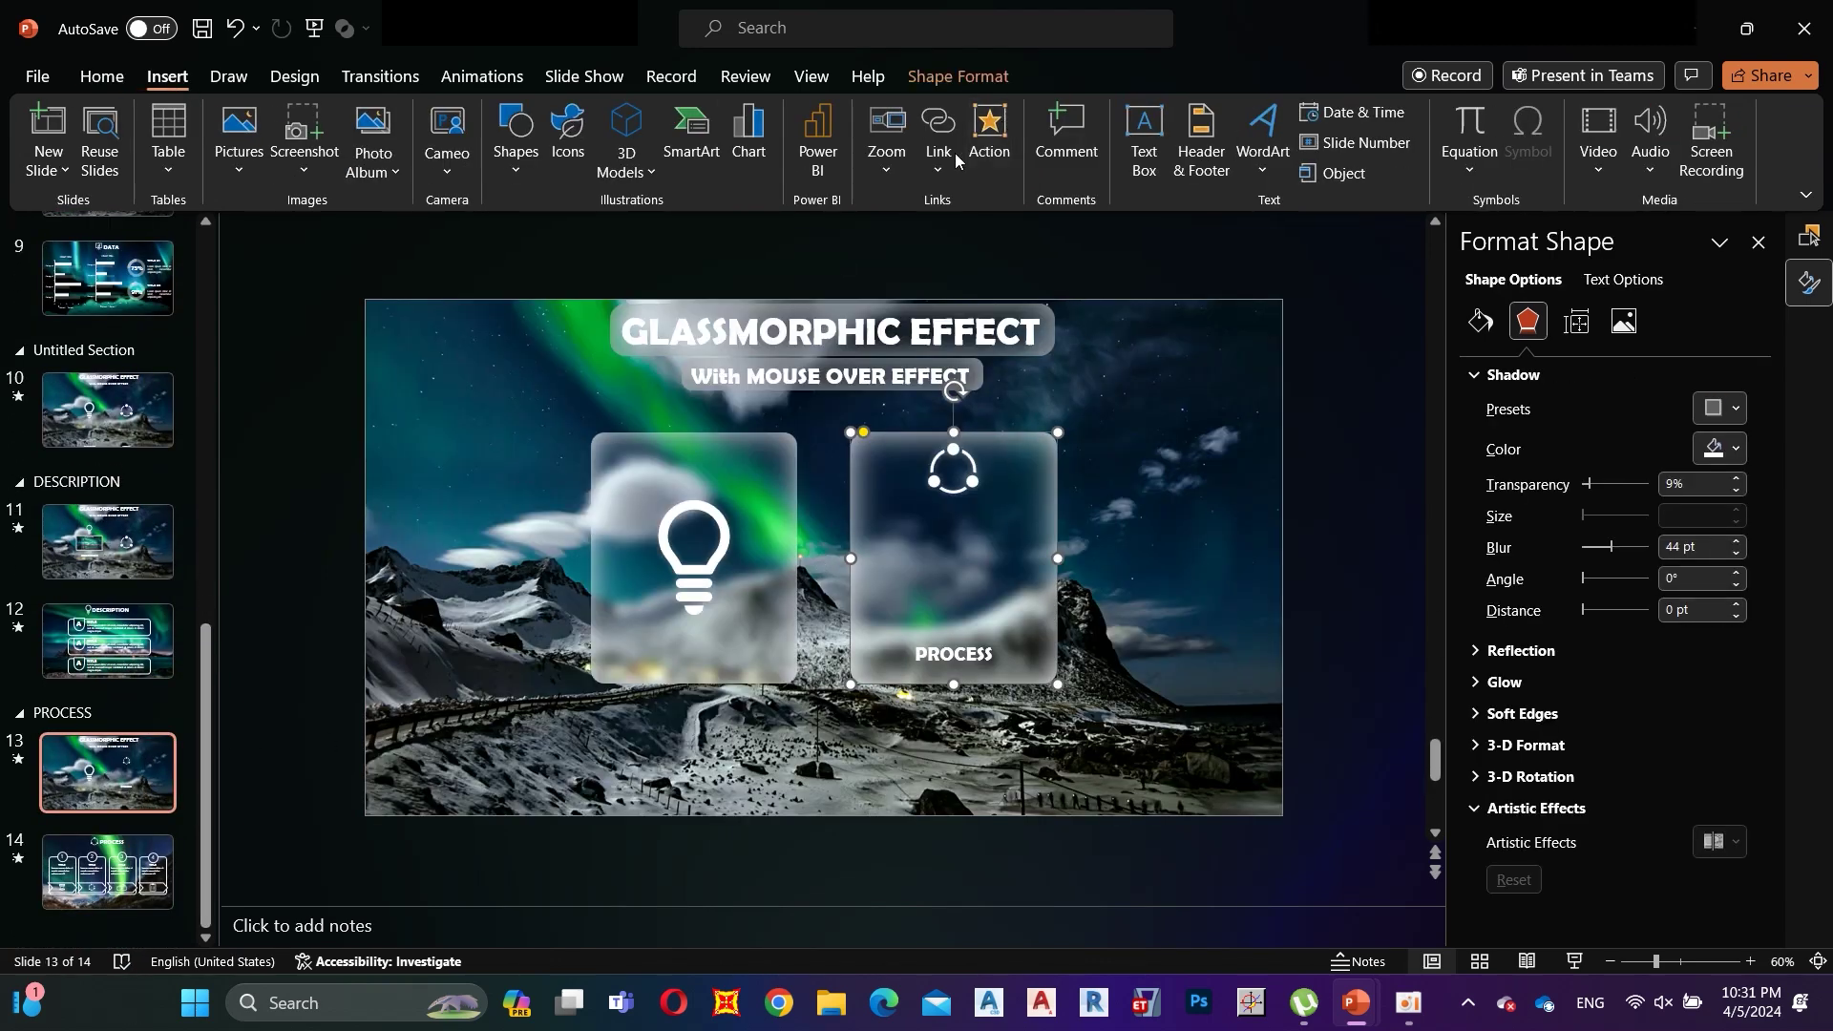
left_click(886, 158)
left_click(974, 277)
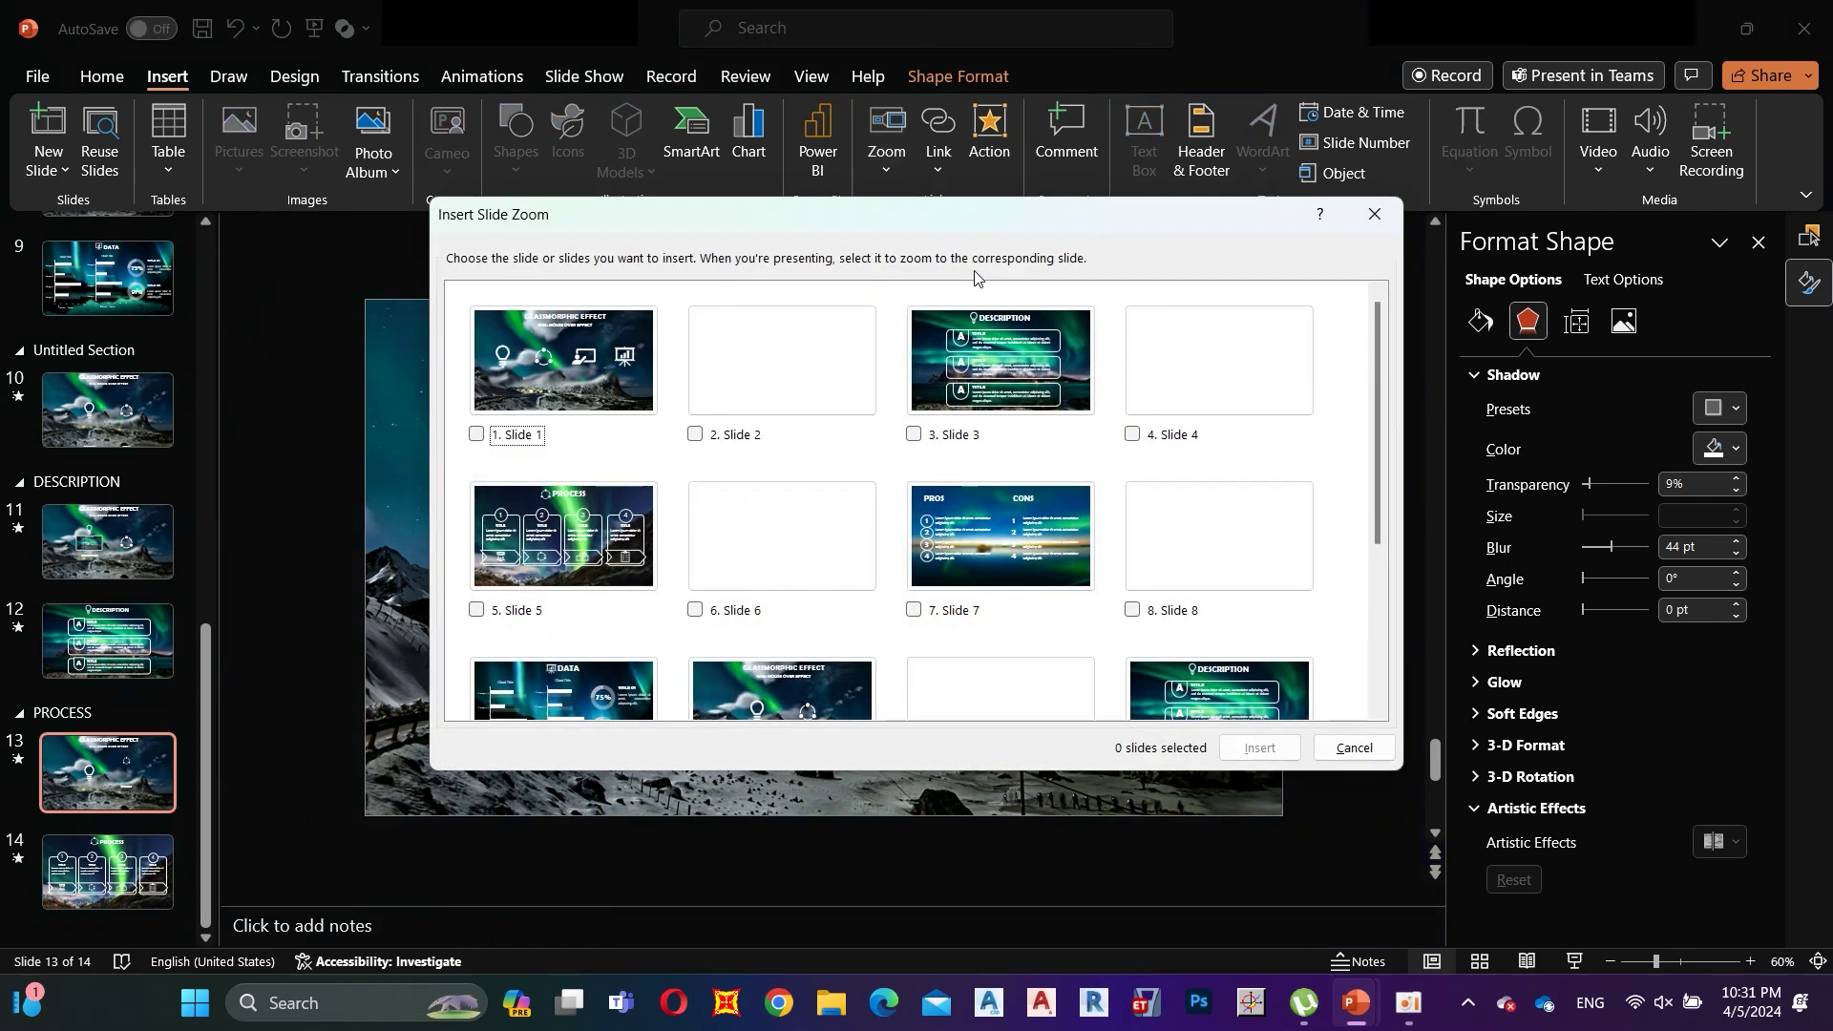
scroll(733, 569, "down", 3)
left_click(726, 649)
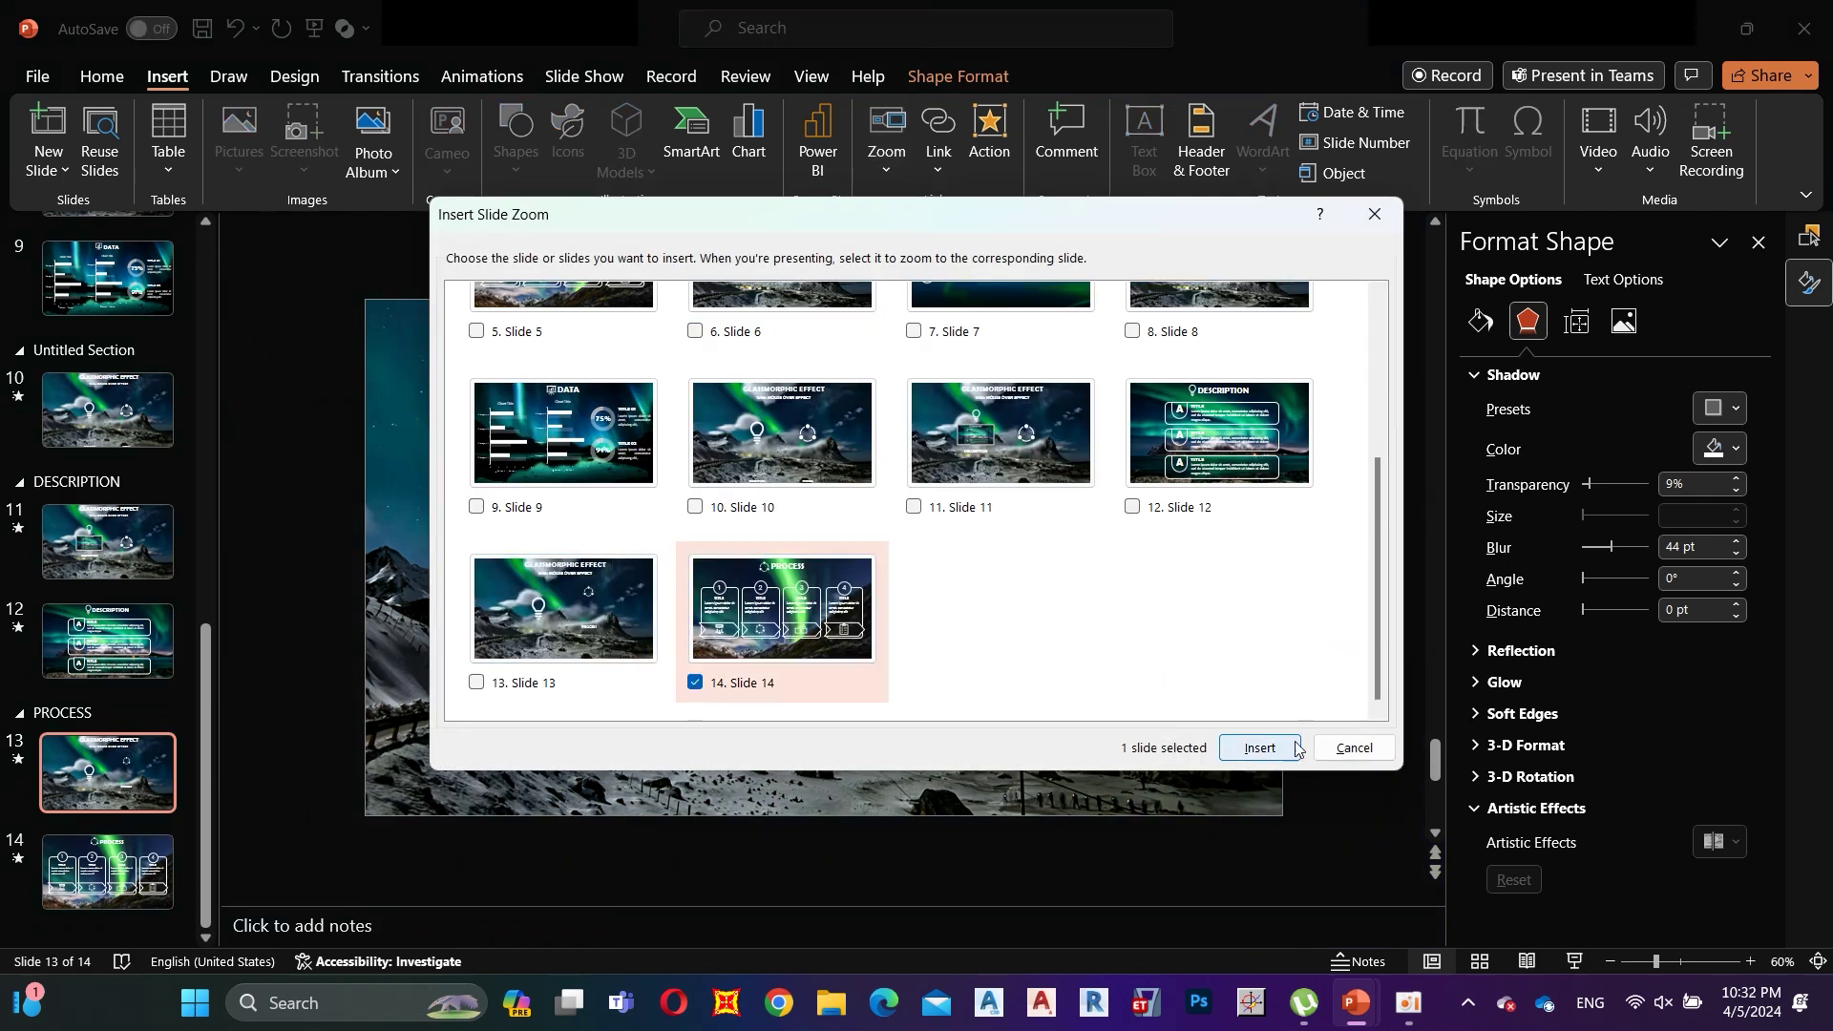
left_click(1282, 748)
Step: Shrink the slide 14 zoom, set it to return to slide 13, and change its border style
left_click_drag(711, 495, 893, 511)
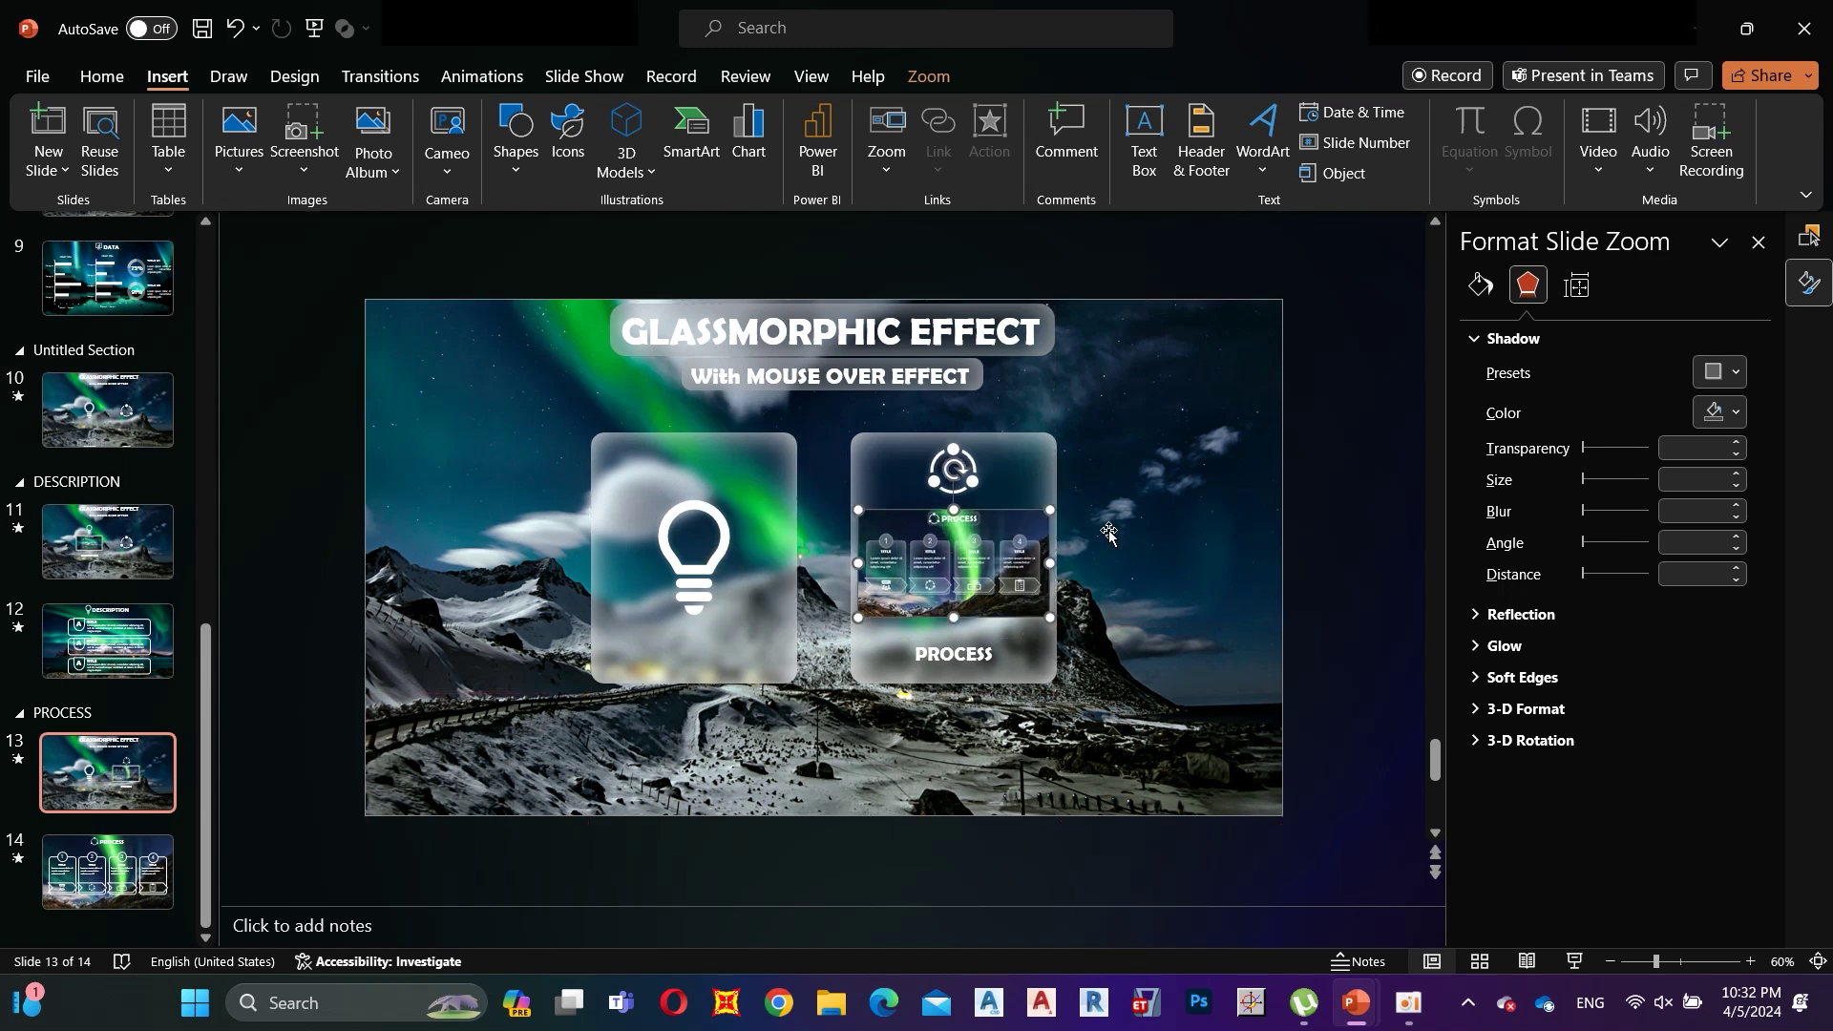
left_click(914, 84)
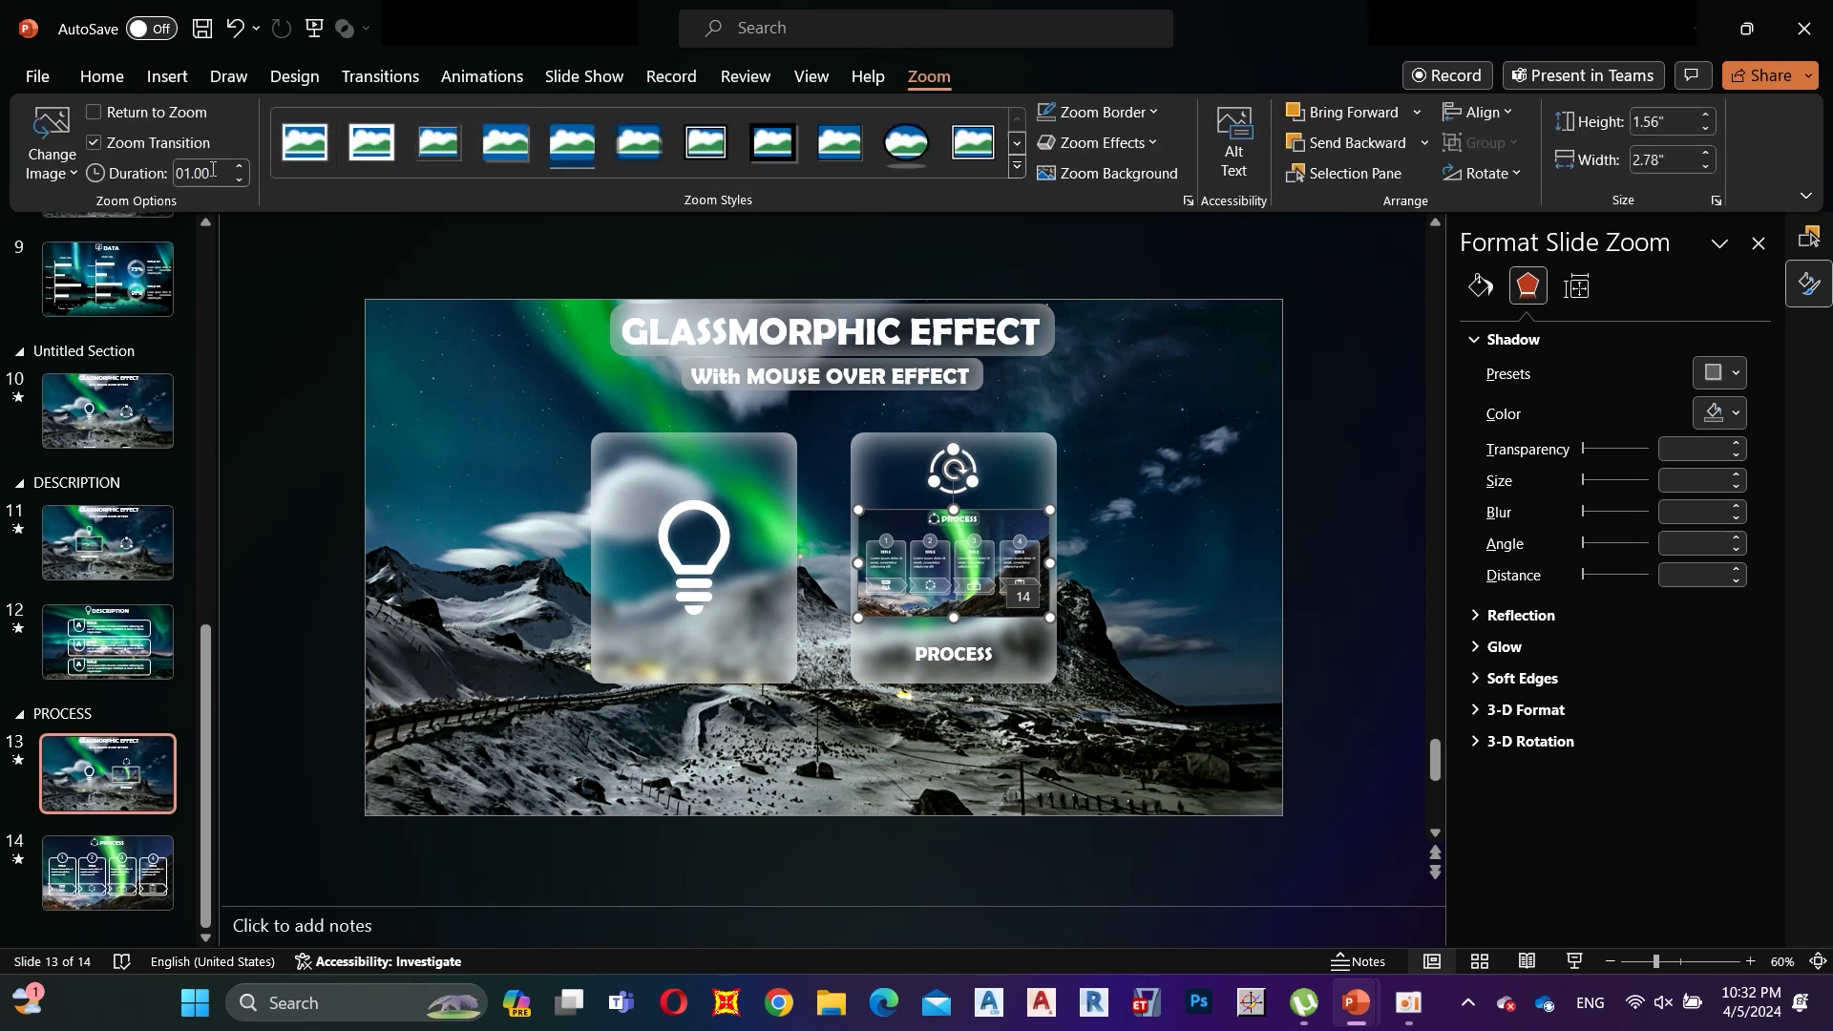
left_click(95, 113)
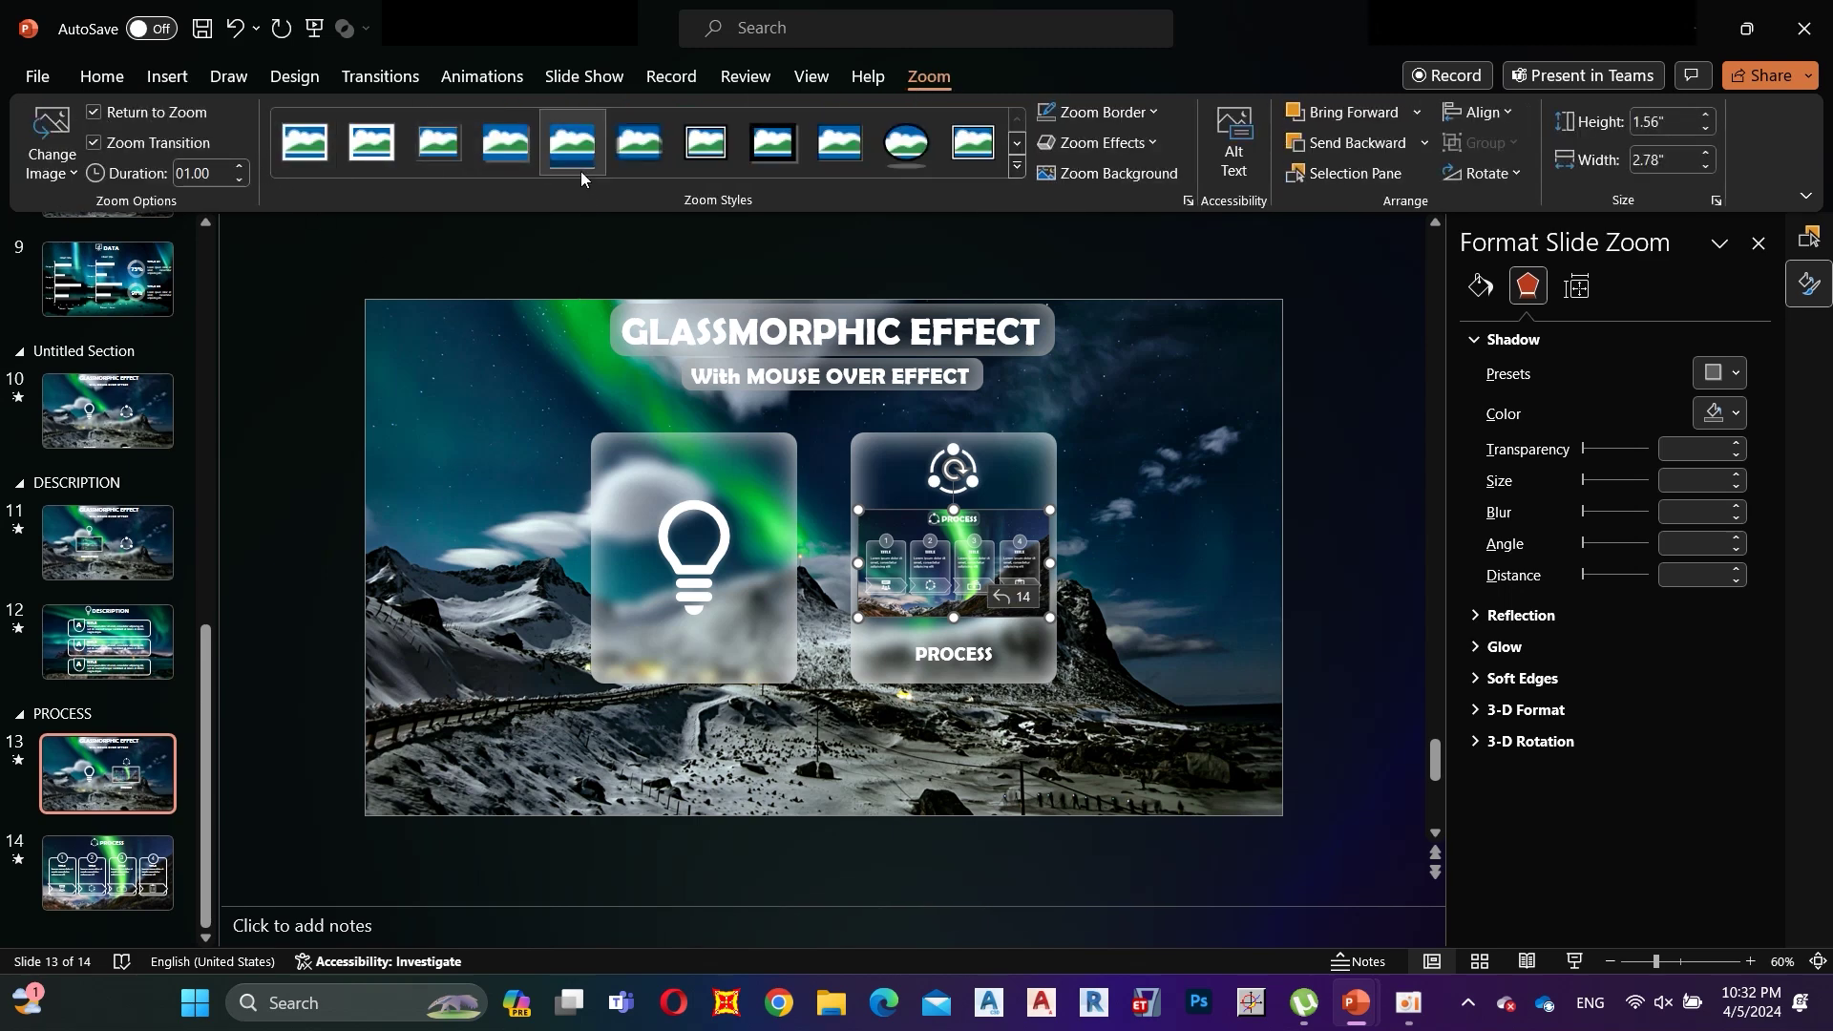
left_click(573, 143)
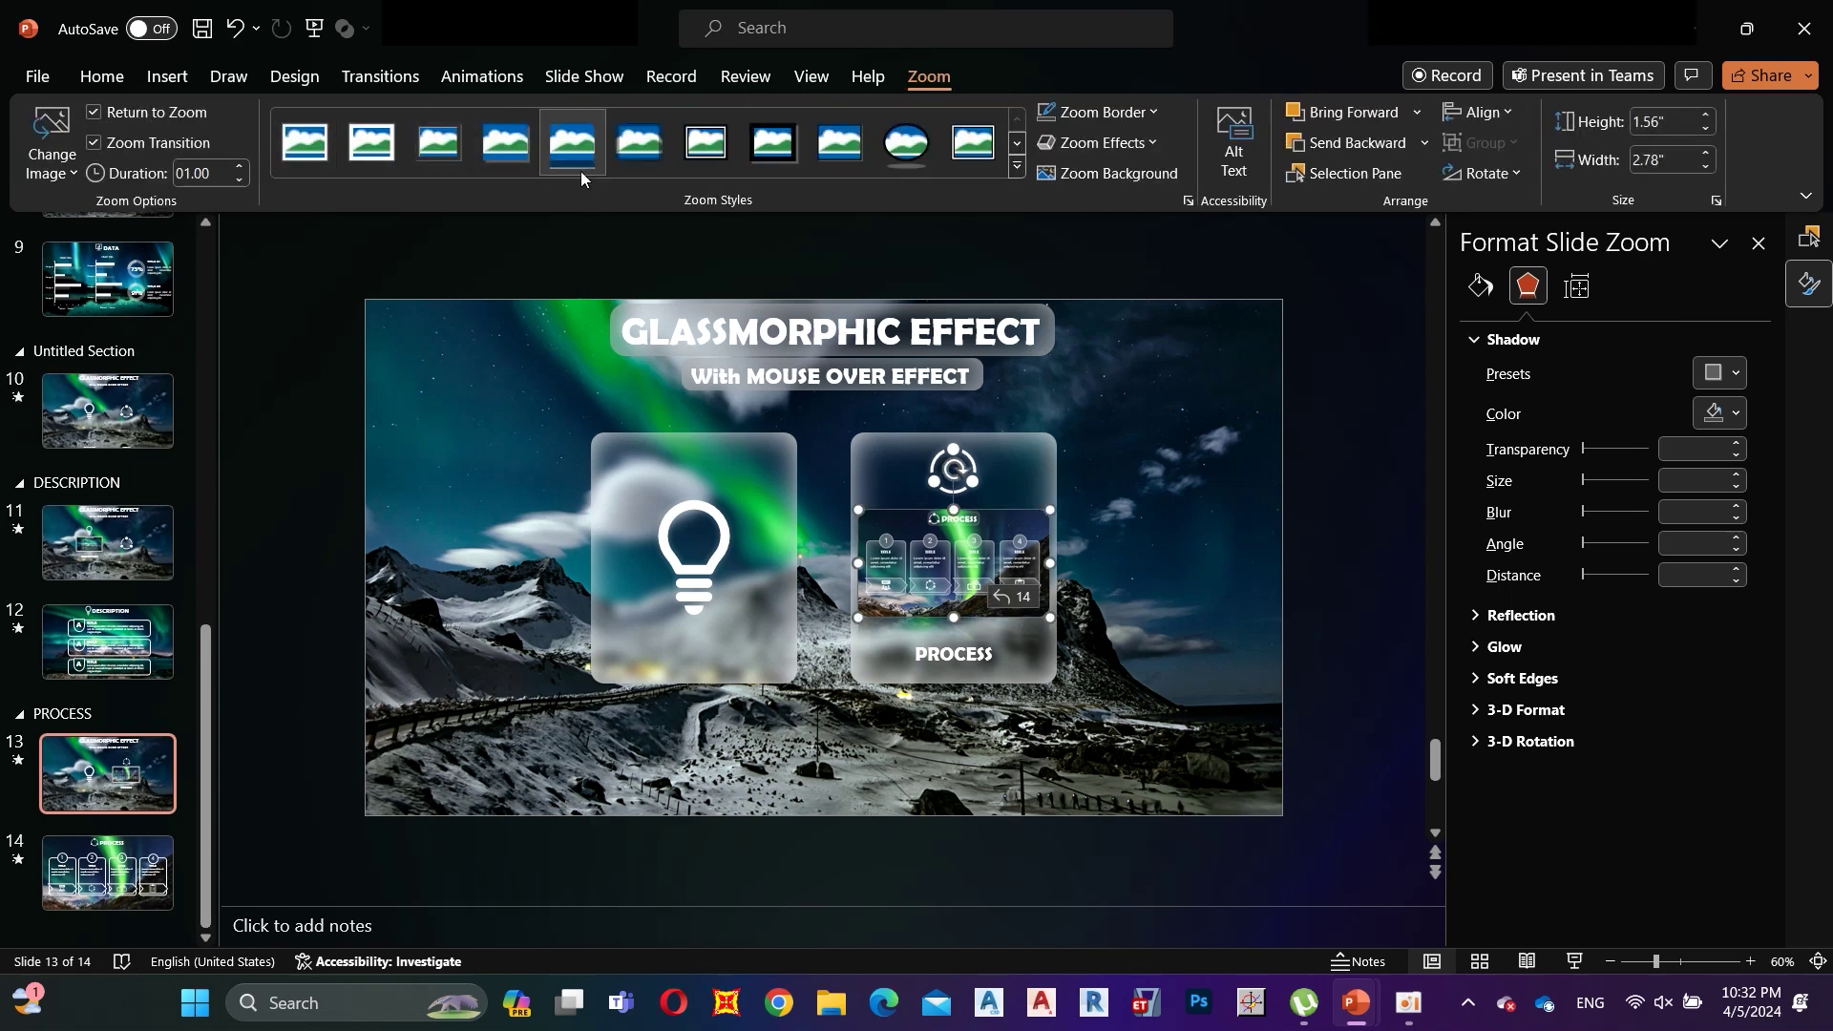
Step: Look through the Zoom Effects options and close them without applying any
left_click(1136, 145)
mouse_move(1182, 274)
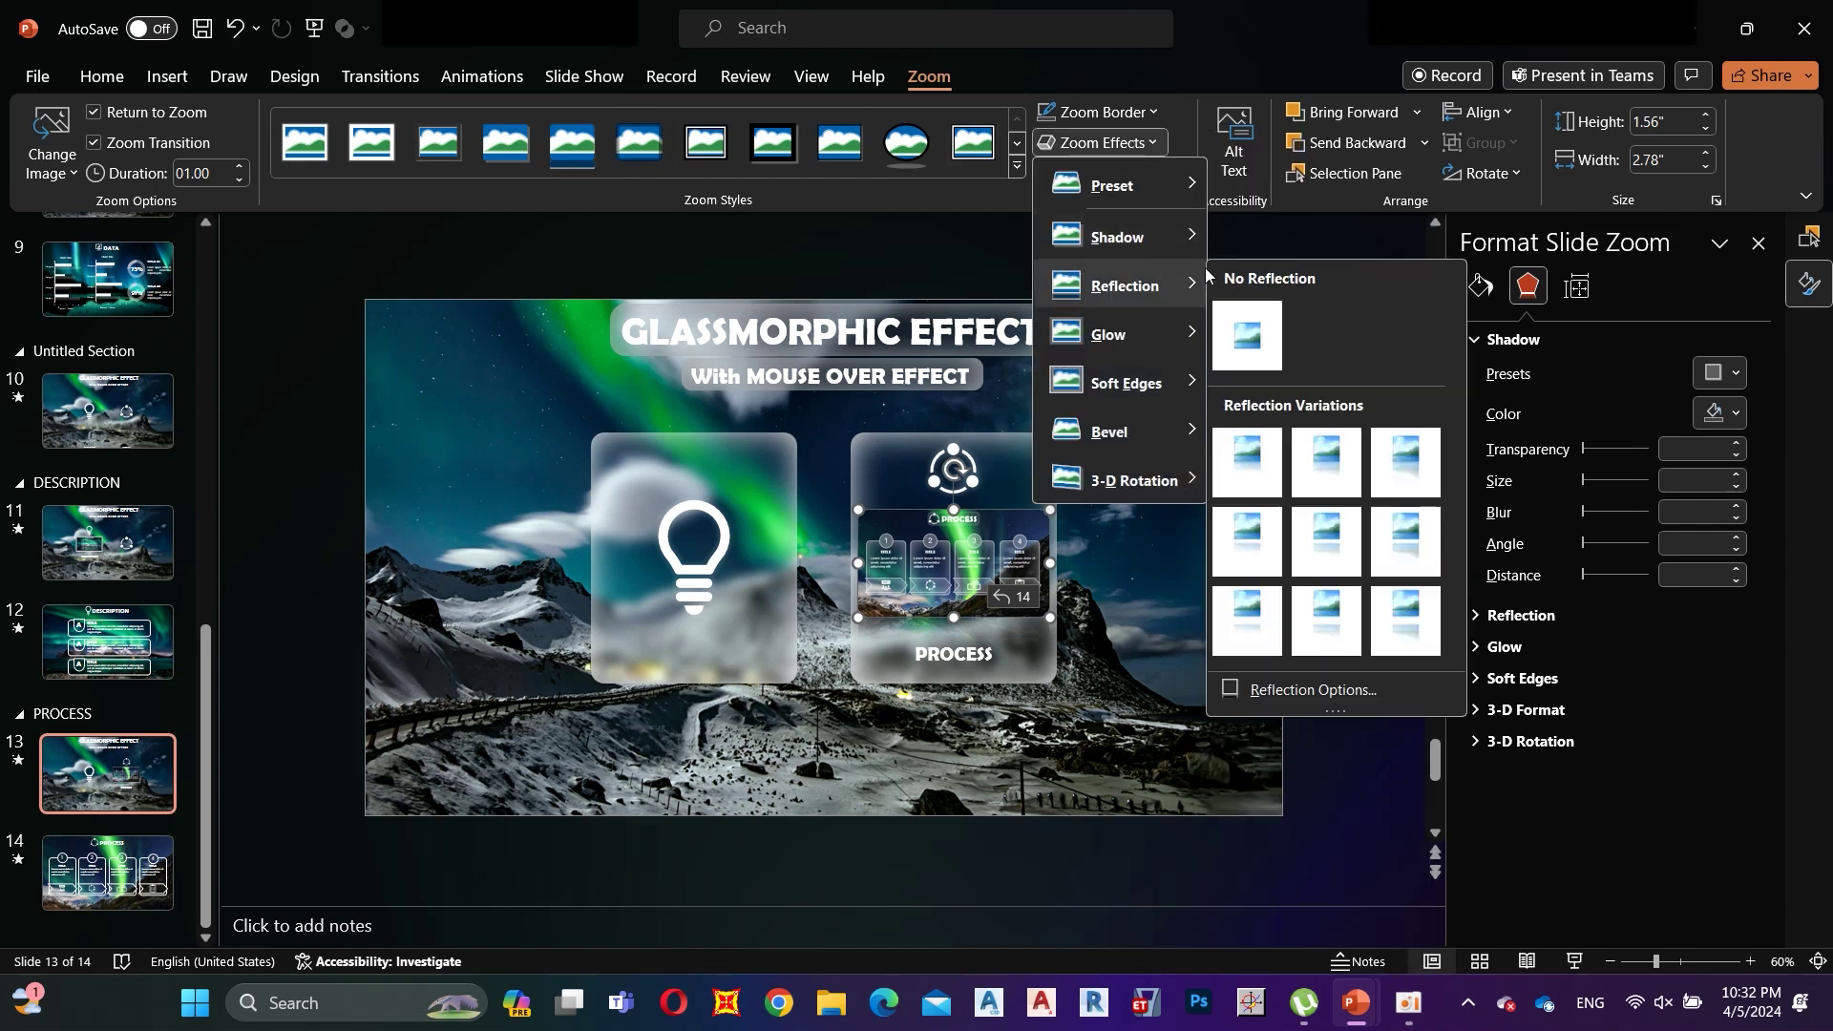
key("Escape")
key("Escape")
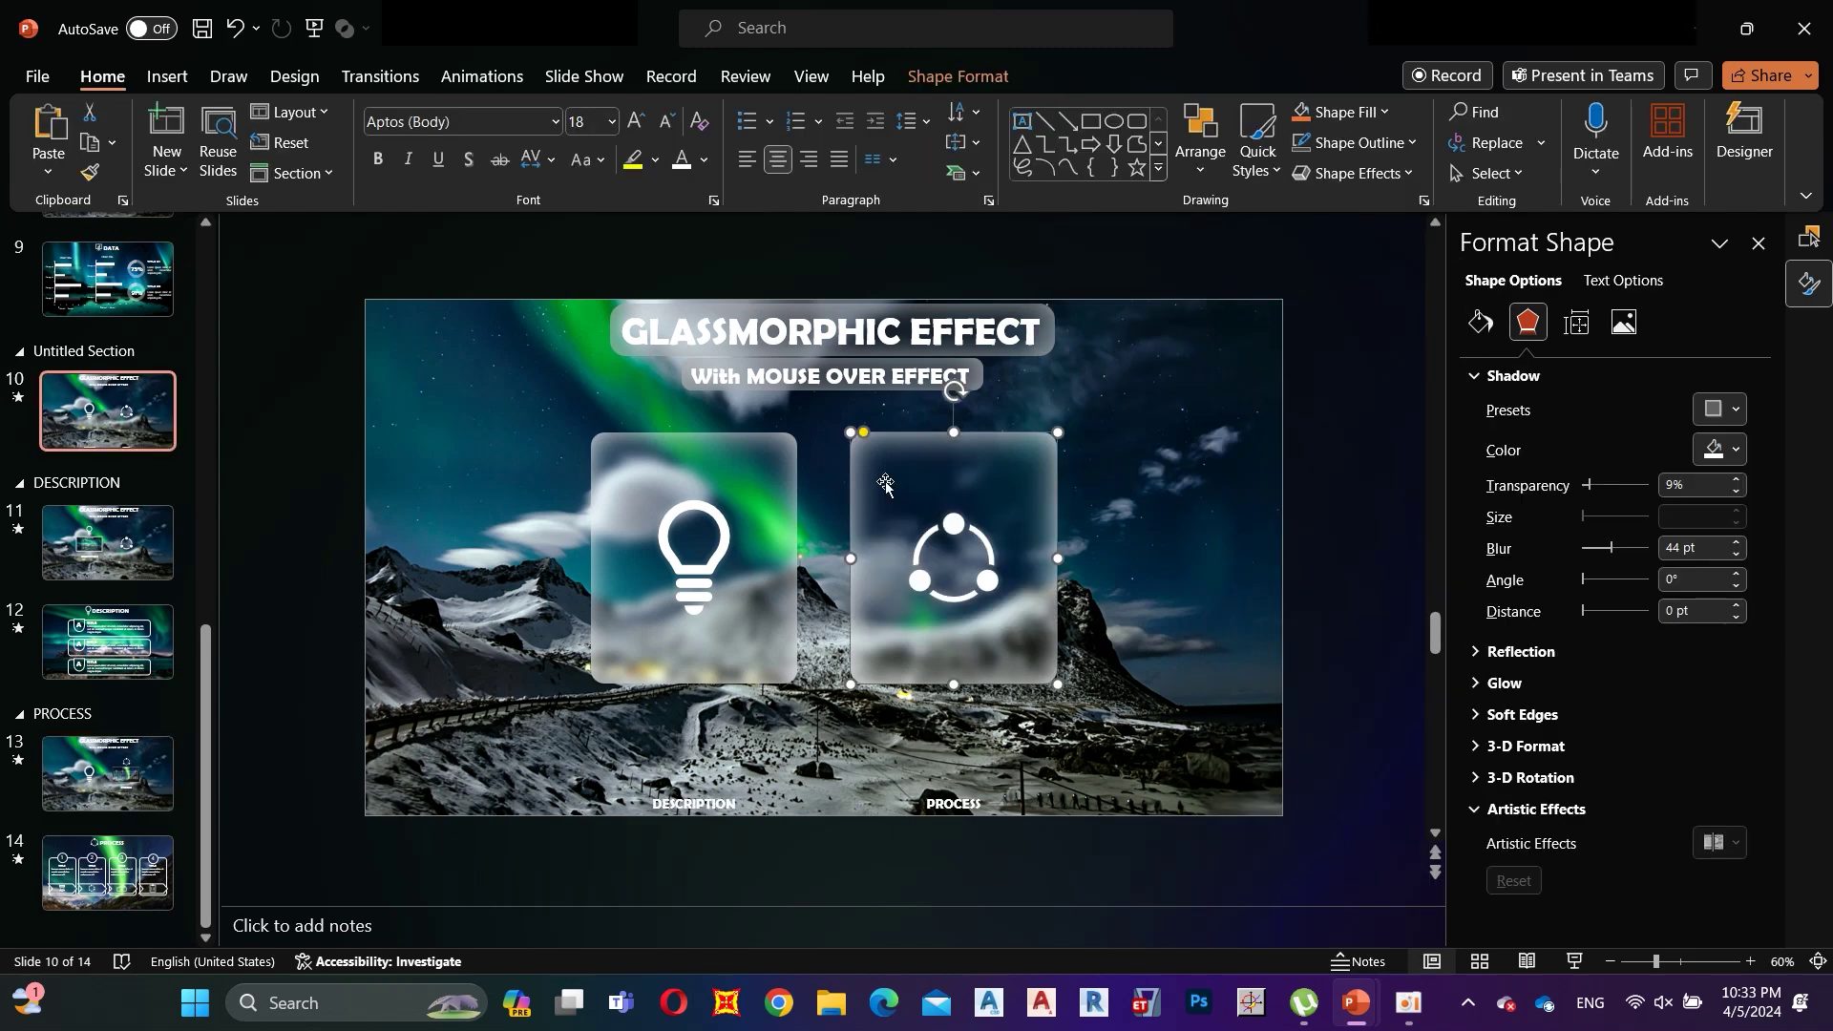
Step: Give the PROCESS card a Mouse Over action that hyperlinks to slide 13
left_click(168, 80)
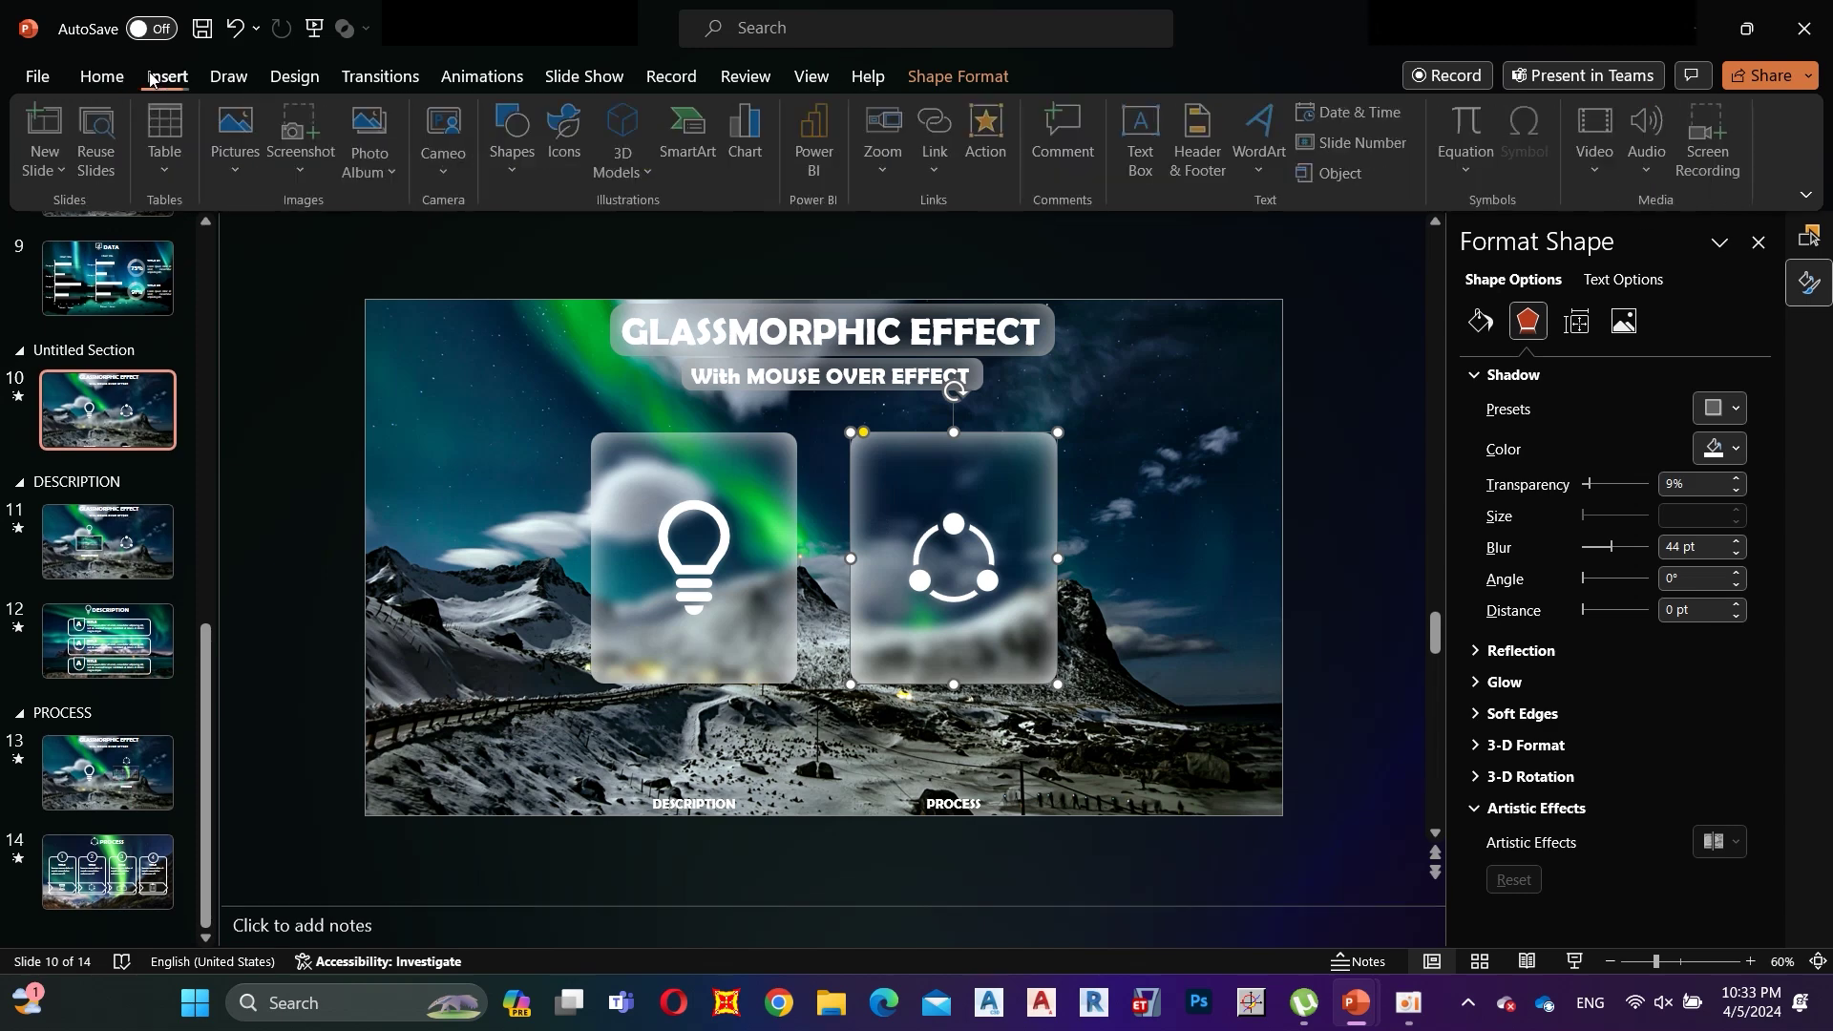
left_click(1009, 148)
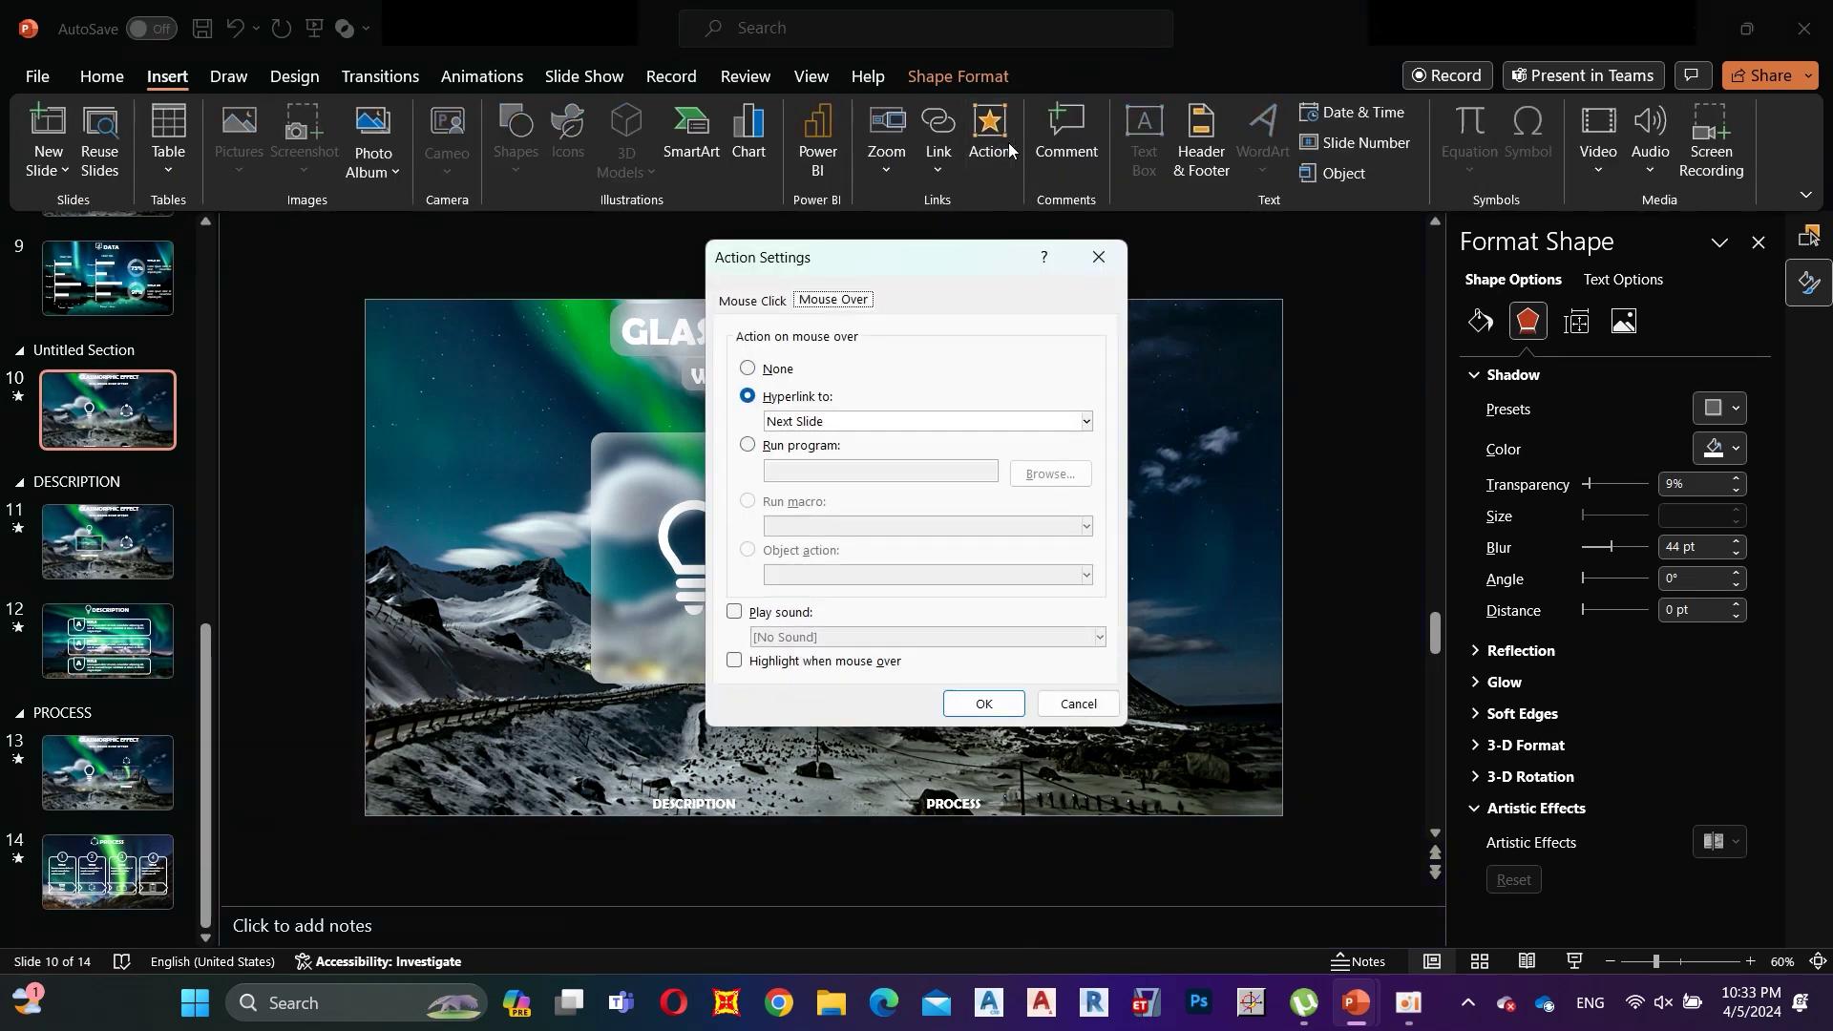
key("Tab")
left_click(1087, 422)
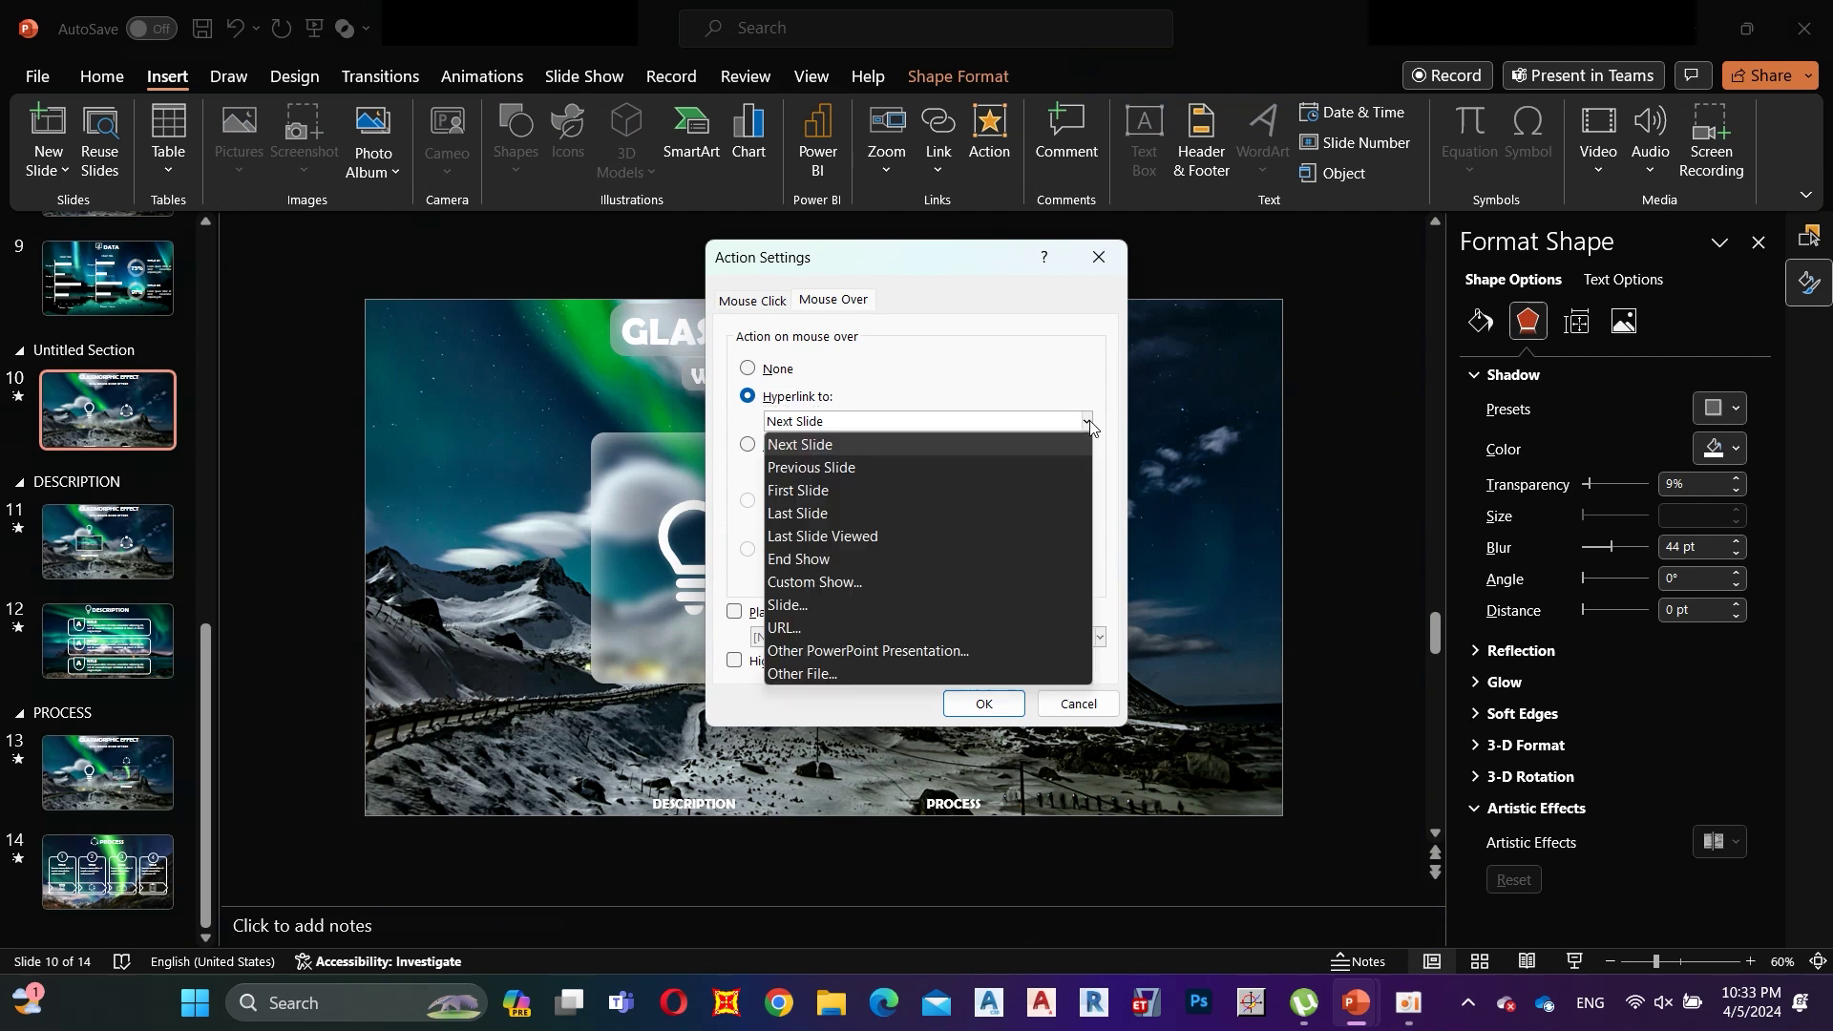
left_click(792, 605)
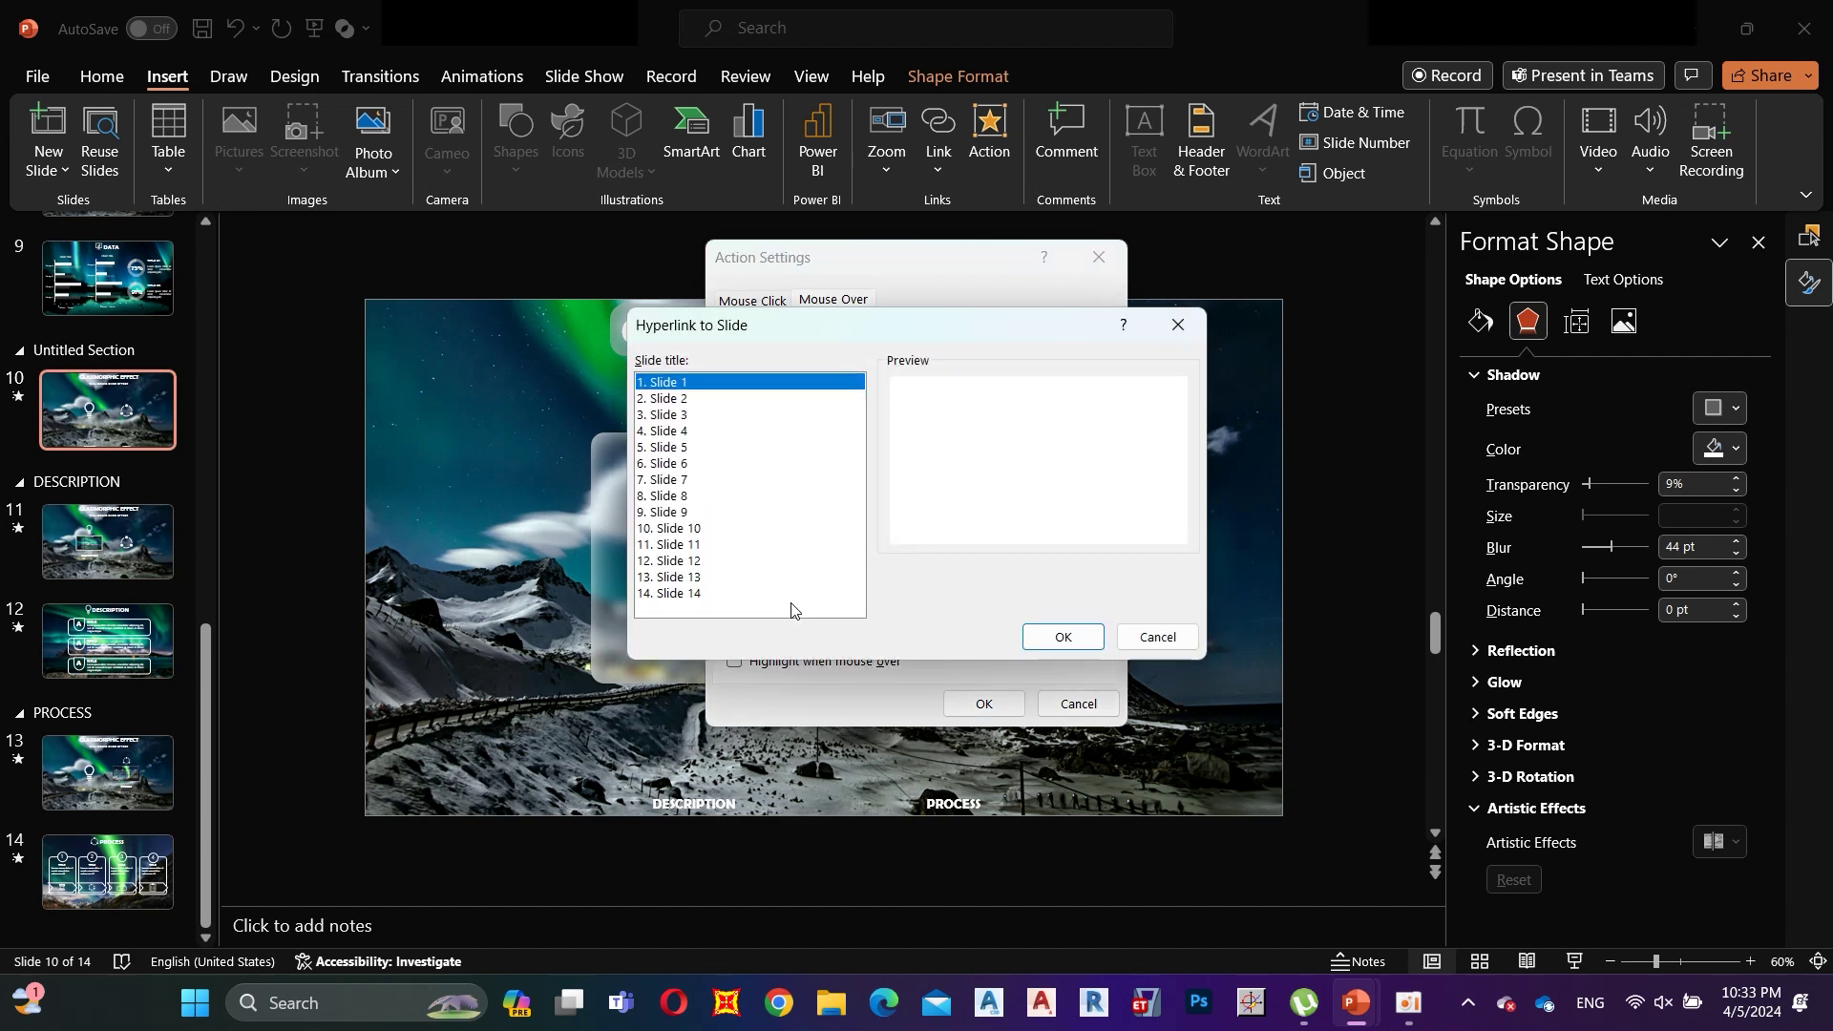
left_click(695, 579)
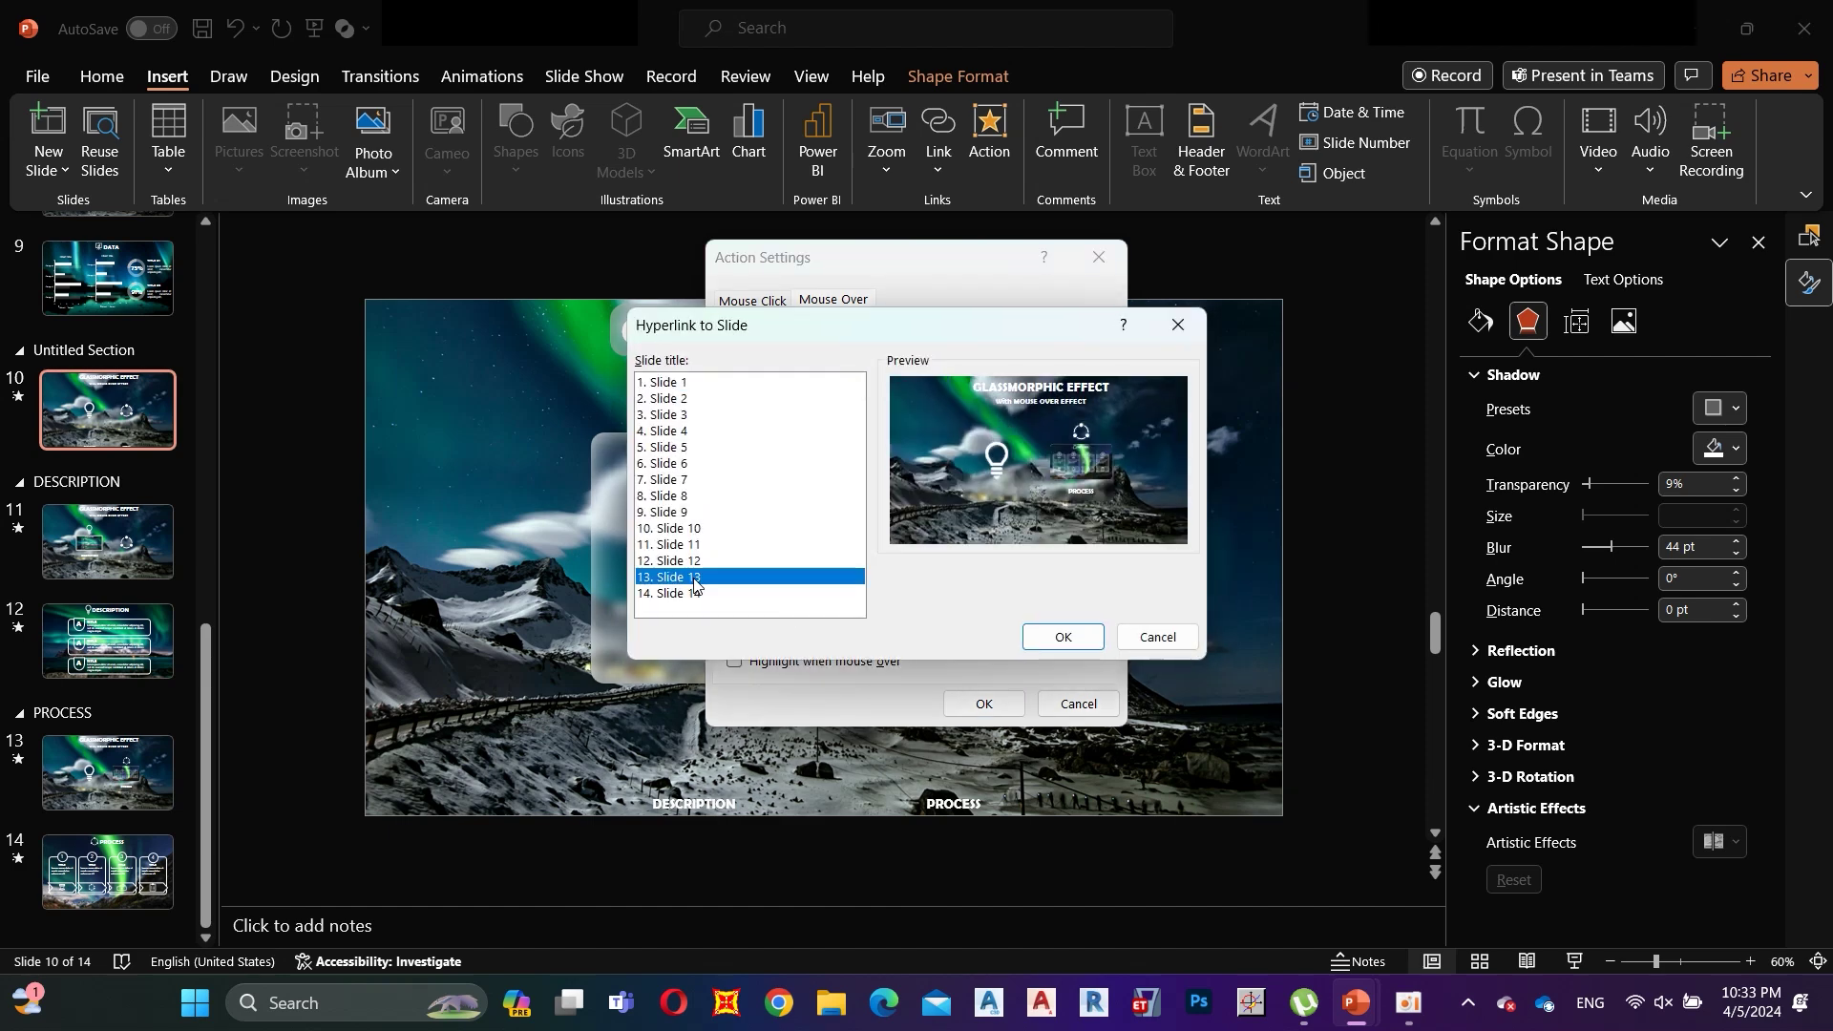
left_click(1042, 637)
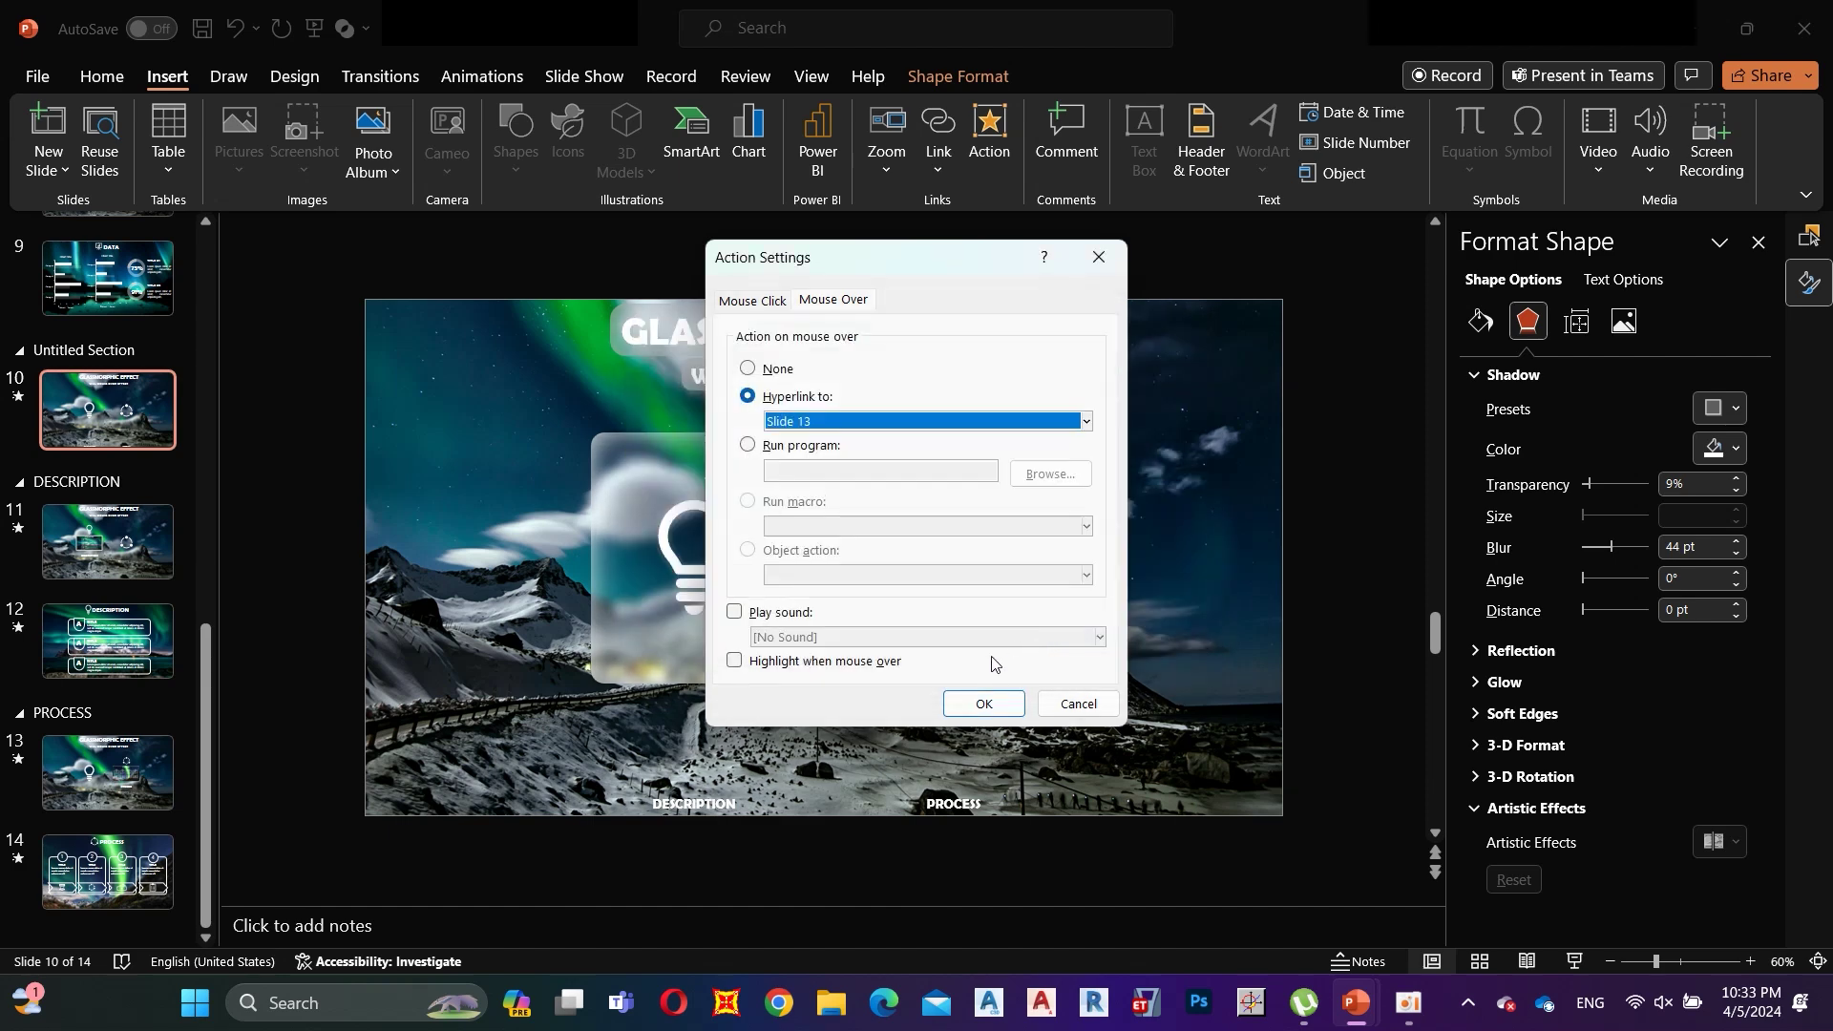
left_click(979, 702)
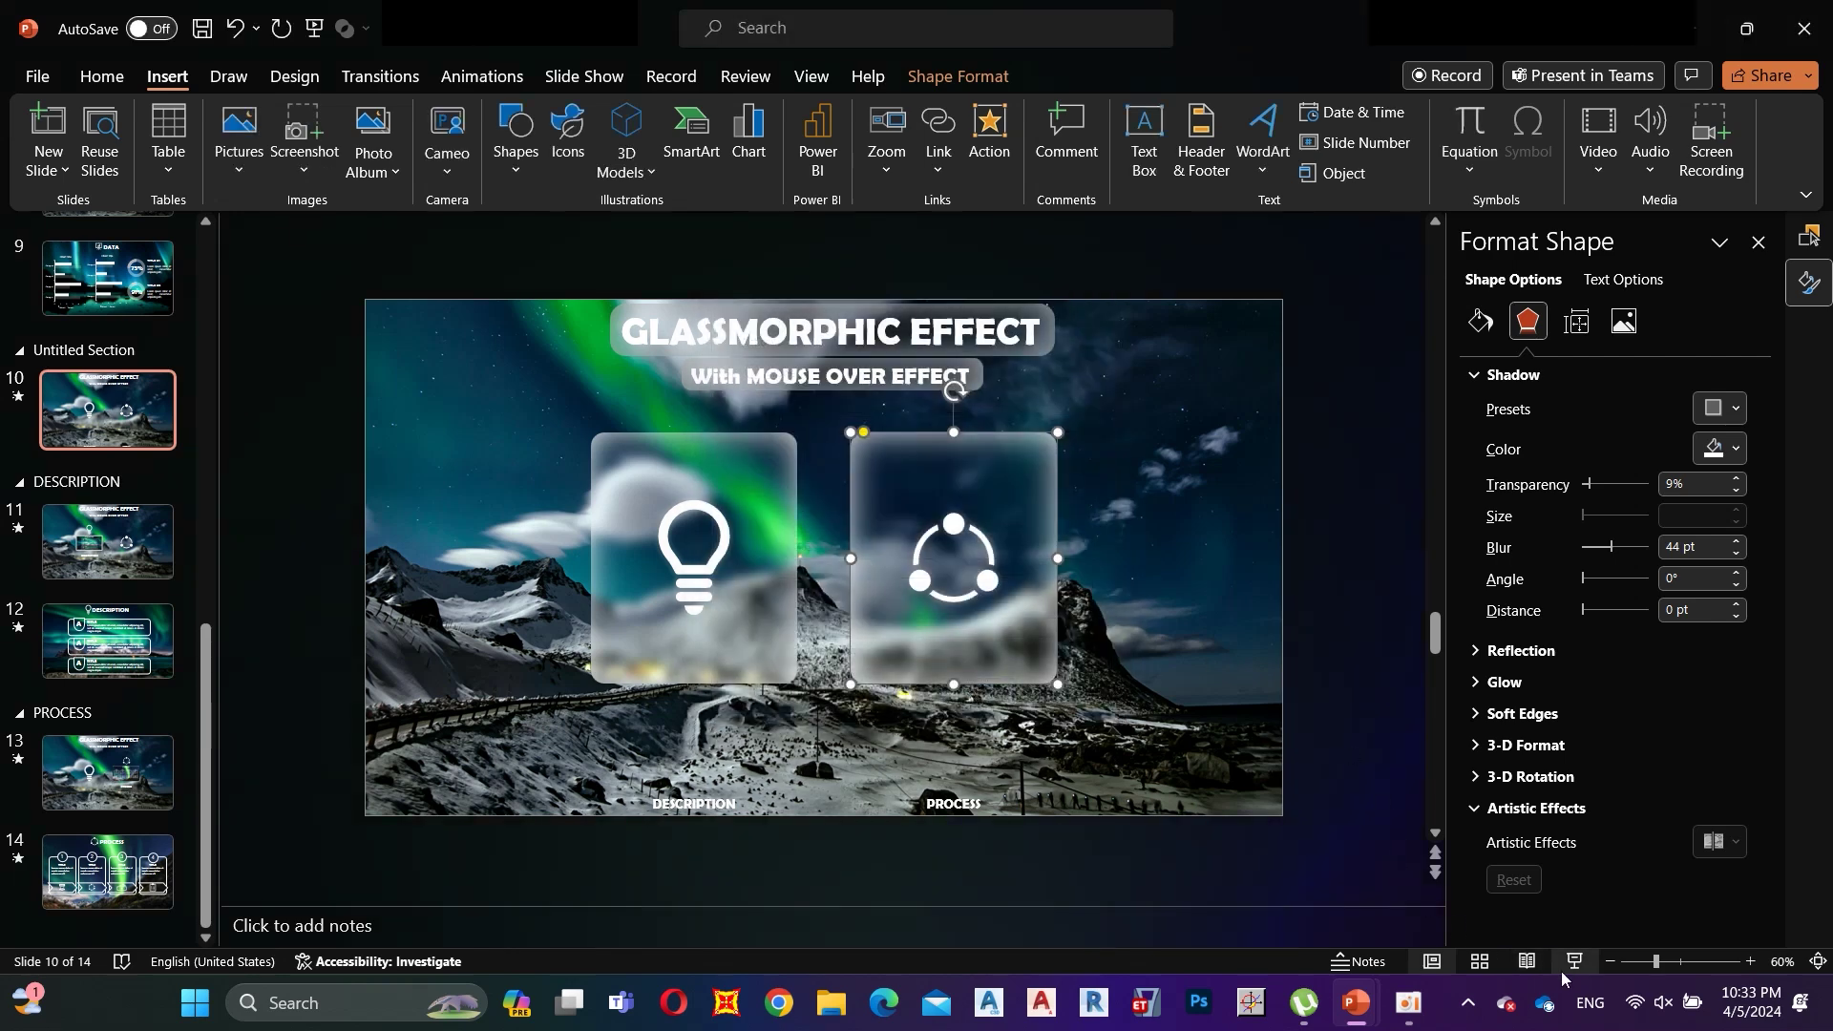
Step: Add a Mouse Over hyperlink to Slide 10 on slide 13's background picture
left_click(155, 795)
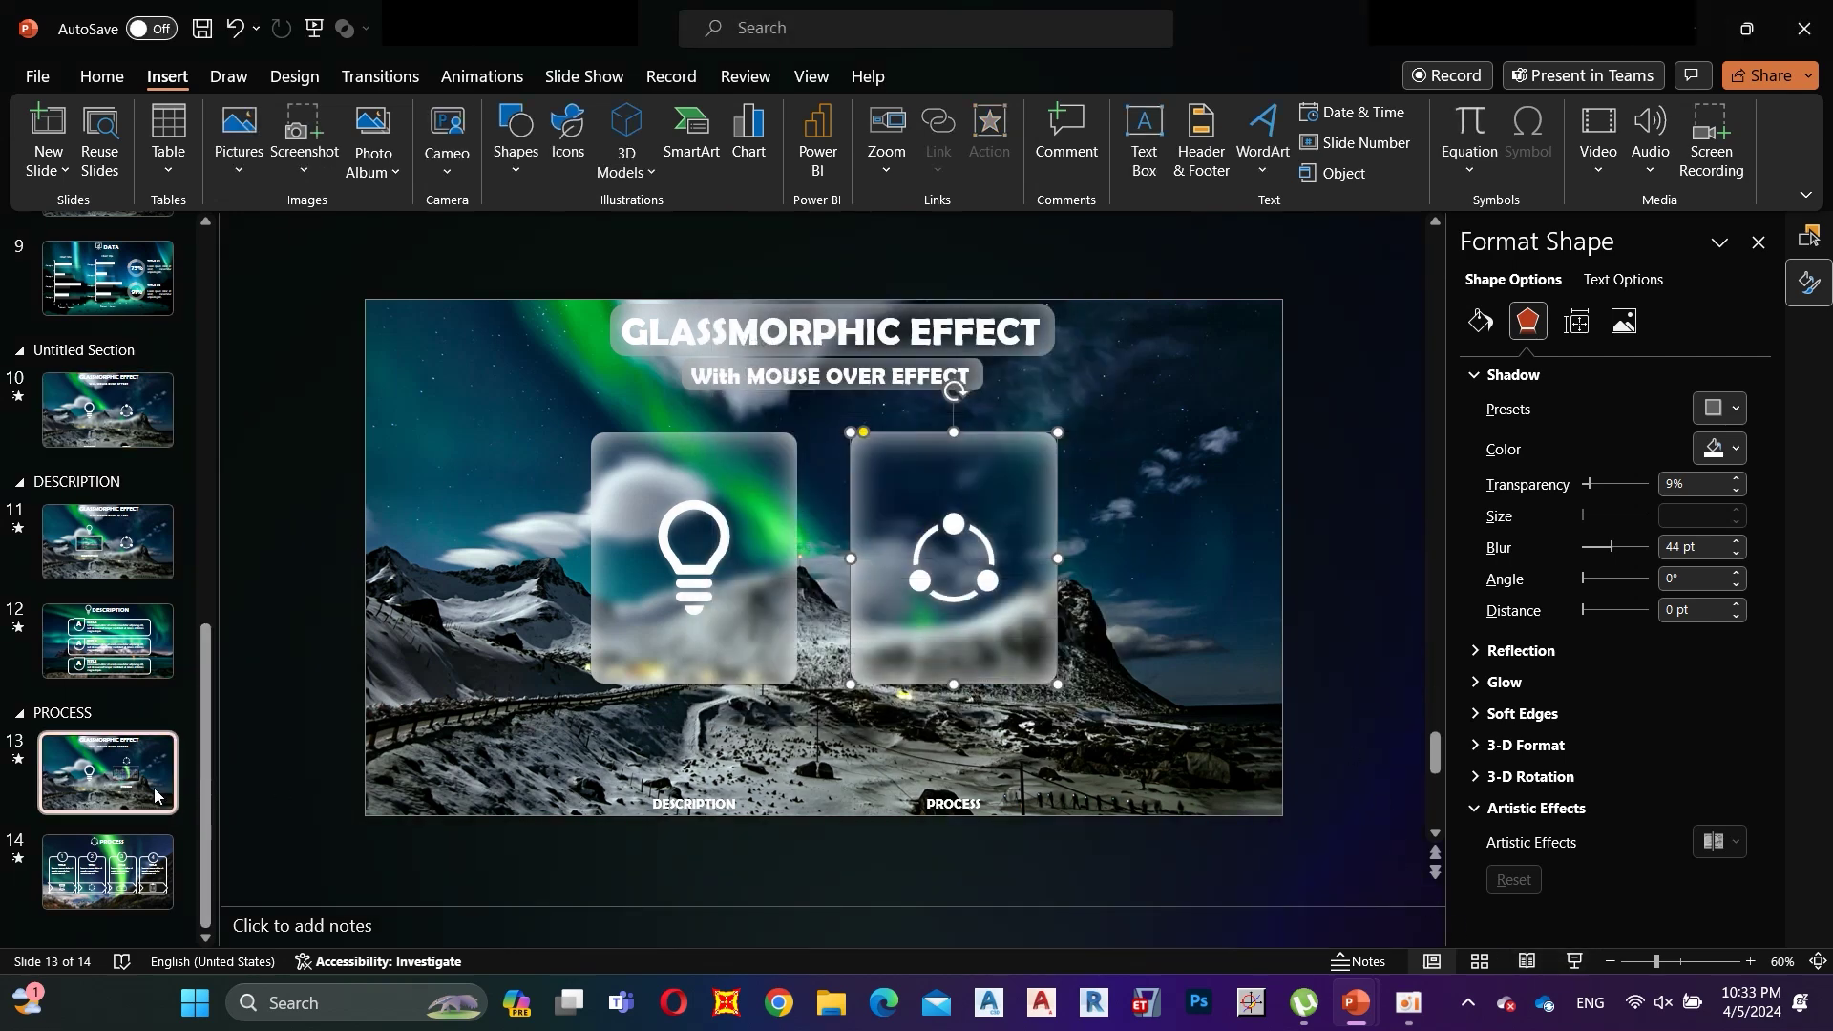
left_click(403, 436)
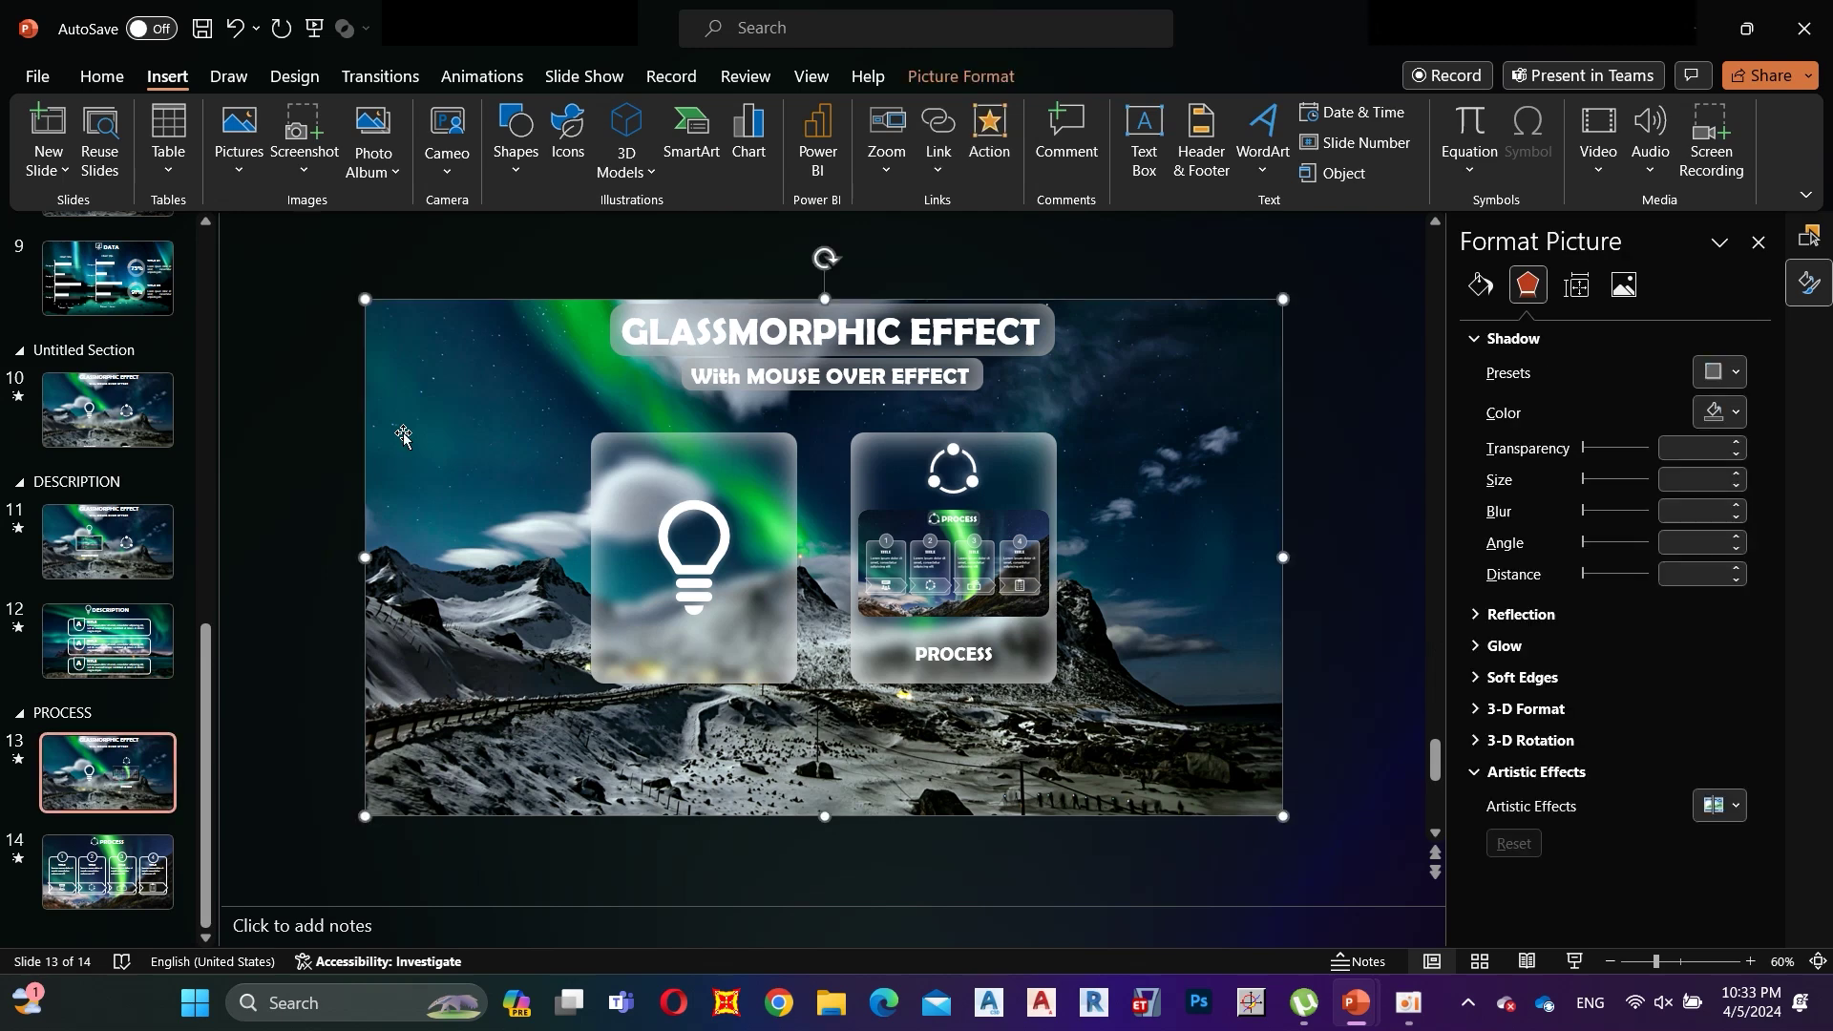
left_click(993, 133)
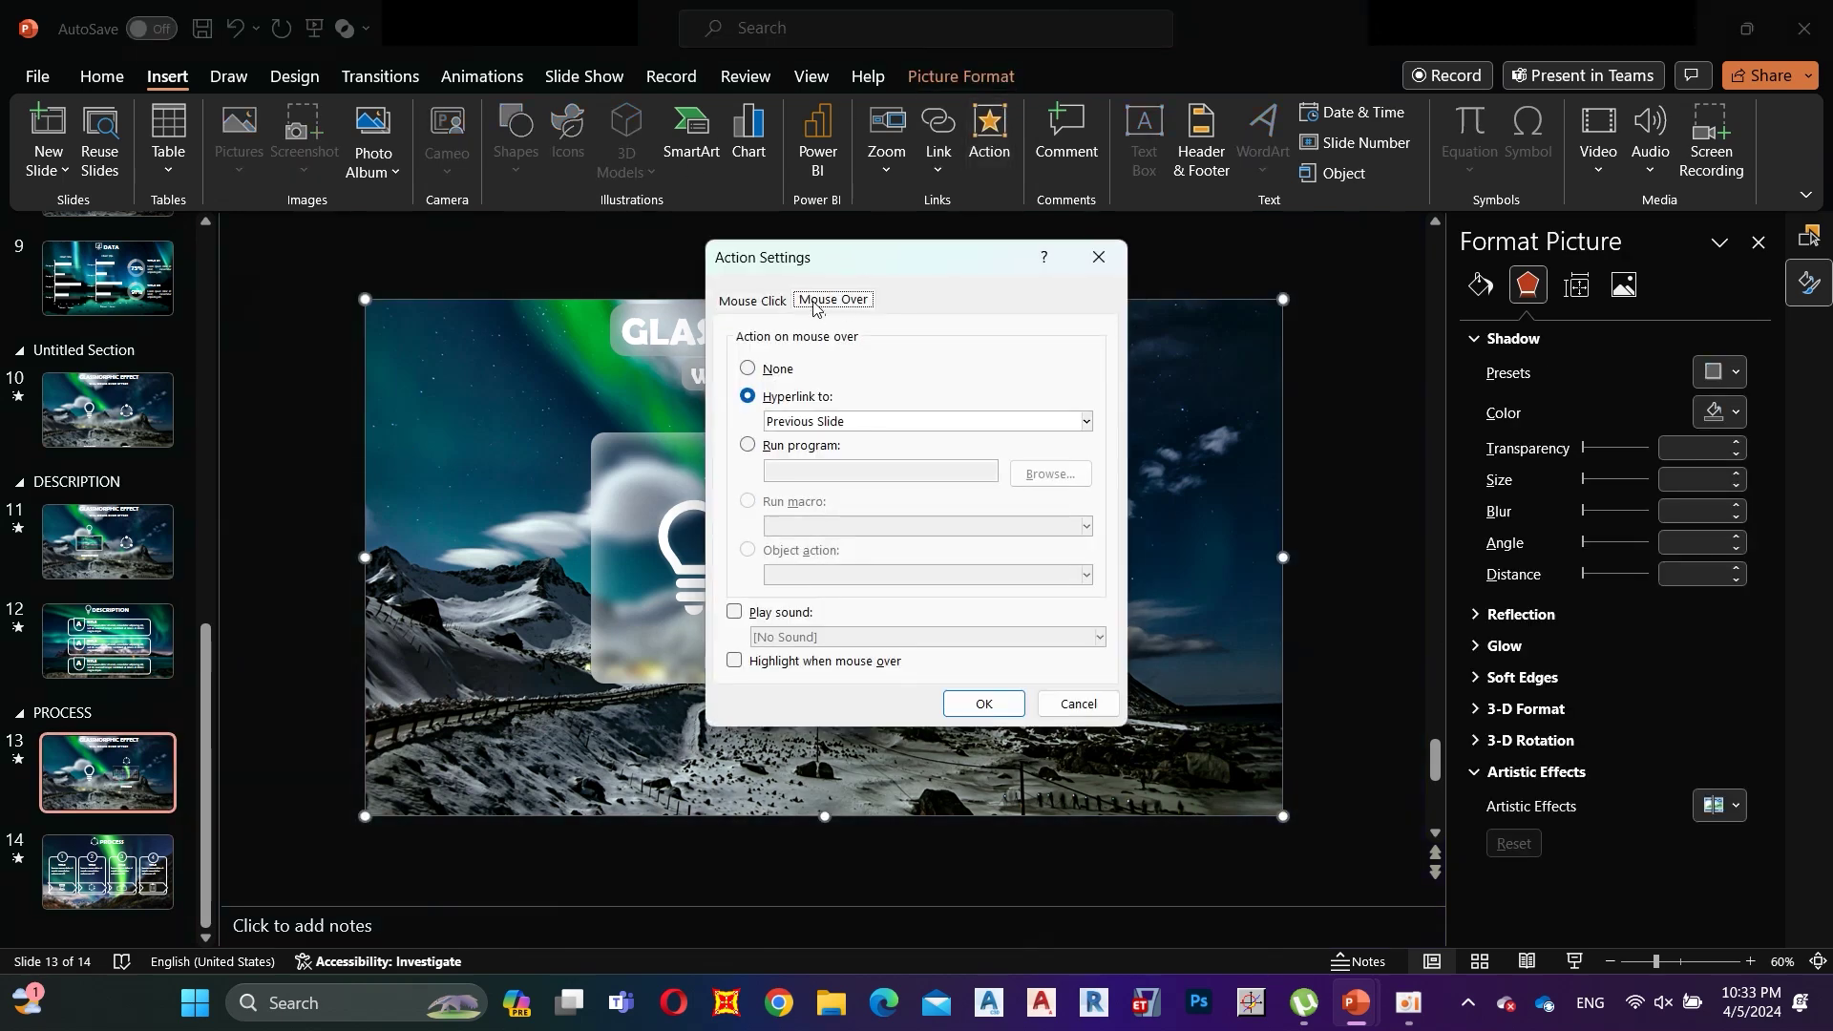
left_click(1088, 421)
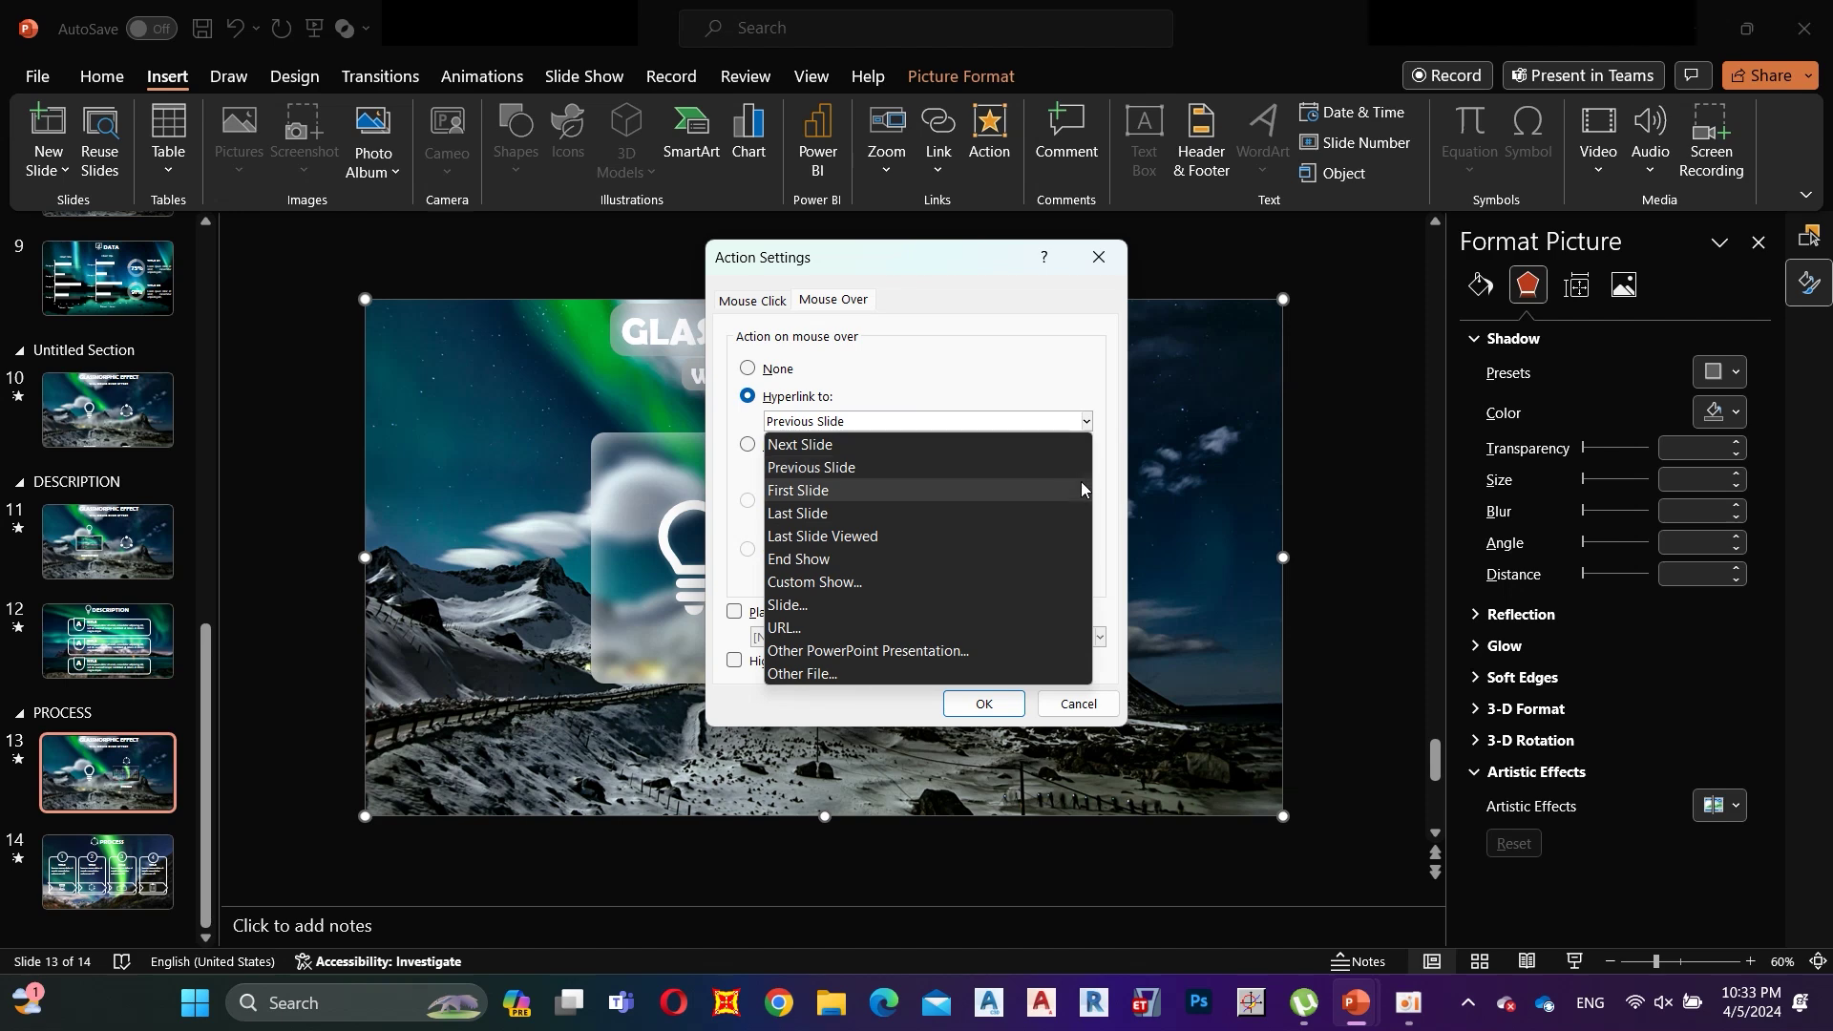
left_click(804, 618)
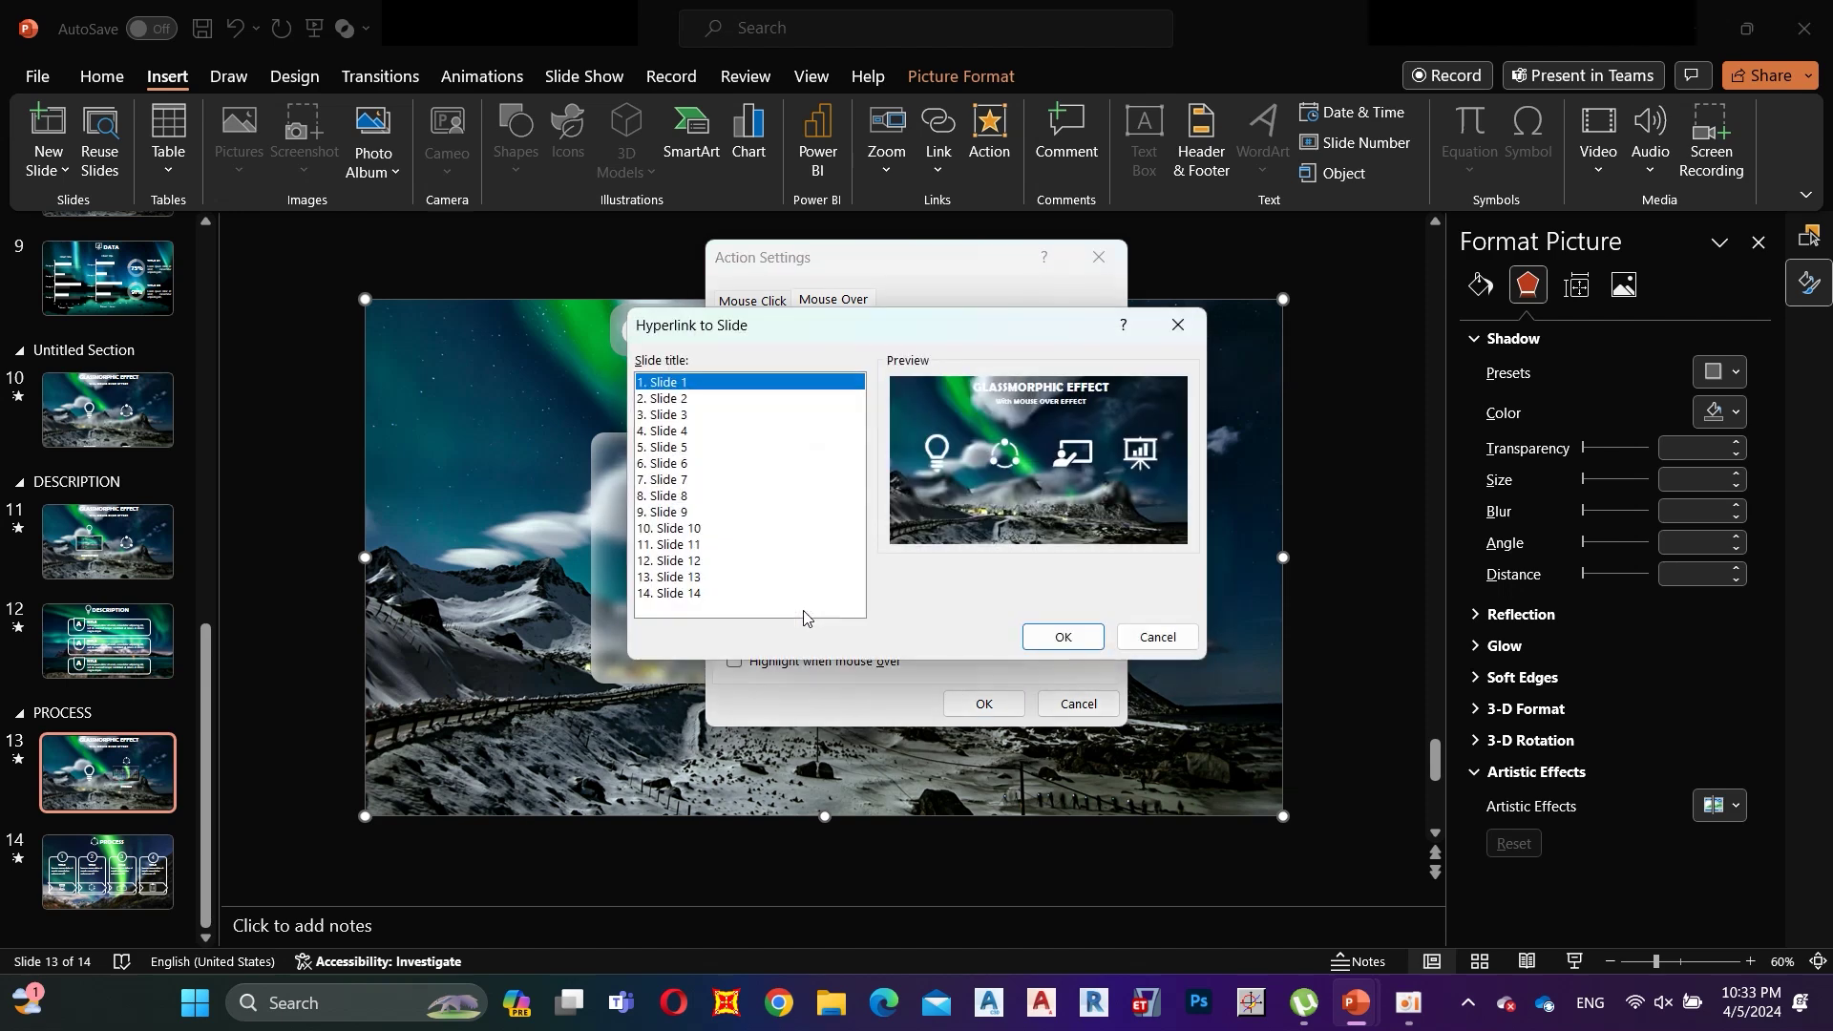
left_click(693, 530)
left_click(1083, 637)
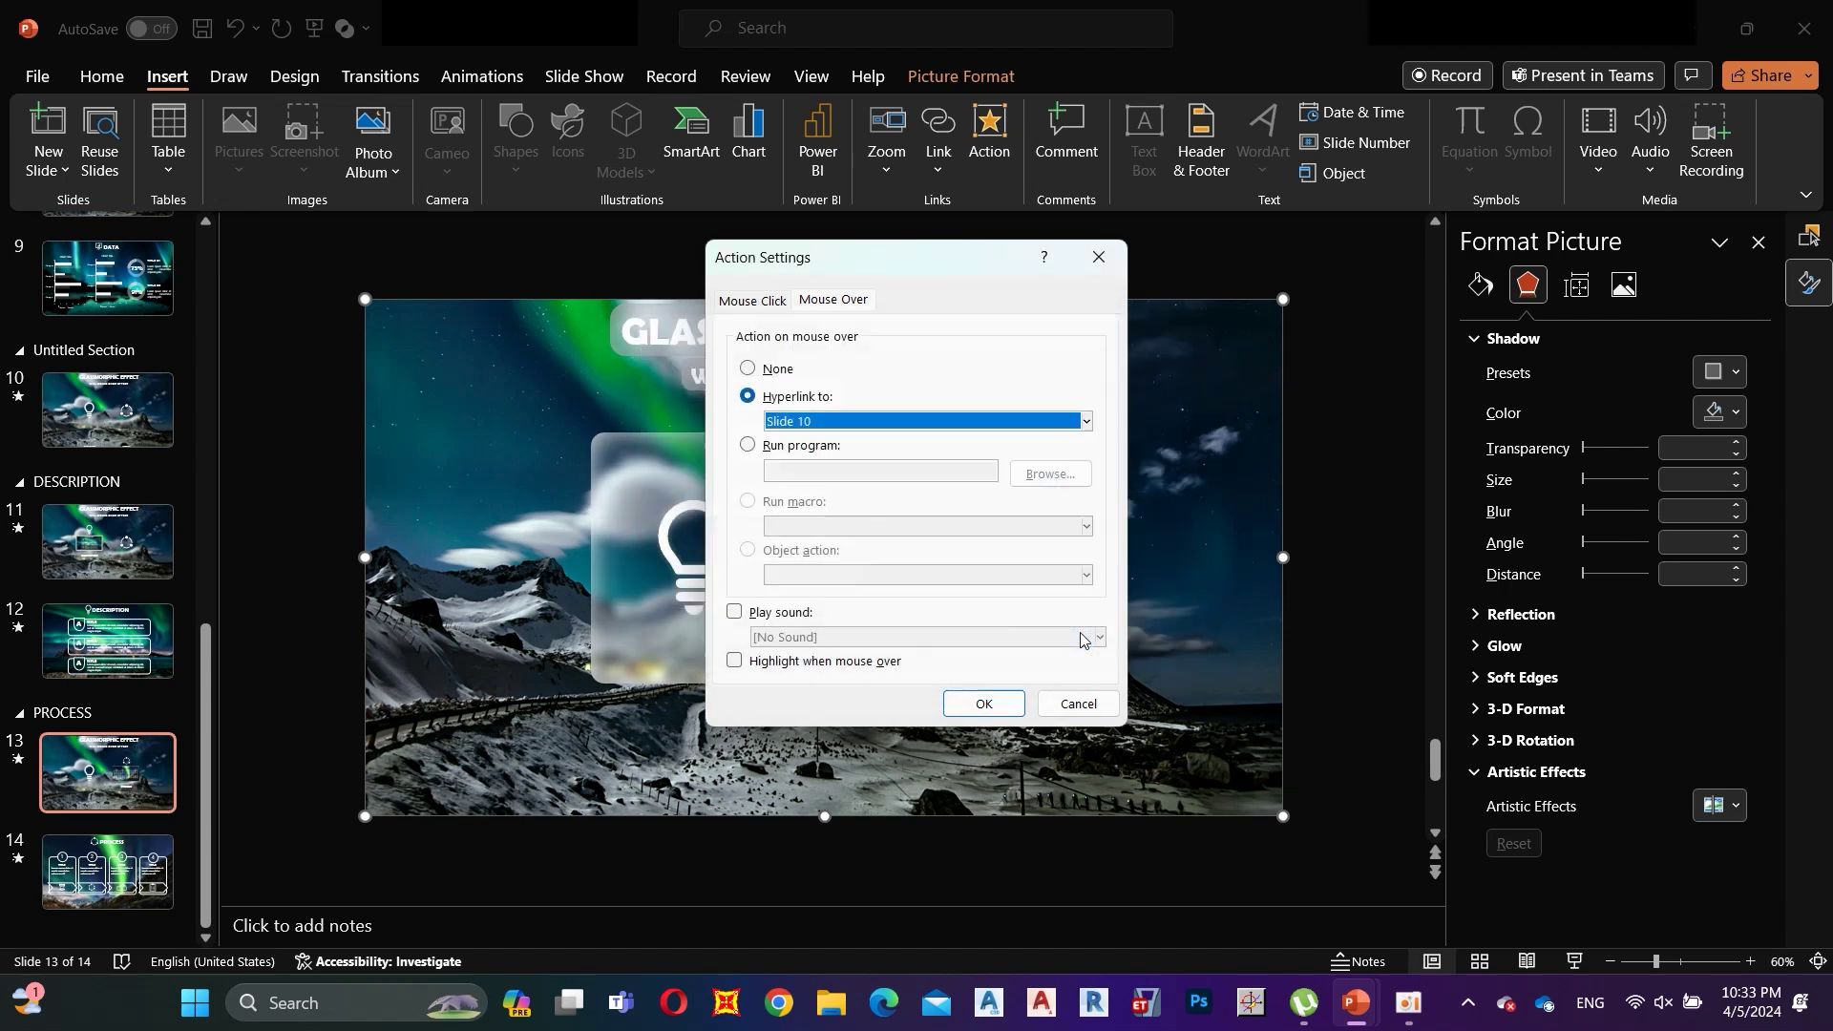
left_click(980, 704)
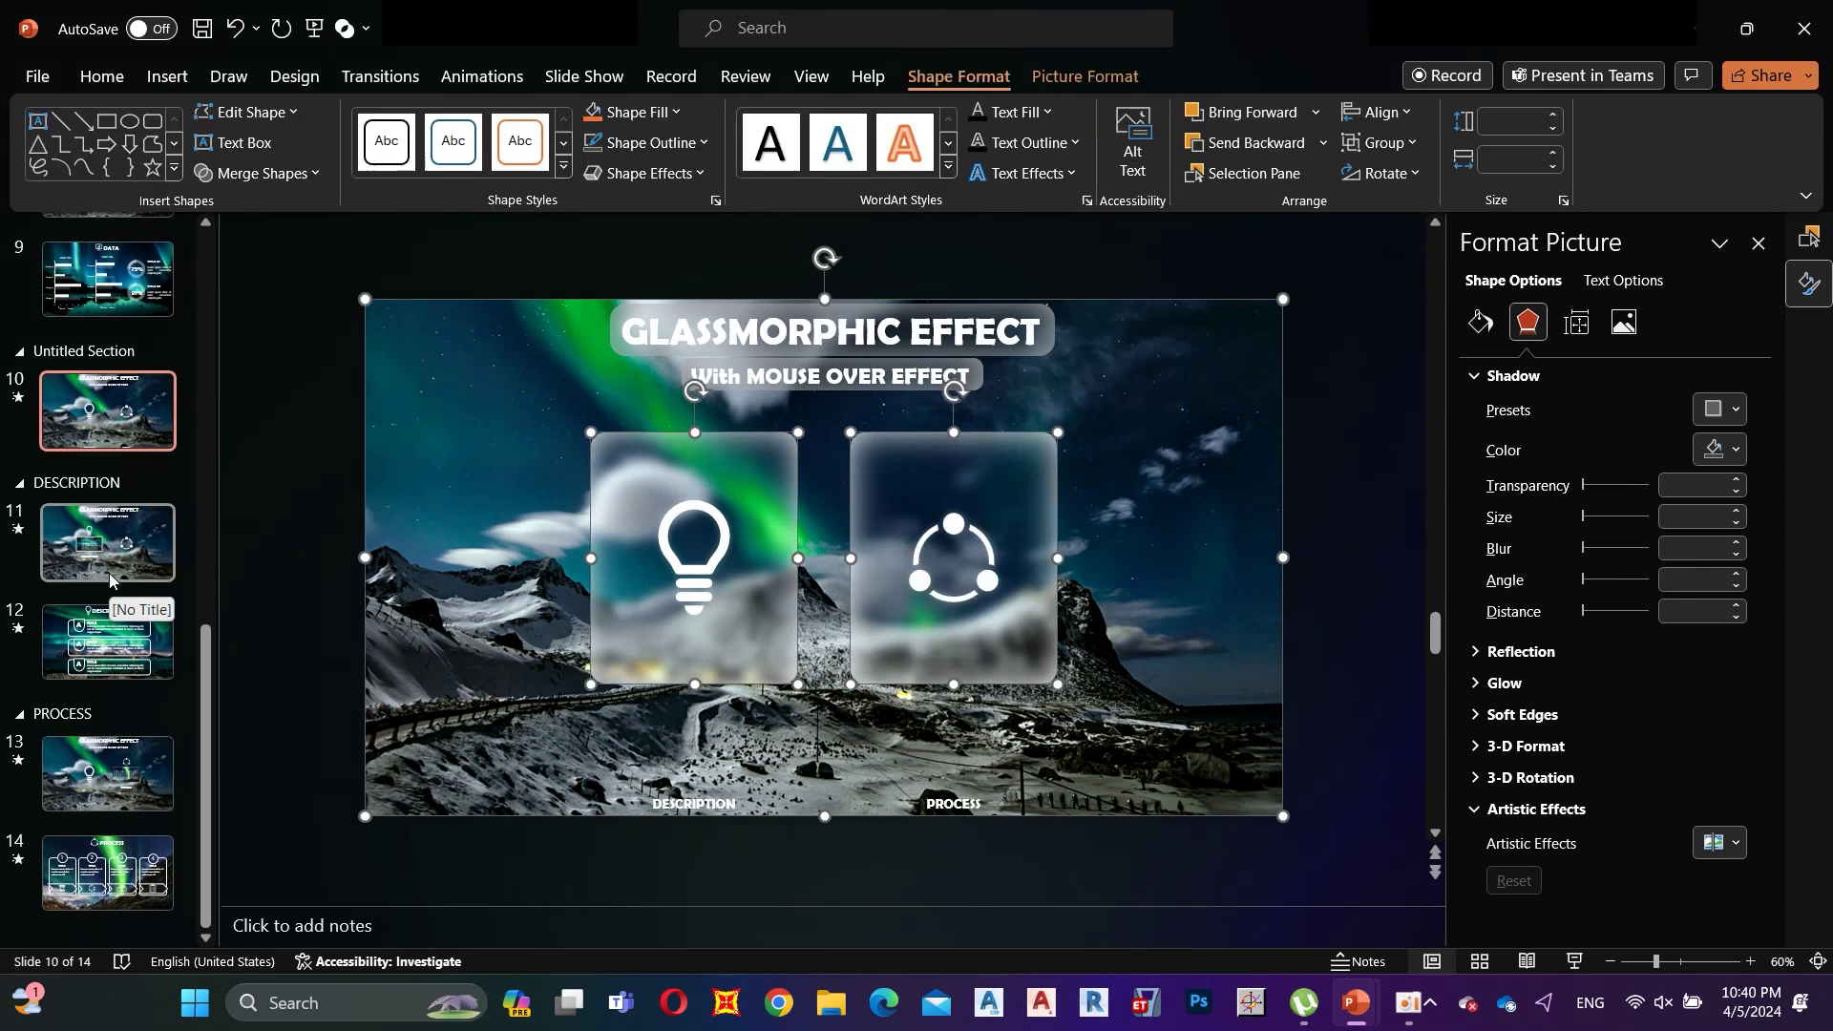
left_click(108, 542)
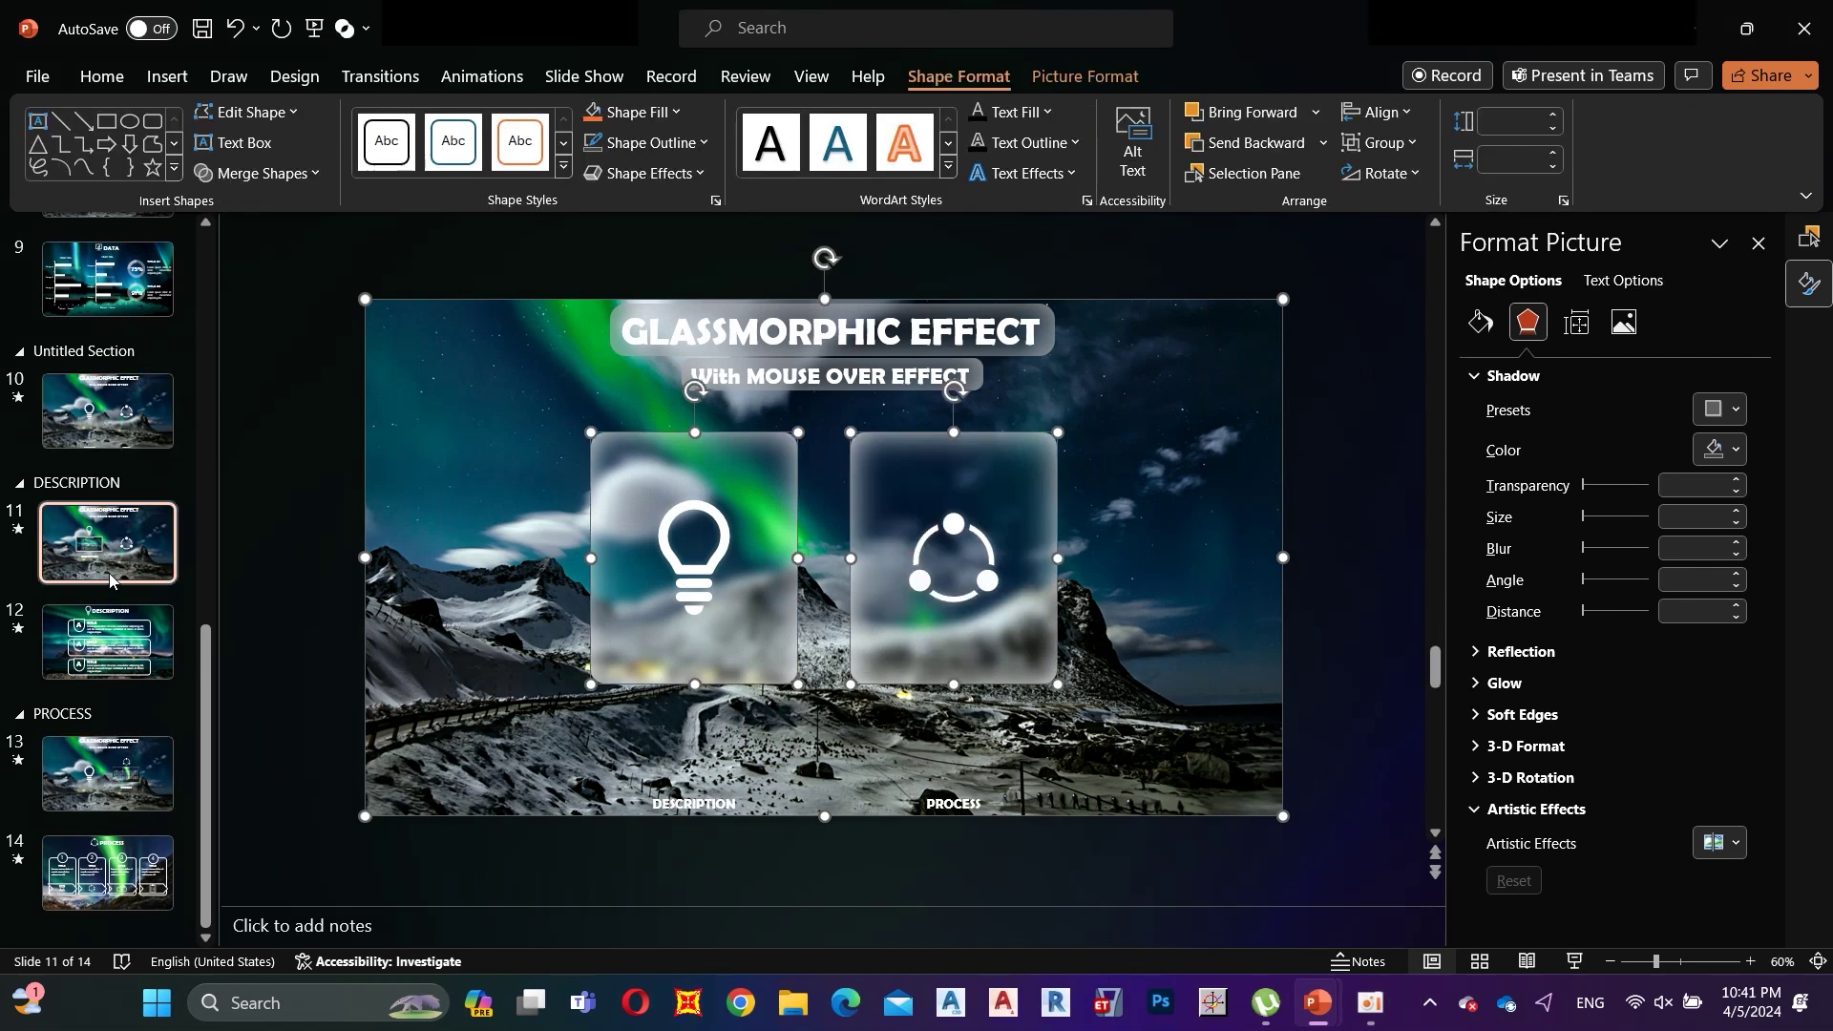
Step: Copy slide 11's DESCRIPTION slide zoom onto slide 10 and shrink it to fit the bulb card
right_click(723, 558)
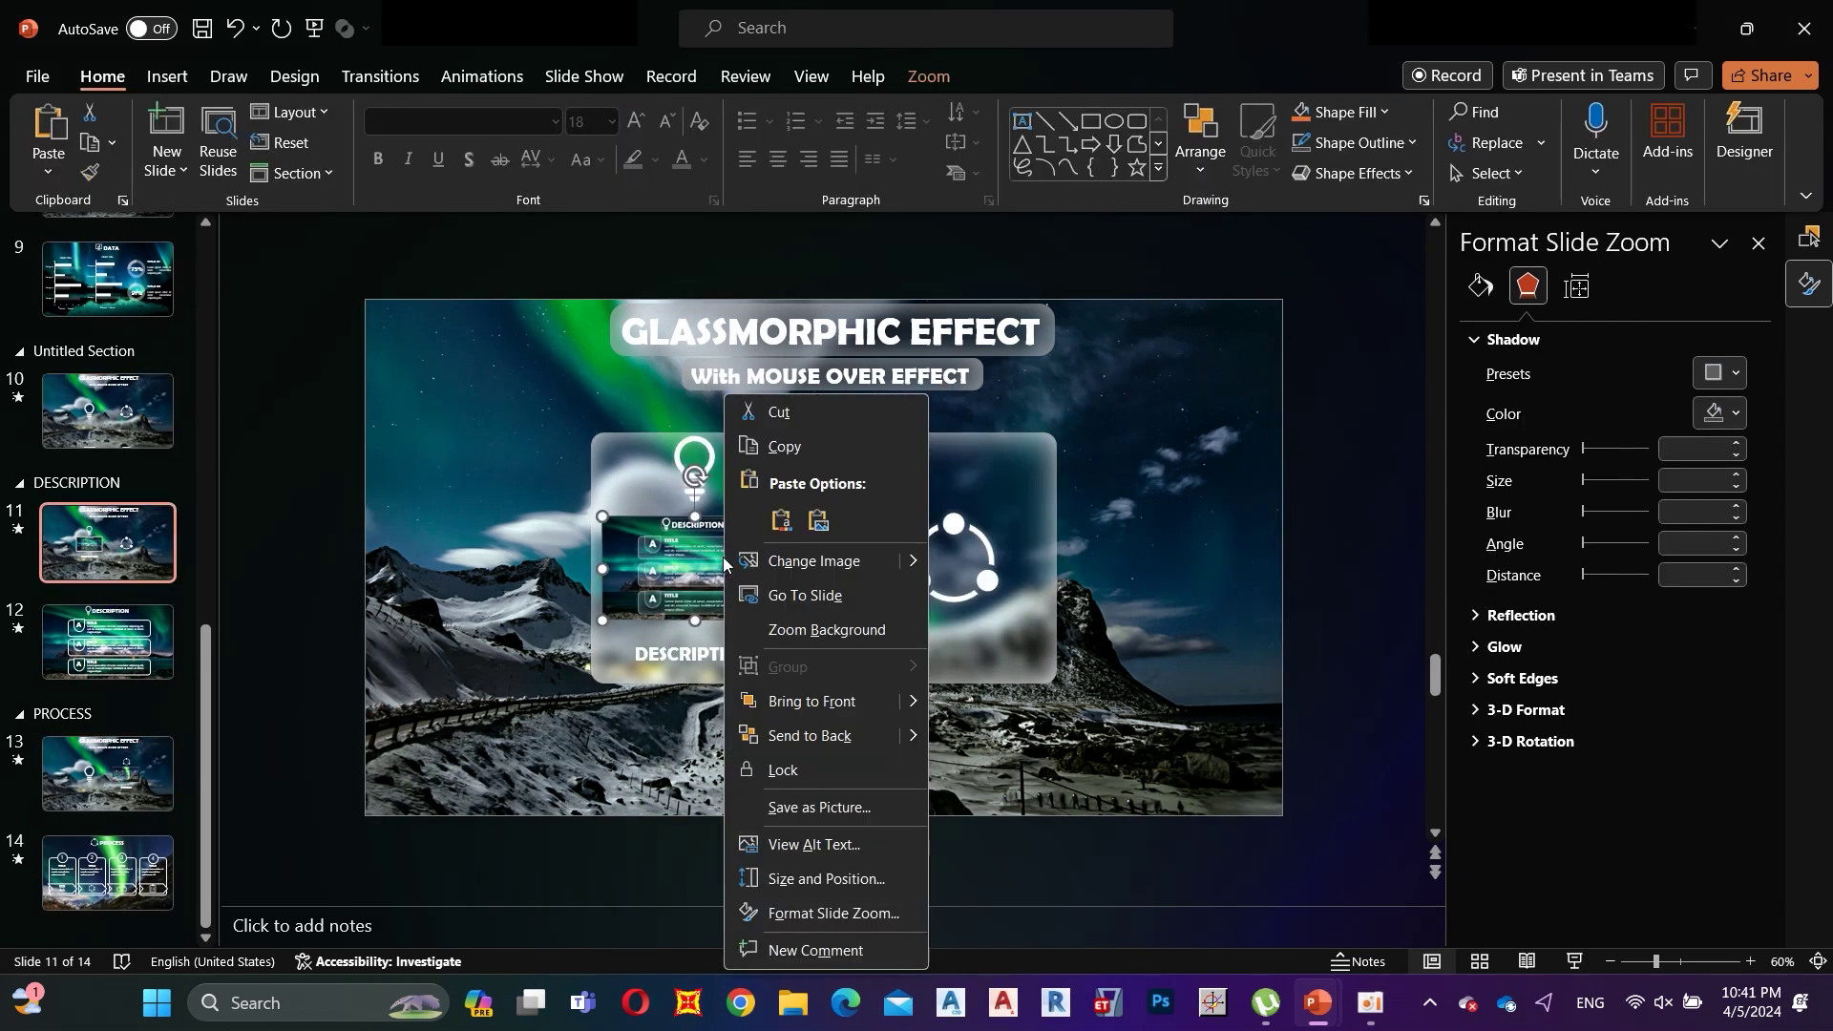
left_click(796, 454)
left_click(121, 420)
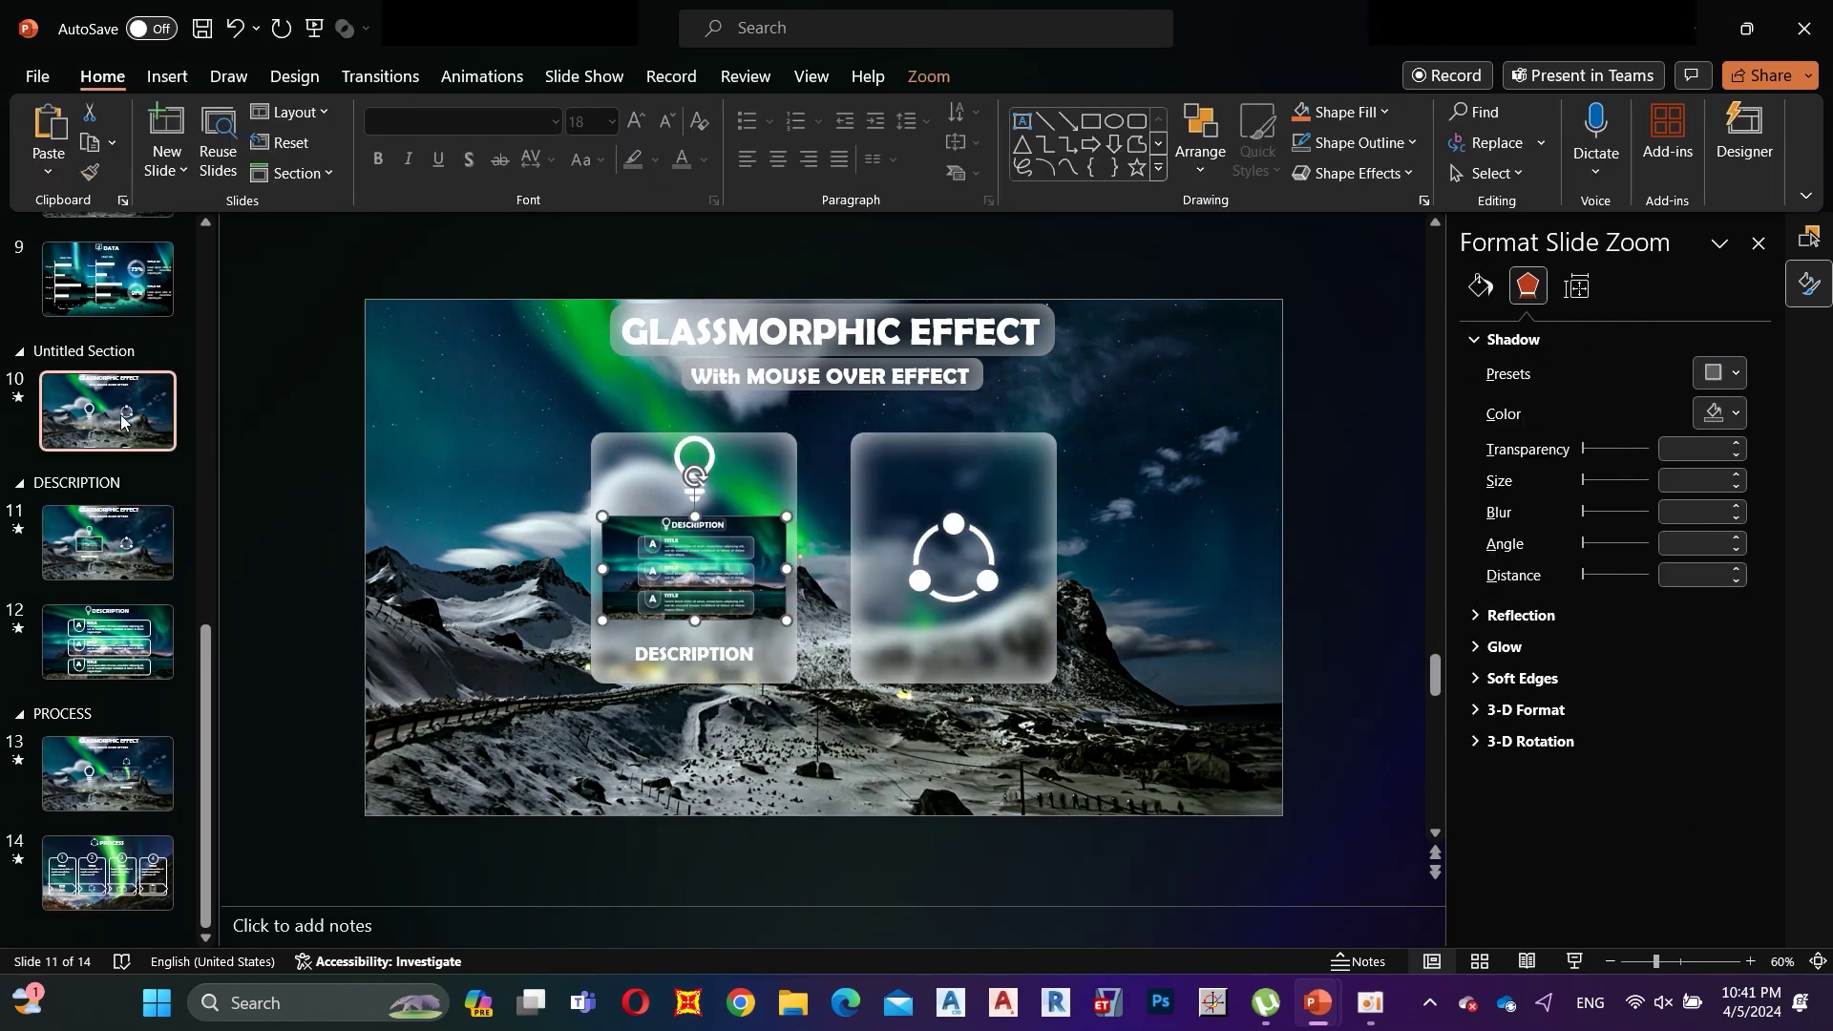
right_click(634, 733)
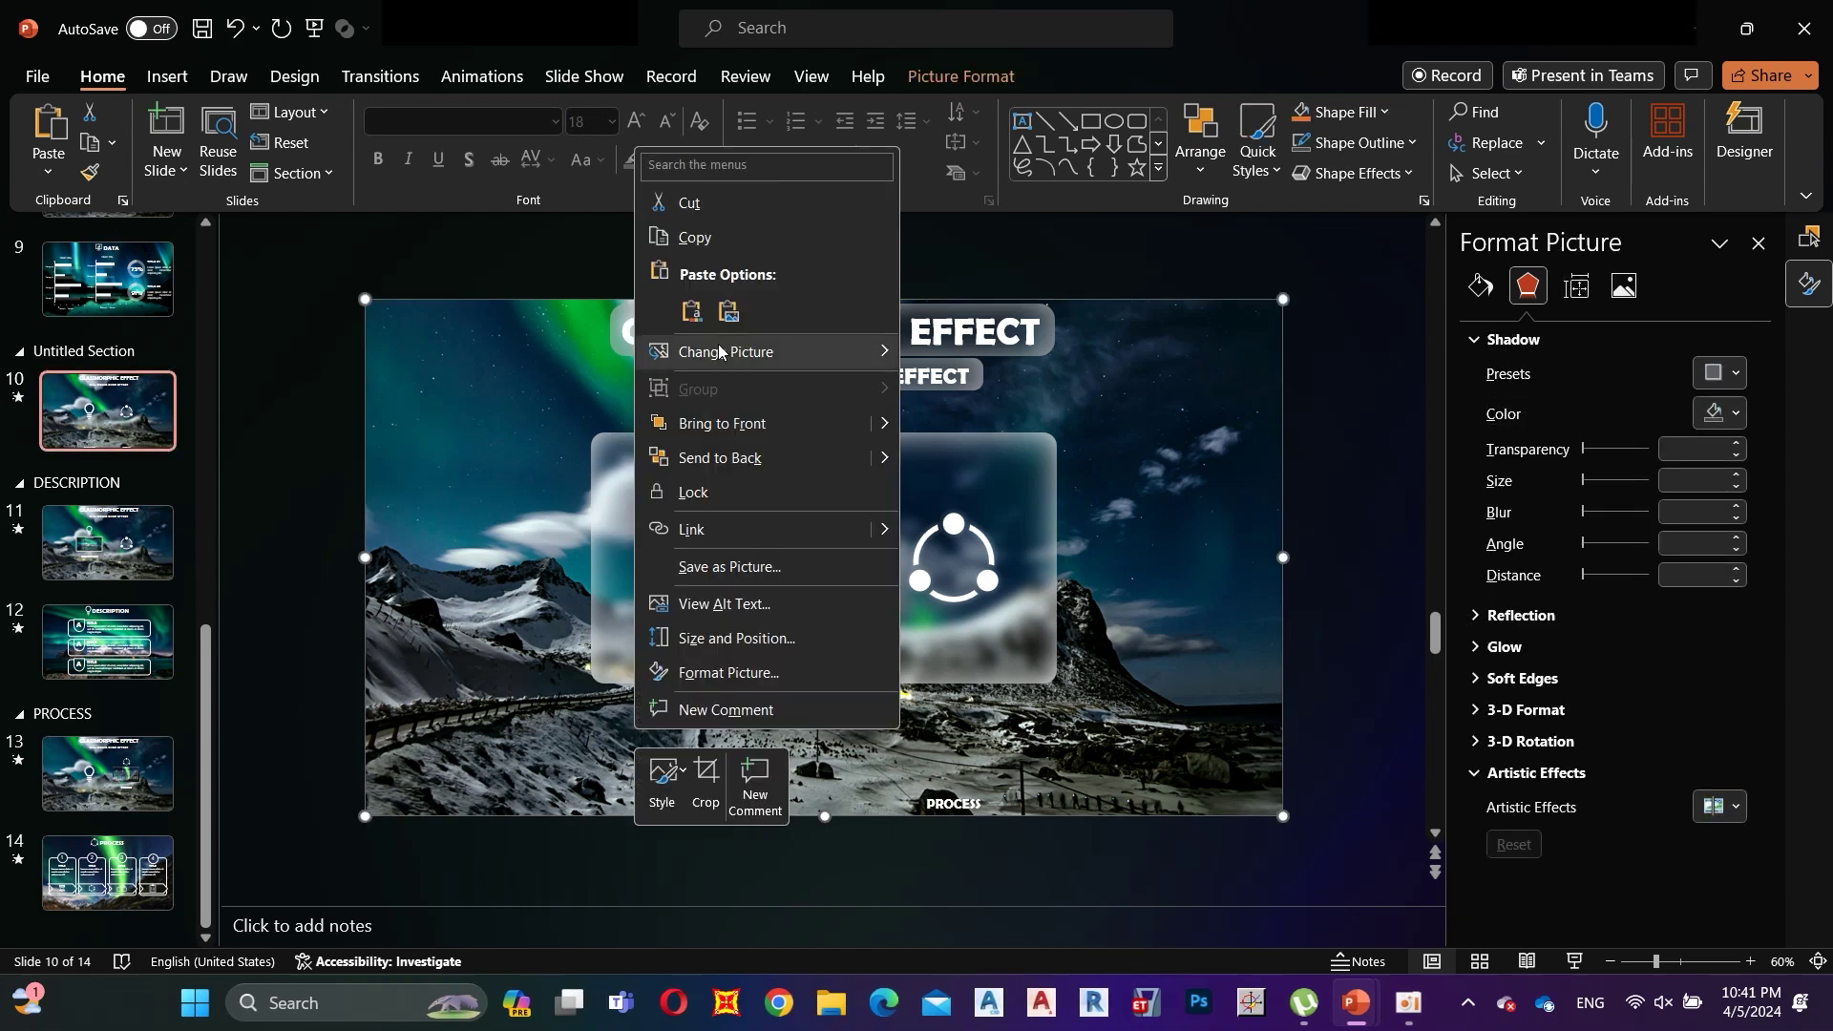
left_click(692, 312)
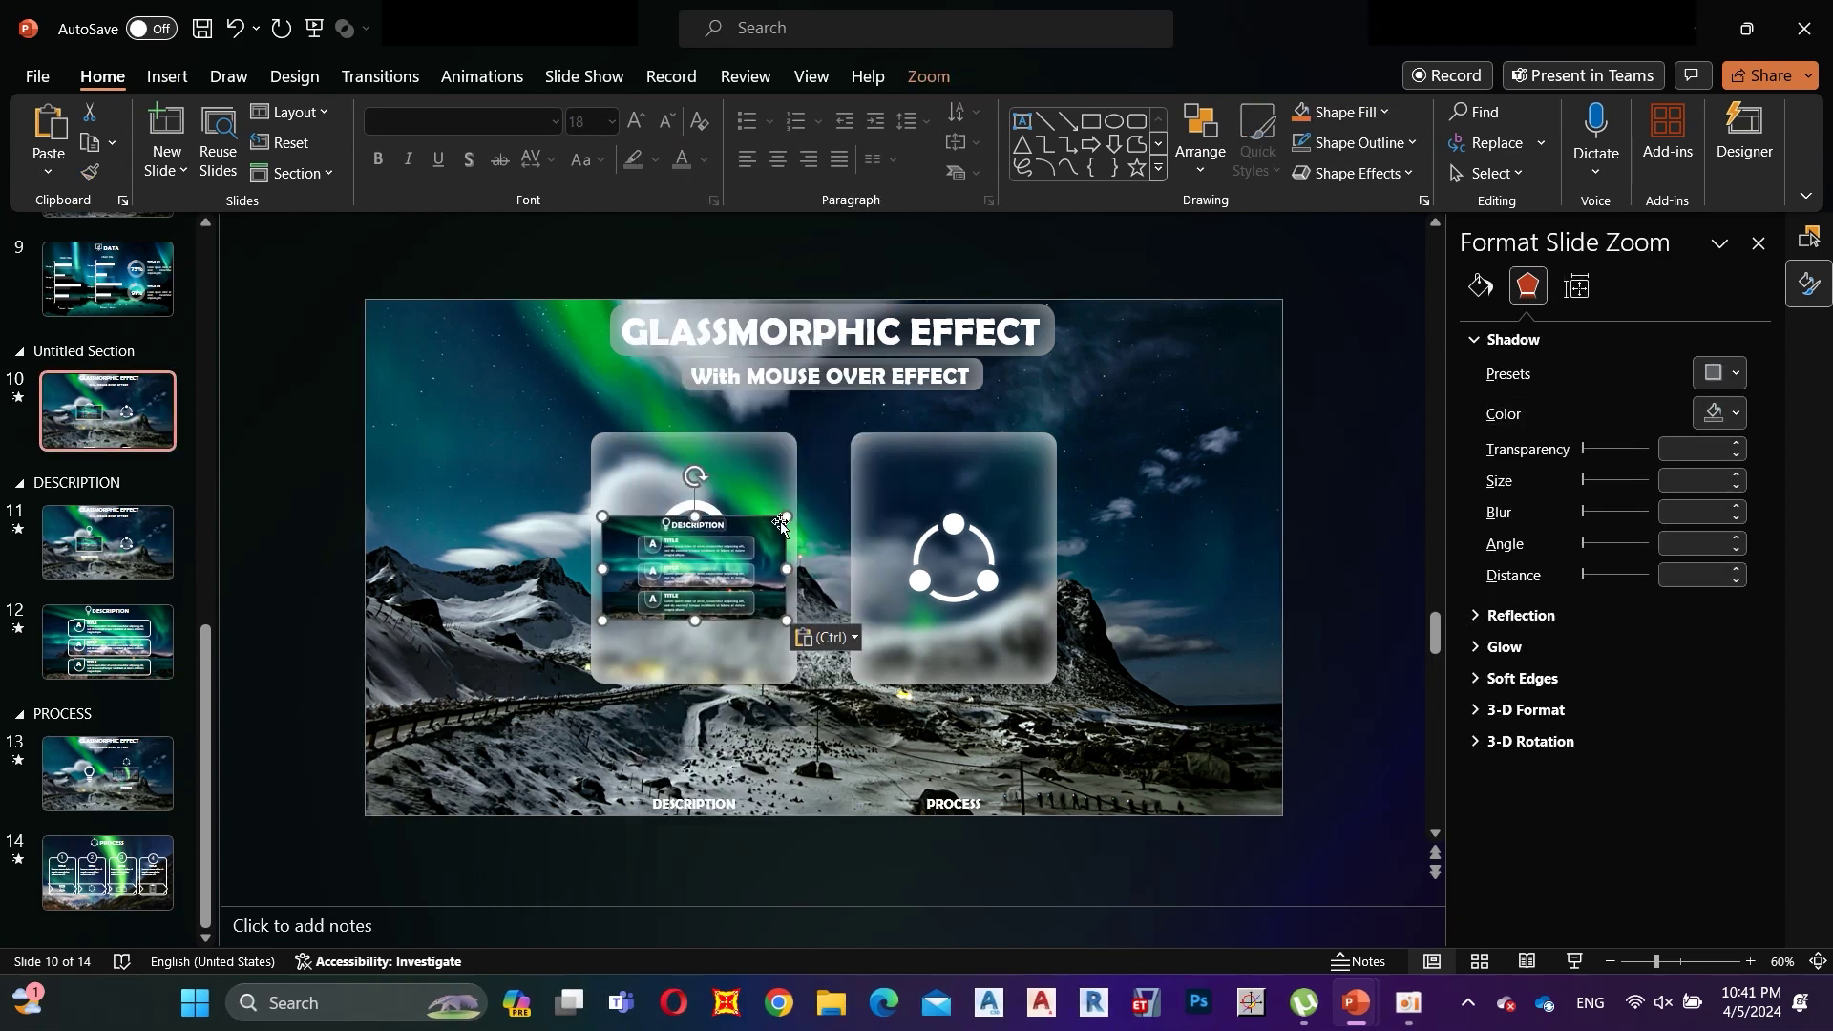
left_click_drag(783, 519, 718, 724)
Step: Copy the PROCESS slide zoom from slide 13
left_click(107, 774)
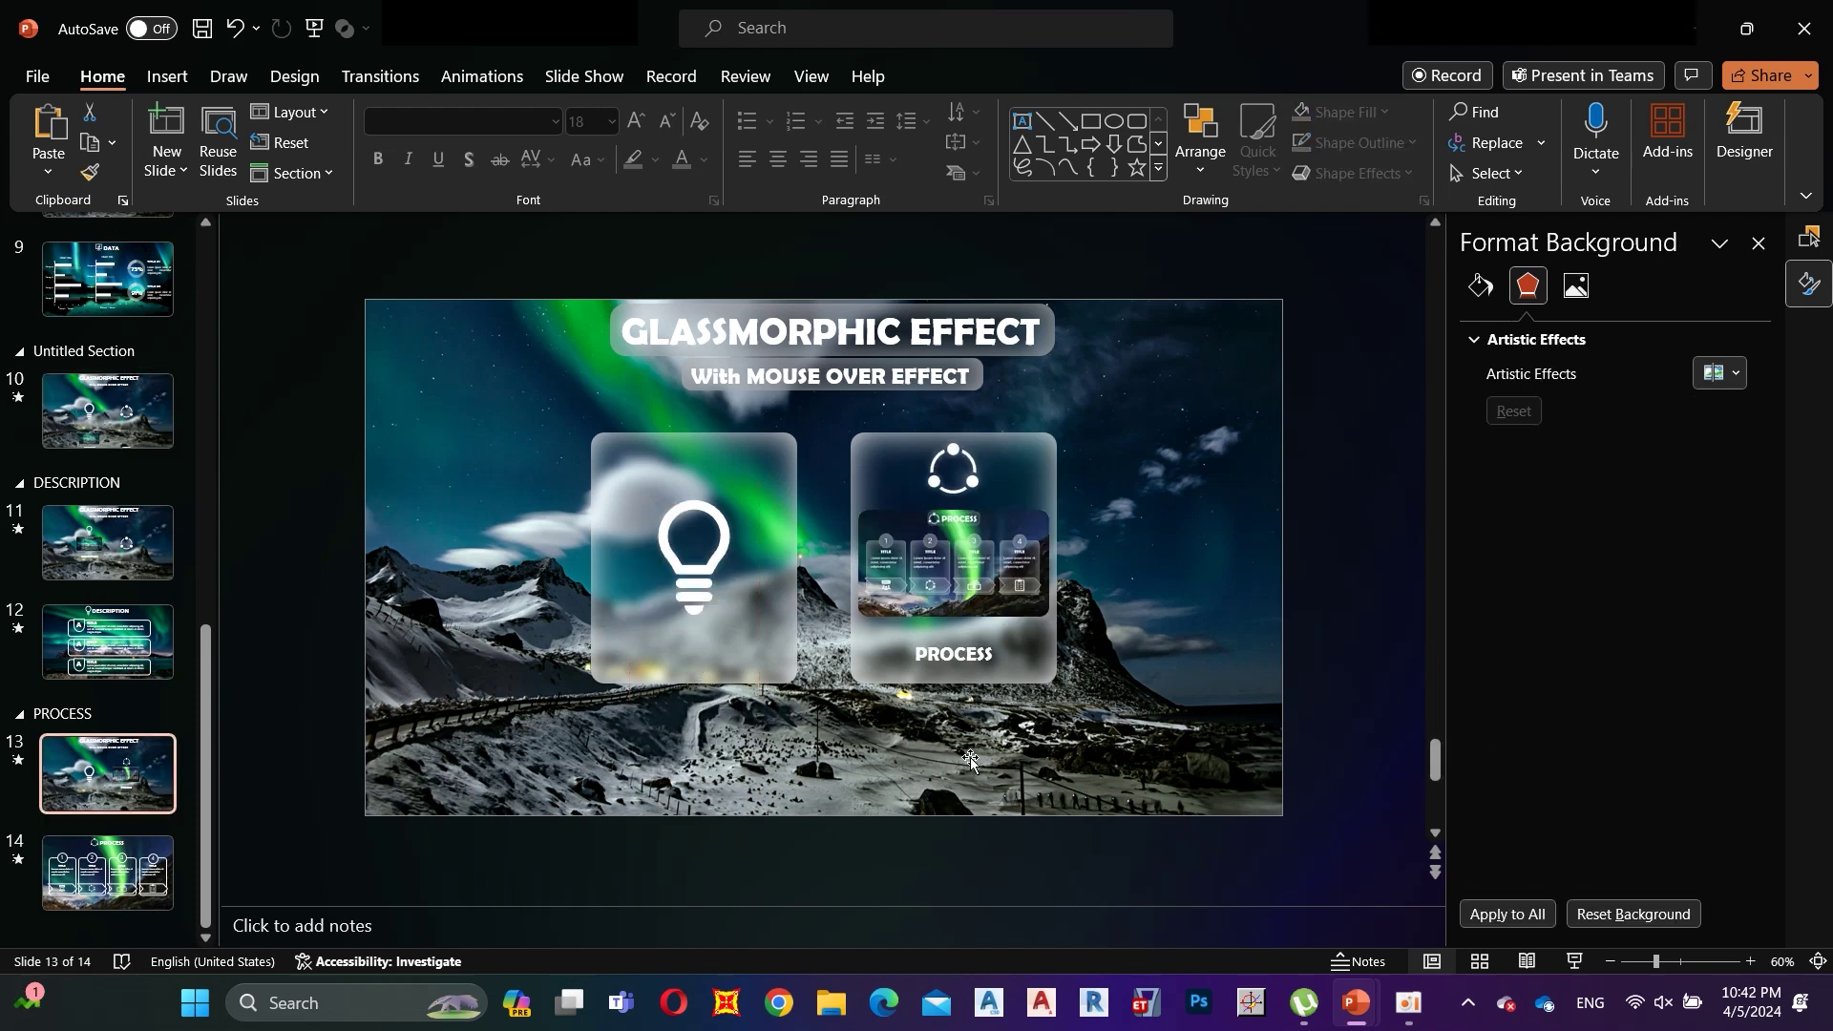
left_click(953, 582)
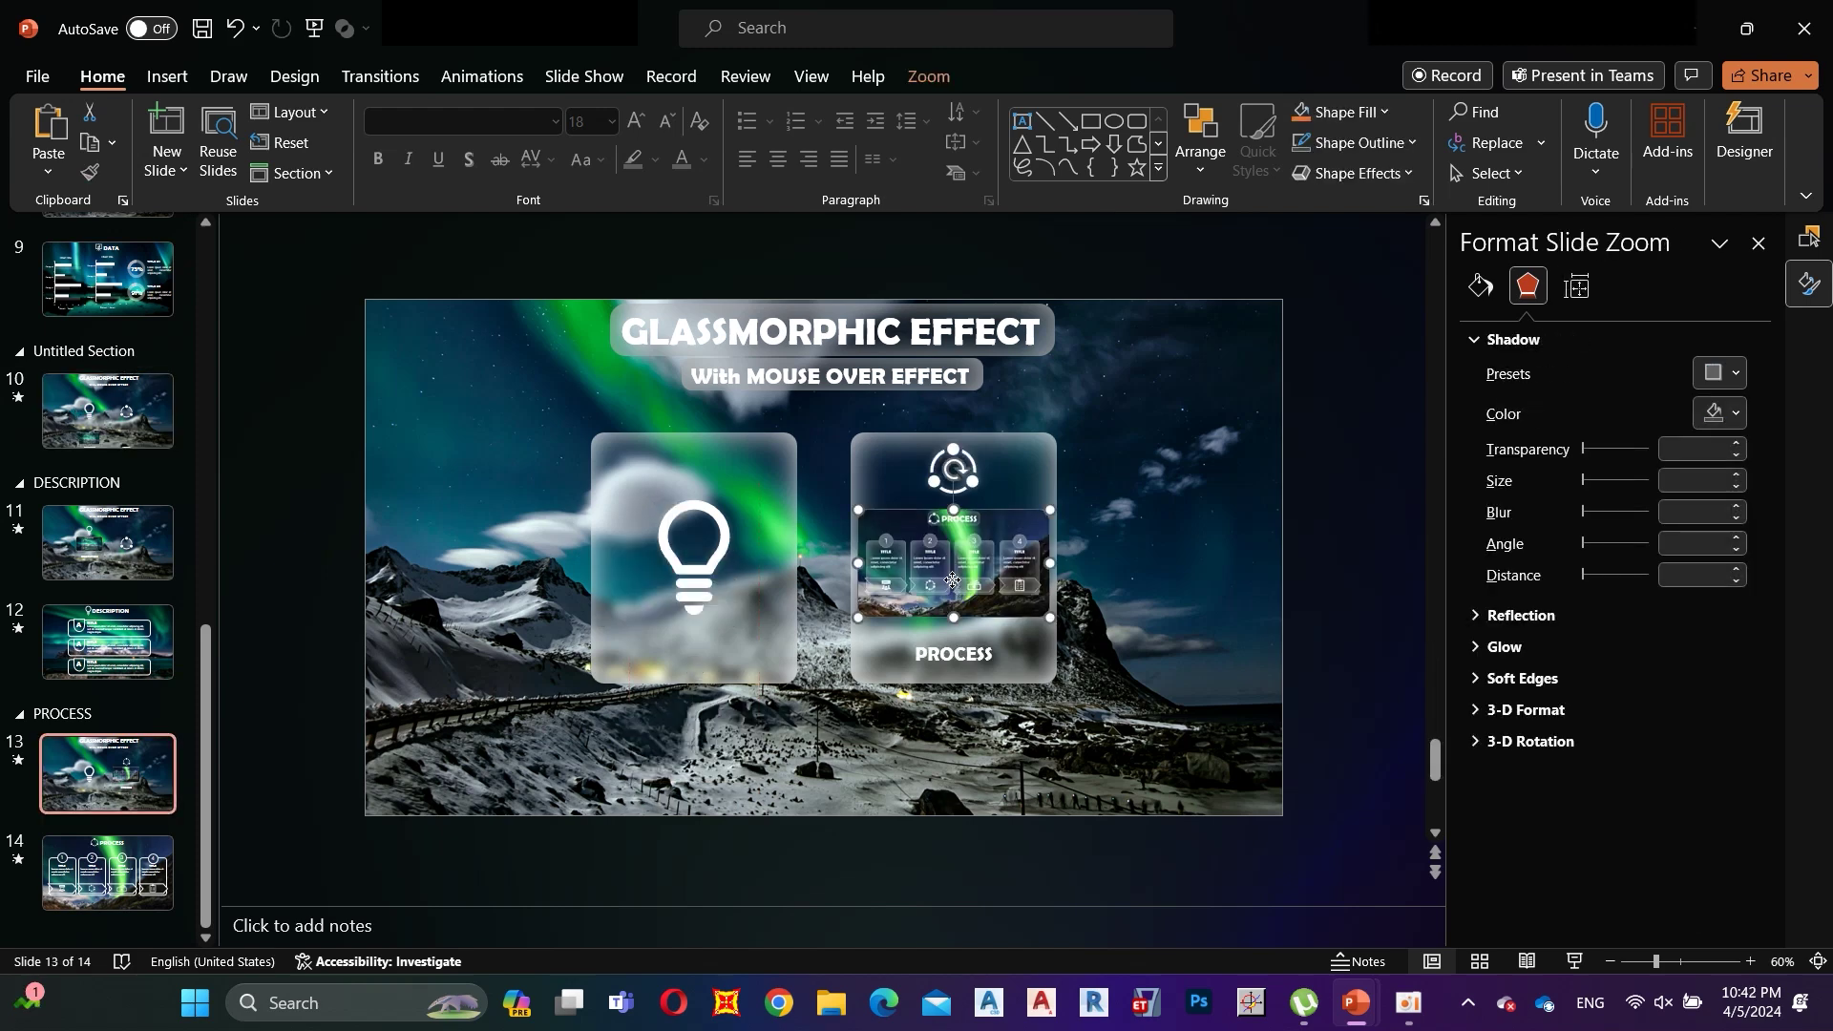
right_click(953, 581)
left_click(1023, 61)
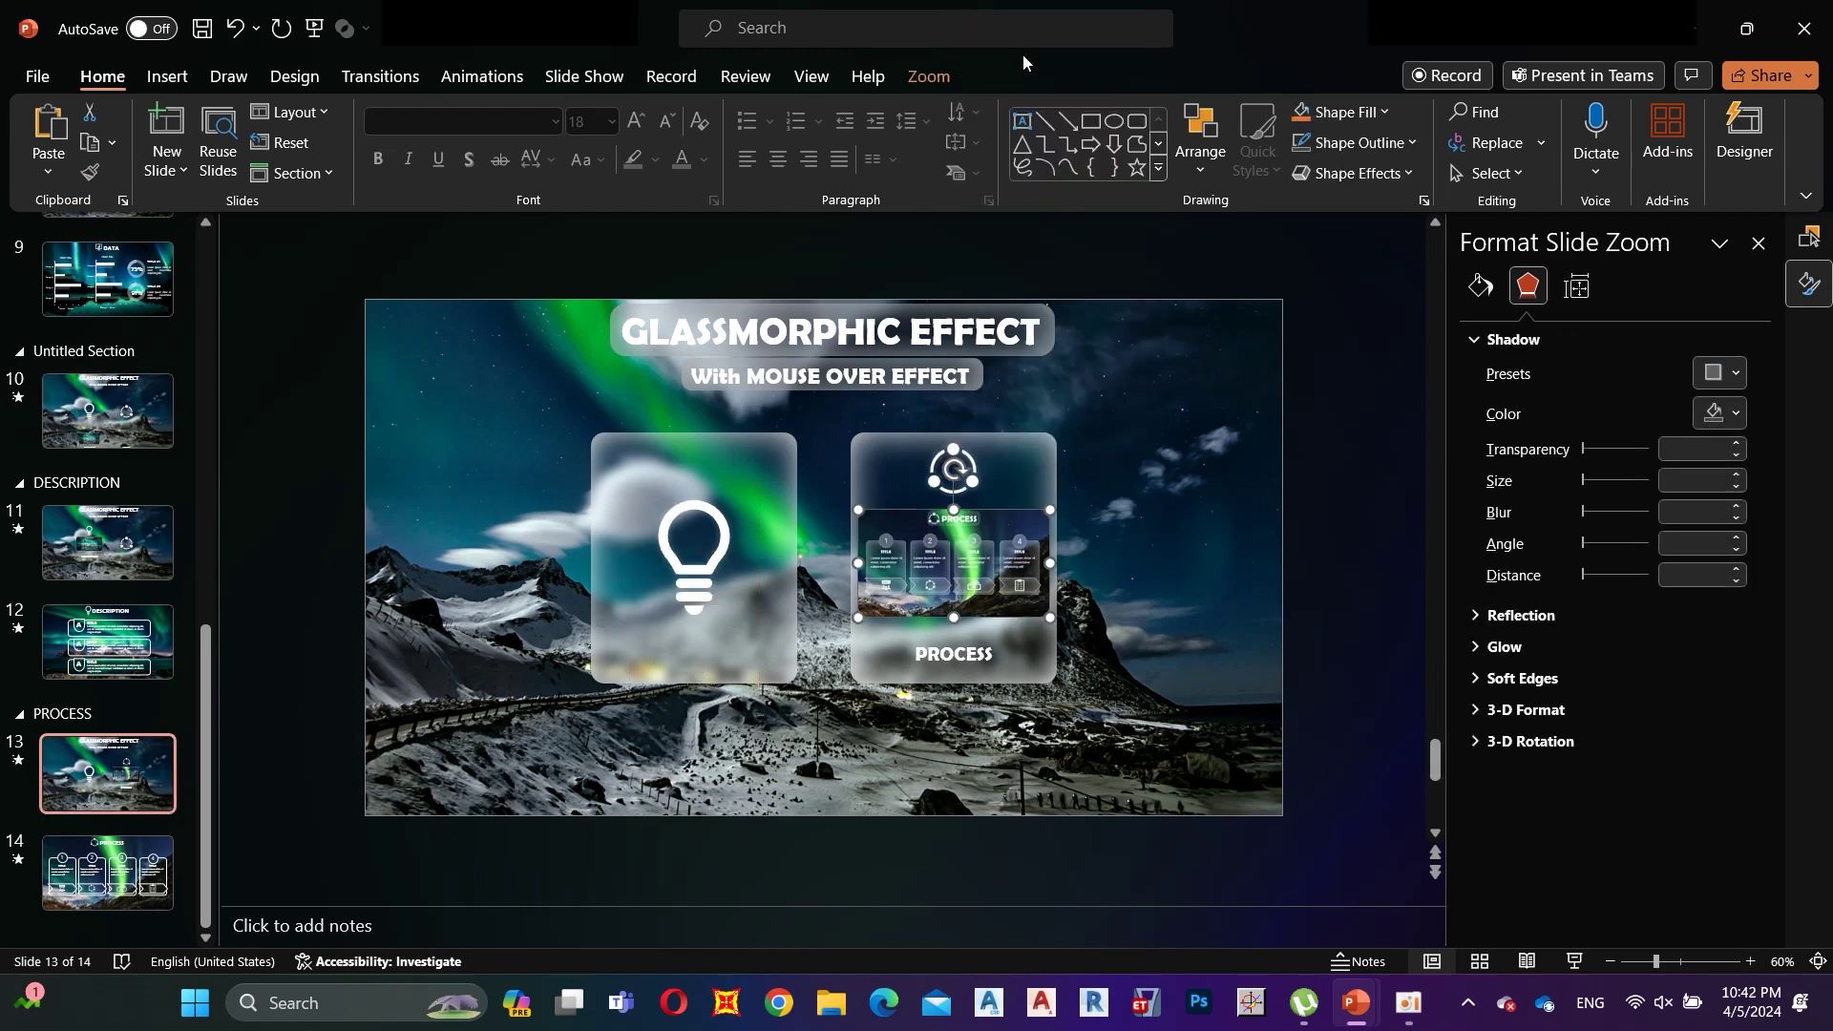